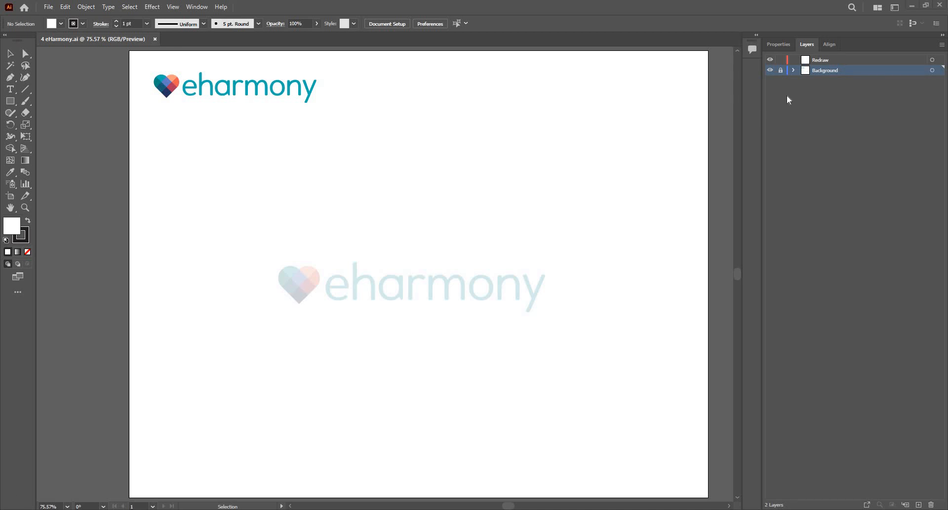
Choose the Curvature tool and make the Redraw layer active for tracing the faded heart.
{"action": "left_click", "coordinate": [814, 63]}
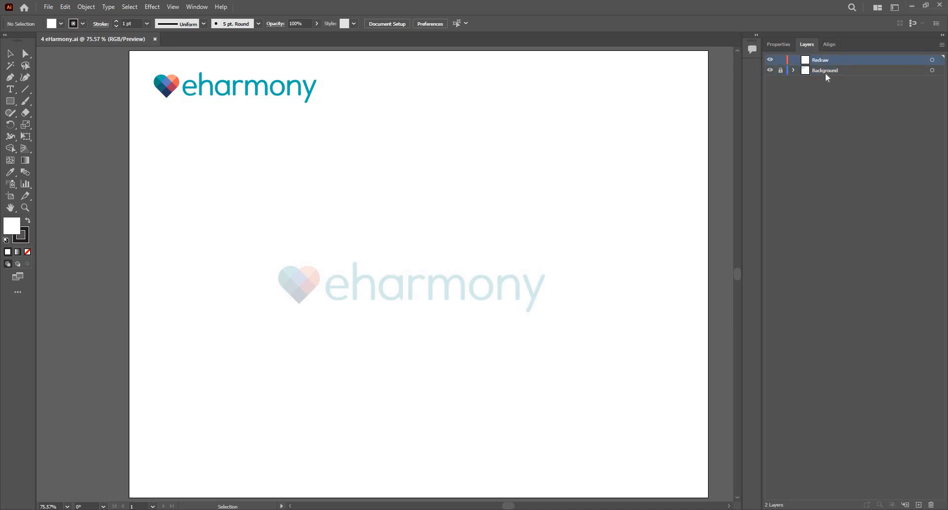
{"action": "left_click", "coordinate": [811, 74]}
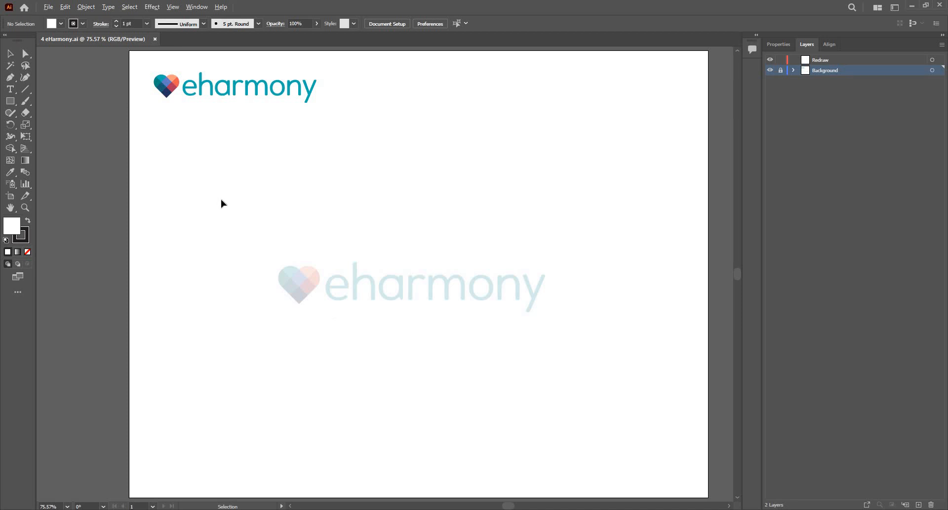
{"action": "scroll", "coordinate": [221, 210], "scroll_direction": "up", "scroll_amount": 5}
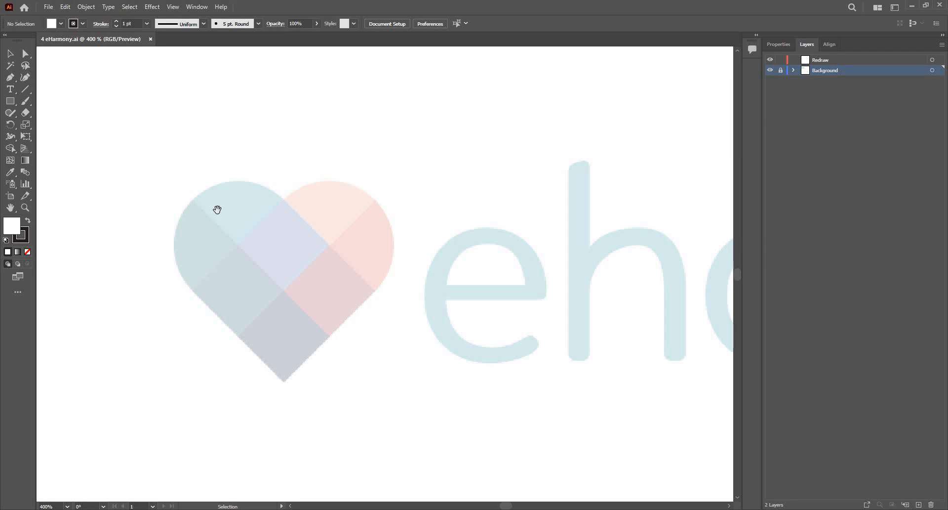
{"action": "key", "text": "space"}
{"action": "left_click_drag", "start_coordinate": [217, 209], "coordinate": [327, 221]}
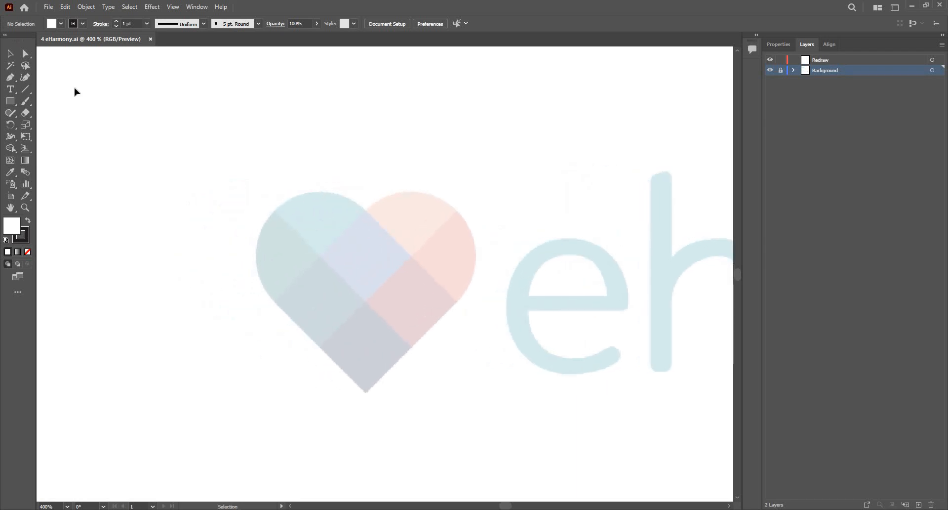
{"action": "left_click", "coordinate": [23, 79]}
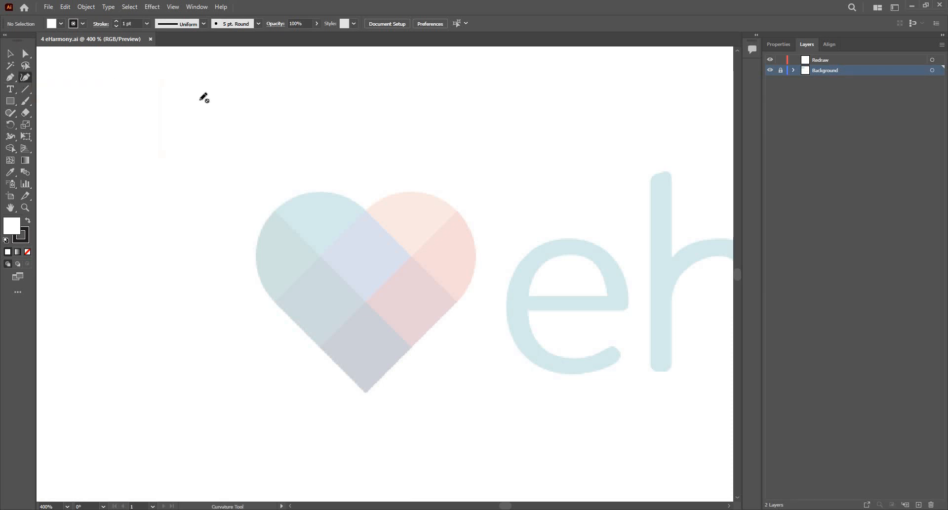
{"action": "scroll", "coordinate": [324, 206], "scroll_direction": "up", "scroll_amount": 3}
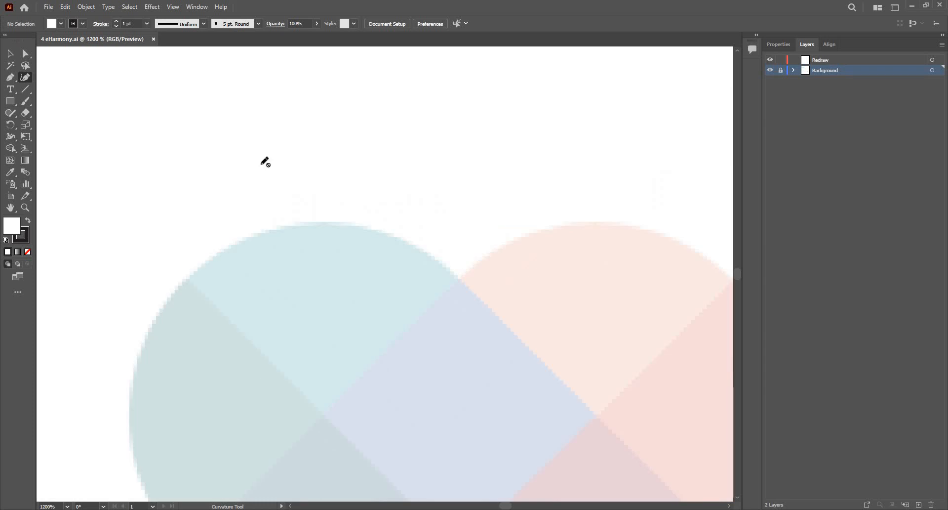
{"action": "scroll", "coordinate": [343, 250], "scroll_direction": "down", "scroll_amount": 3}
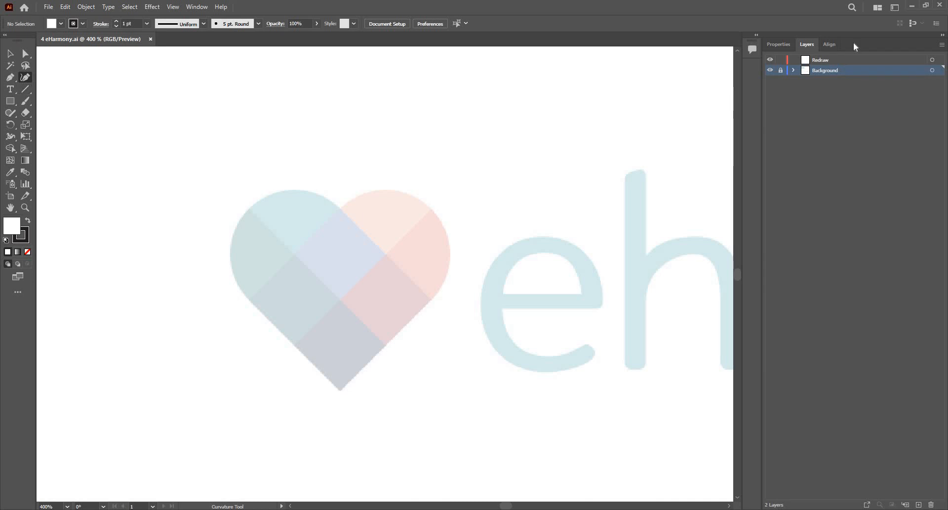
{"action": "left_click", "coordinate": [841, 62]}
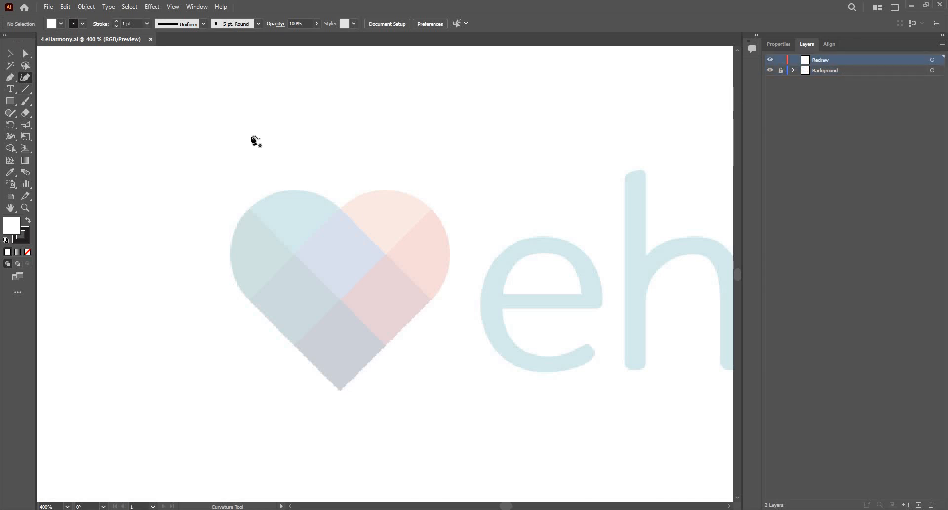
{"action": "left_click", "coordinate": [216, 133]}
{"action": "left_click", "coordinate": [429, 109]}
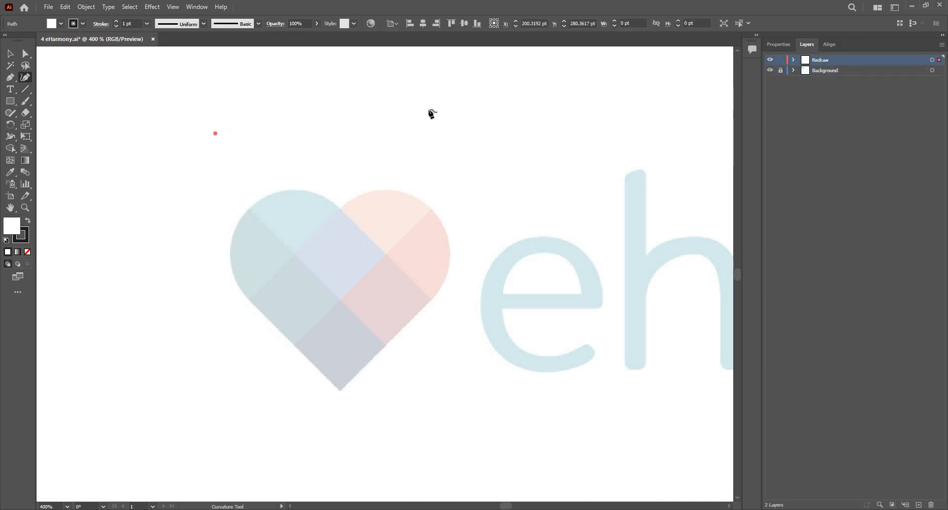
{"action": "left_click", "coordinate": [344, 314]}
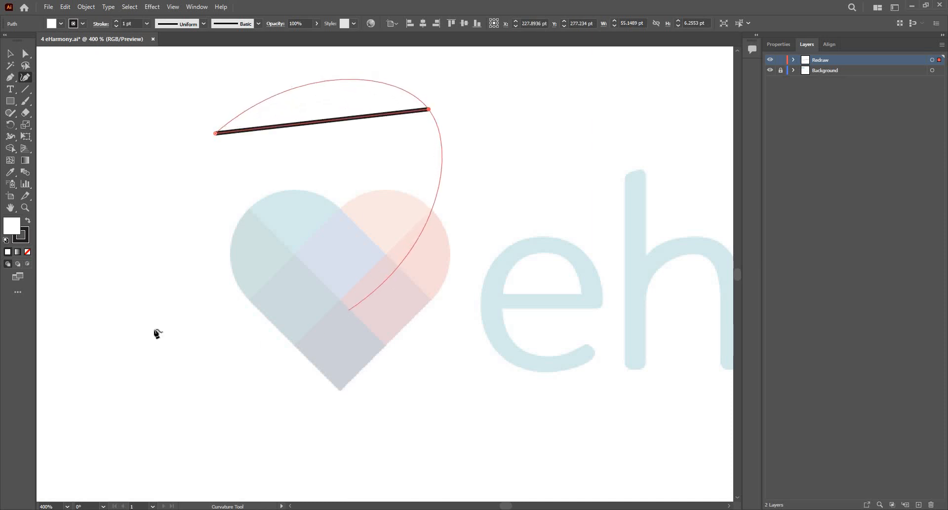
{"action": "left_click", "coordinate": [90, 263]}
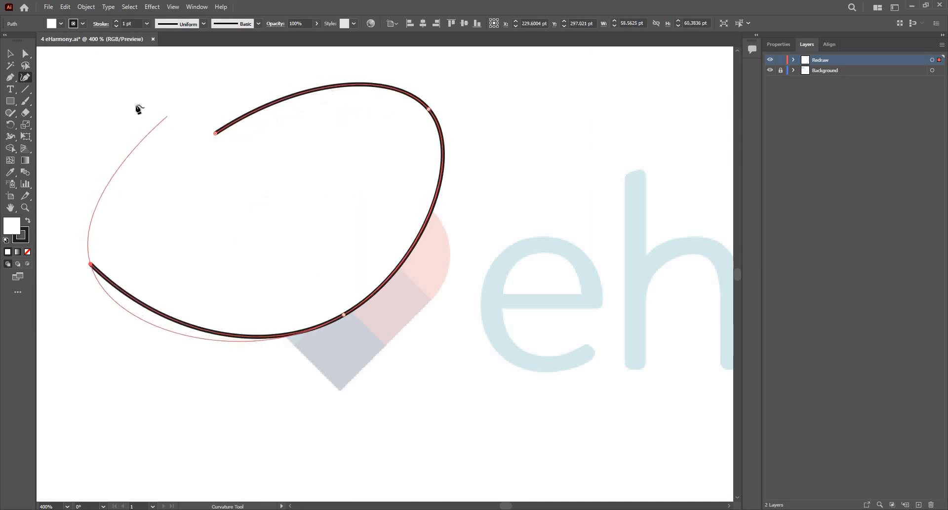
{"action": "left_click", "coordinate": [134, 103]}
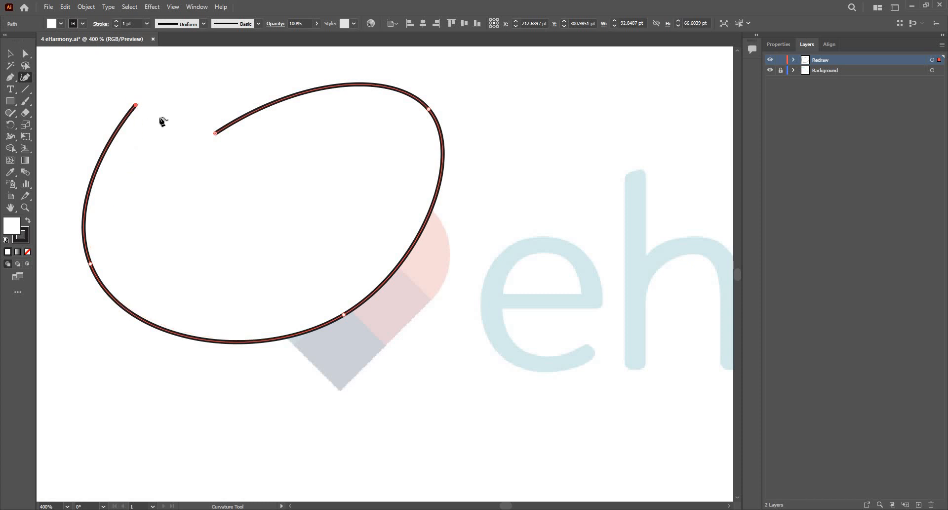
{"action": "left_click", "coordinate": [215, 133]}
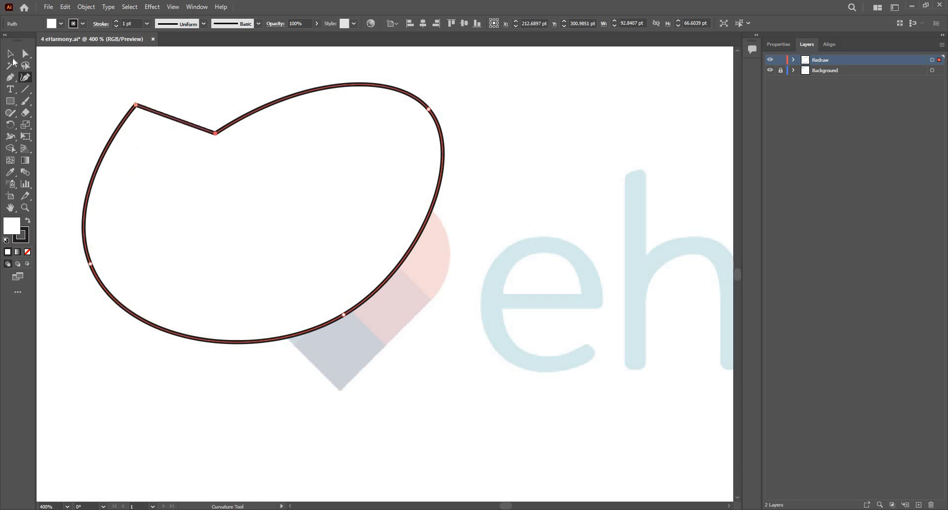
{"action": "left_click", "coordinate": [11, 54]}
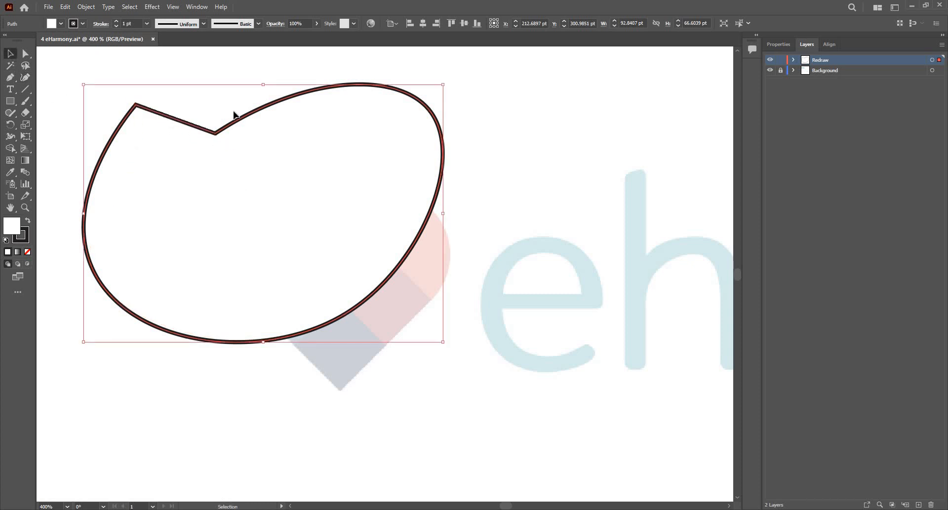
{"action": "key", "text": "Delete"}
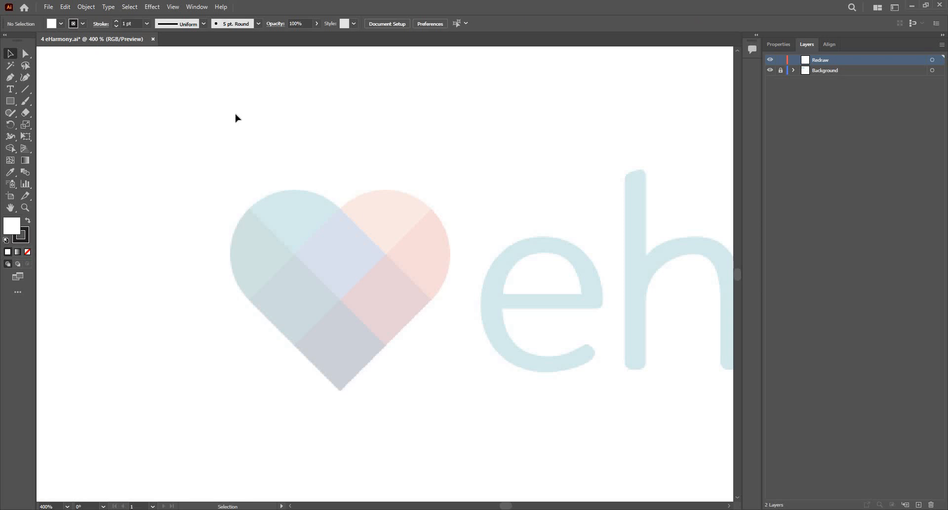
Trace the heart's right lobe with the Curvature tool, from the centre notch around to where its straight edge begins.
{"action": "left_click", "coordinate": [25, 77]}
{"action": "scroll", "coordinate": [327, 197], "scroll_direction": "up", "scroll_amount": 5}
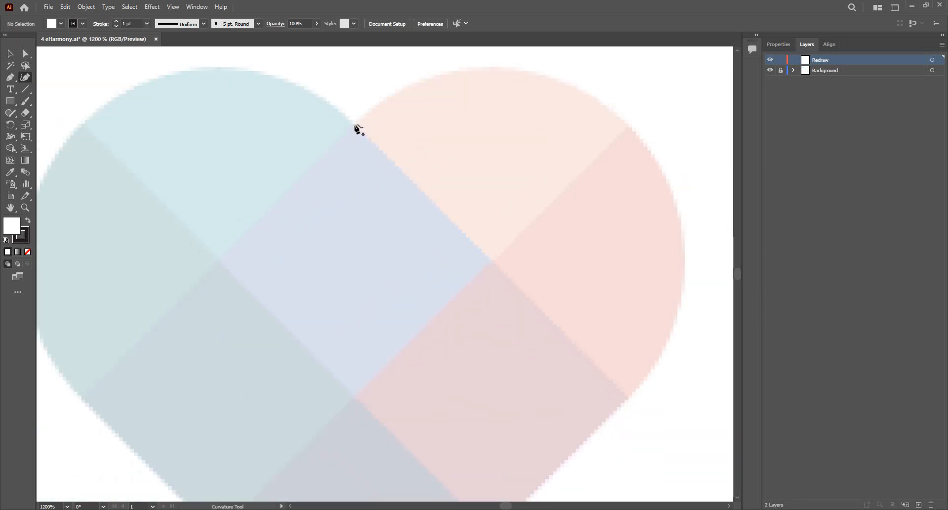
{"action": "left_click", "coordinate": [355, 124]}
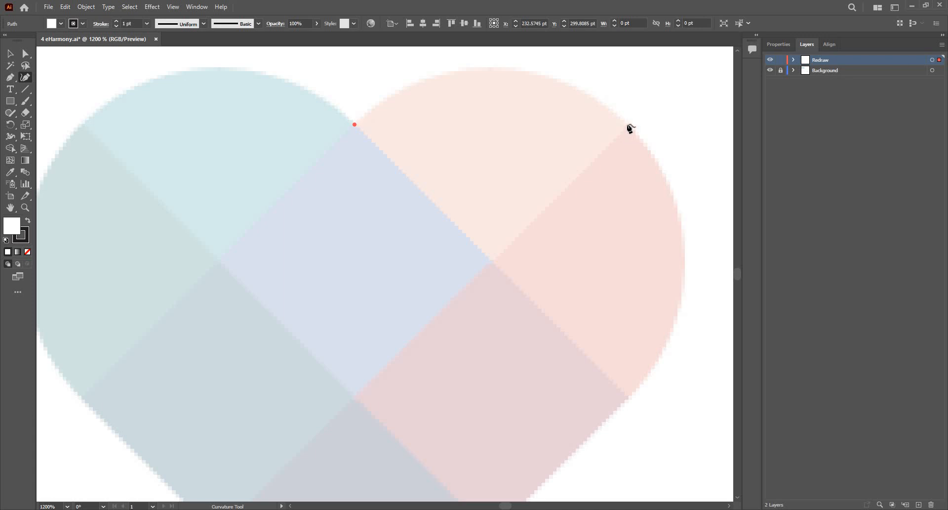
{"action": "left_click", "coordinate": [628, 124]}
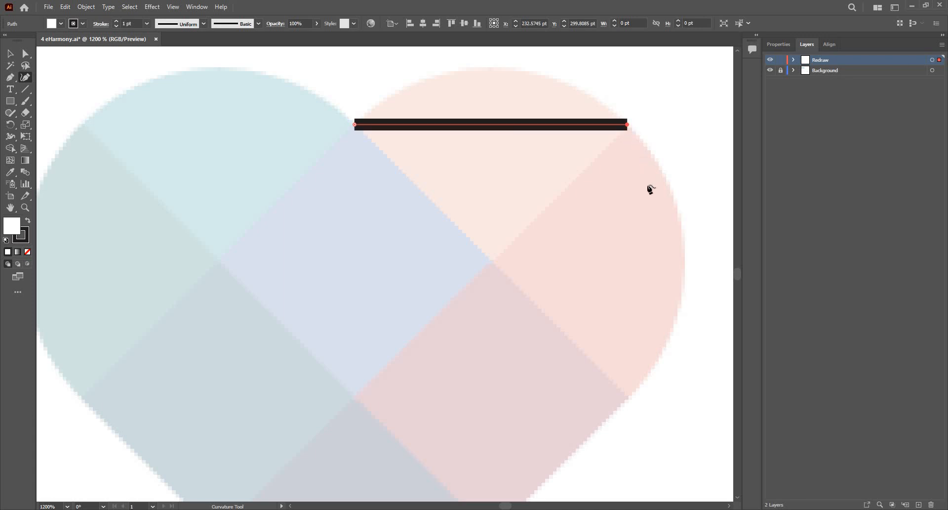
{"action": "left_click", "coordinate": [630, 399]}
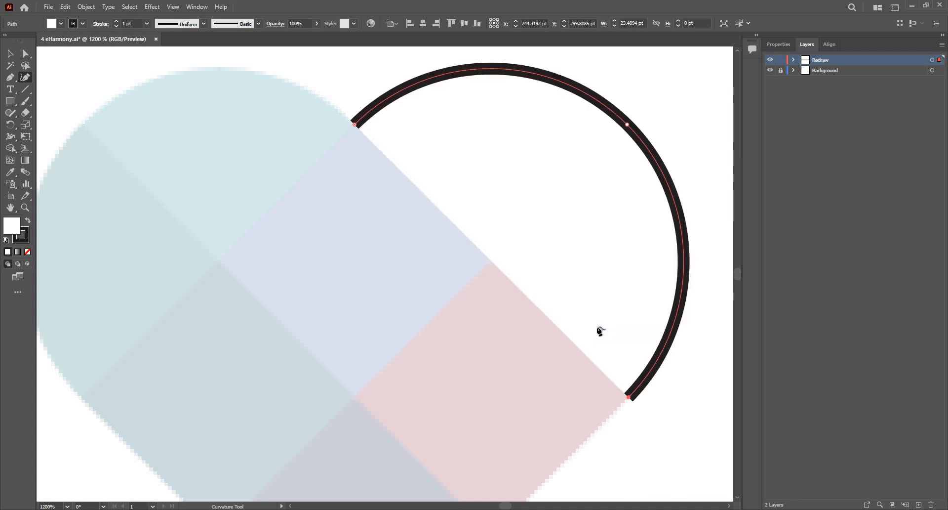
Continue the outline with straight edges down to the heart's lower tip and up to the start of the left lobe.
{"action": "scroll", "coordinate": [595, 326], "scroll_direction": "down", "scroll_amount": 2}
{"action": "scroll", "coordinate": [468, 330], "scroll_direction": "down", "scroll_amount": 3}
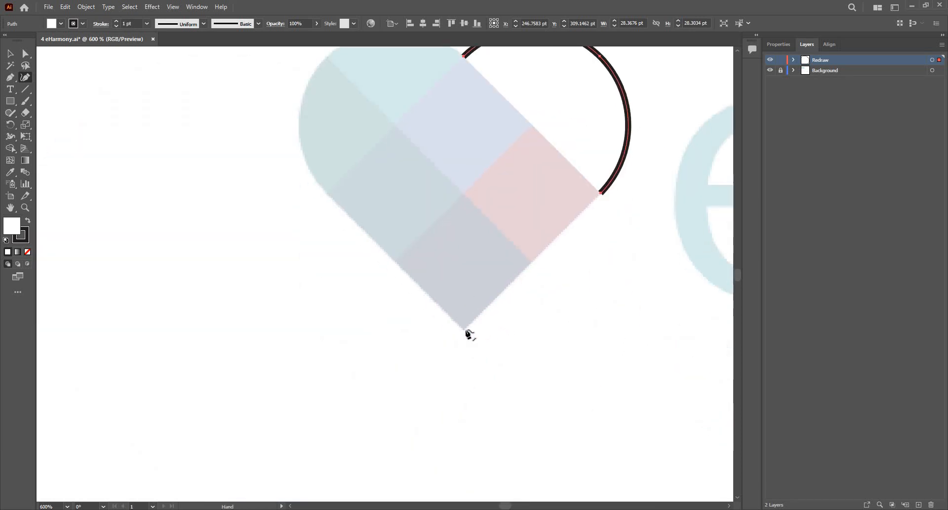
{"action": "scroll", "coordinate": [458, 335], "scroll_direction": "up", "scroll_amount": 3}
{"action": "left_click", "coordinate": [446, 335]}
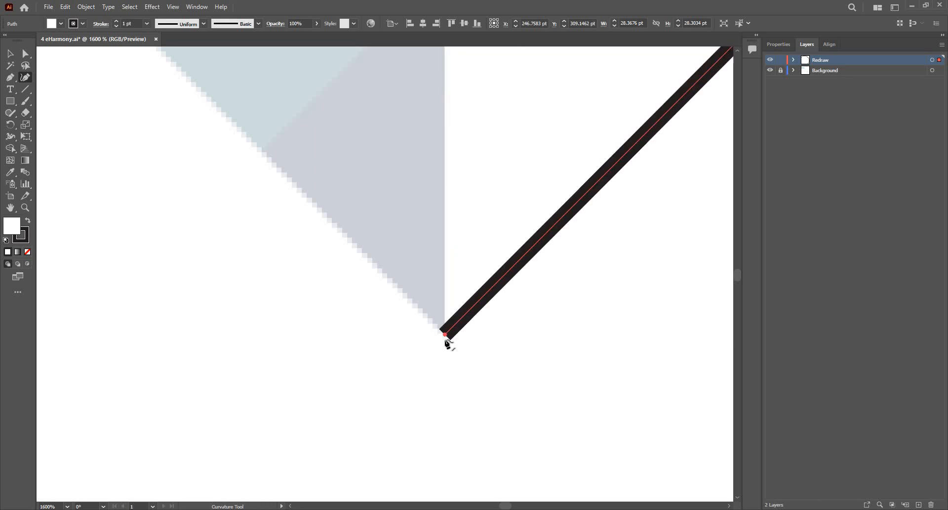
{"action": "scroll", "coordinate": [318, 165], "scroll_direction": "down", "scroll_amount": 3}
{"action": "left_click_drag", "start_coordinate": [357, 261], "coordinate": [374, 261]}
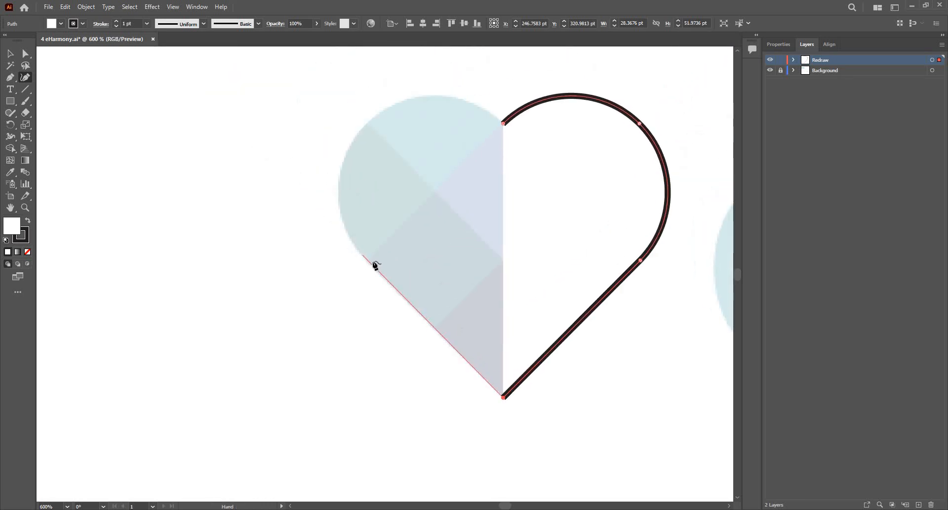
{"action": "scroll", "coordinate": [374, 261], "scroll_direction": "up", "scroll_amount": 2}
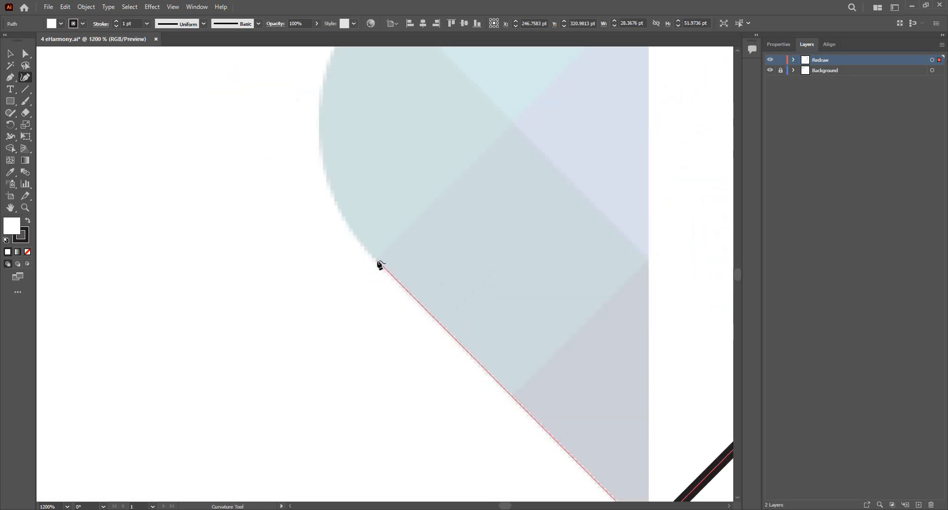
{"action": "double_click", "coordinate": [377, 261]}
Curve the outline around the heart's left lobe and close the path at the centre notch.
{"action": "left_click_drag", "start_coordinate": [307, 254], "coordinate": [294, 368]}
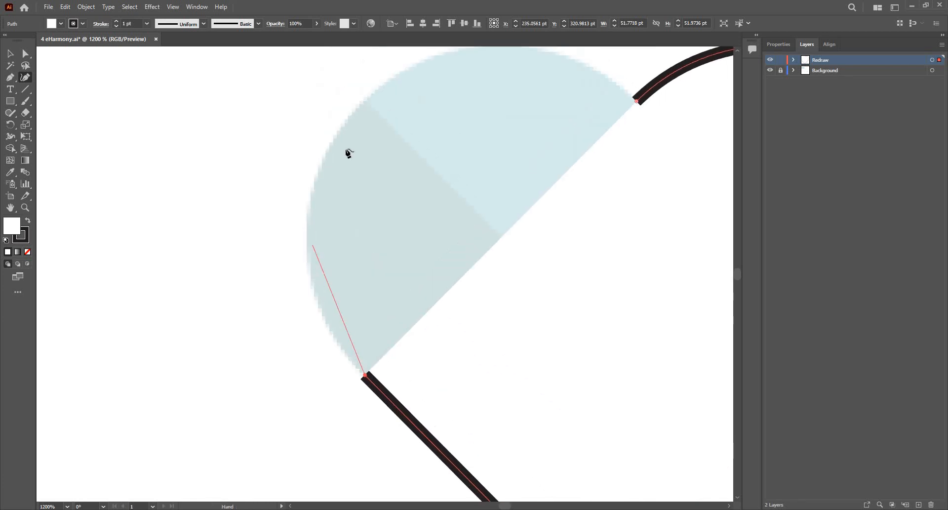
{"action": "scroll", "coordinate": [347, 155], "scroll_direction": "down", "scroll_amount": 1}
{"action": "left_click", "coordinate": [350, 152]}
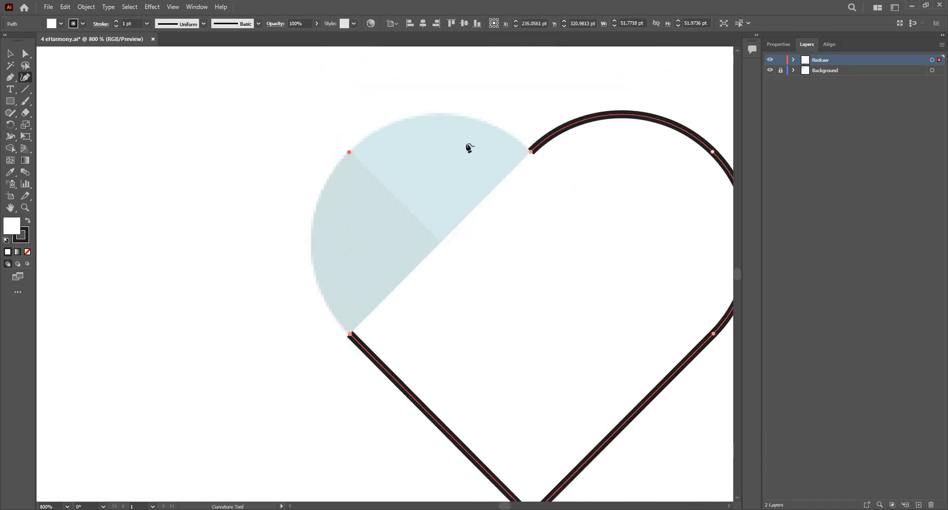
{"action": "left_click", "coordinate": [531, 152]}
{"action": "scroll", "coordinate": [428, 140], "scroll_direction": "down", "scroll_amount": 2}
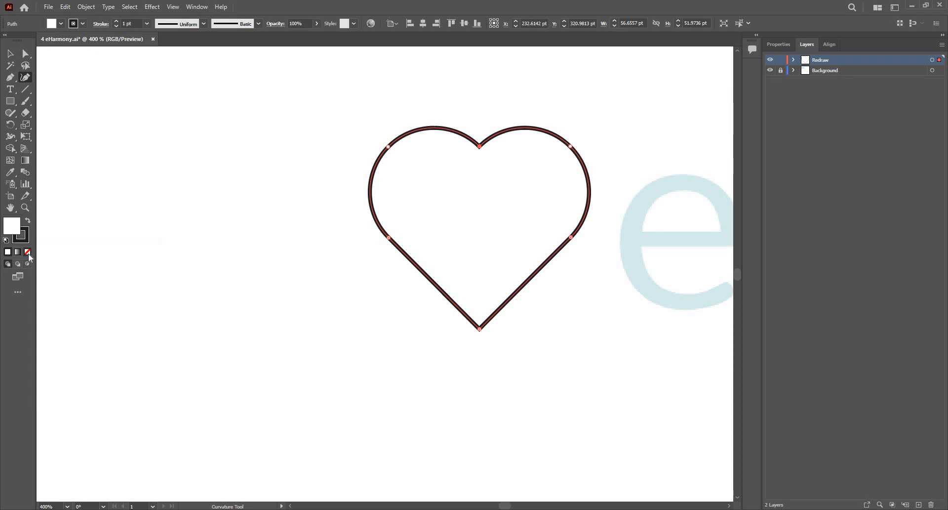
Remove the fill from the heart outline so only the stroke remains, and deselect it.
{"action": "key", "text": "slash"}
{"action": "key", "text": "v"}
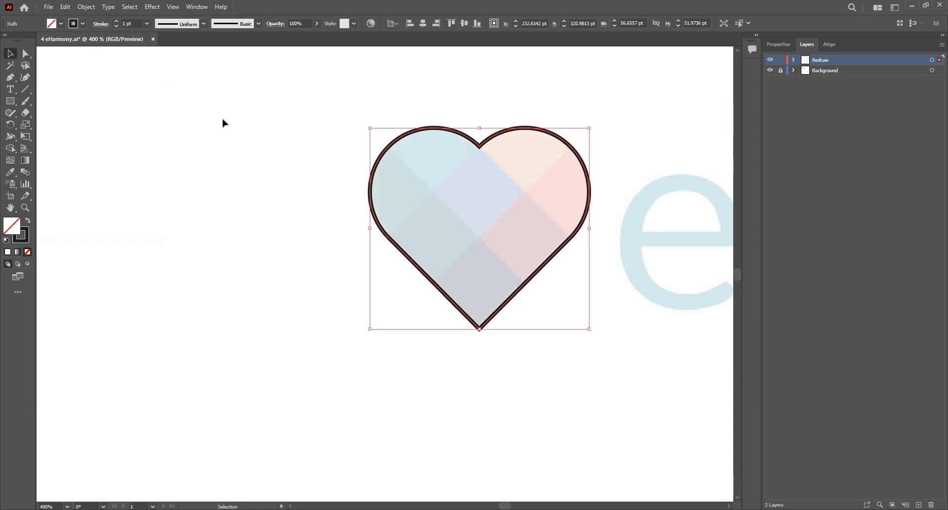
{"action": "left_click", "coordinate": [222, 119]}
Draw a 45-degree line segment across the heart, about 67.6 pt wide and high, extending beyond the outline at both ends.
{"action": "left_click_drag", "start_coordinate": [277, 143], "coordinate": [120, 111]}
{"action": "scroll", "coordinate": [285, 102], "scroll_direction": "up", "scroll_amount": 2}
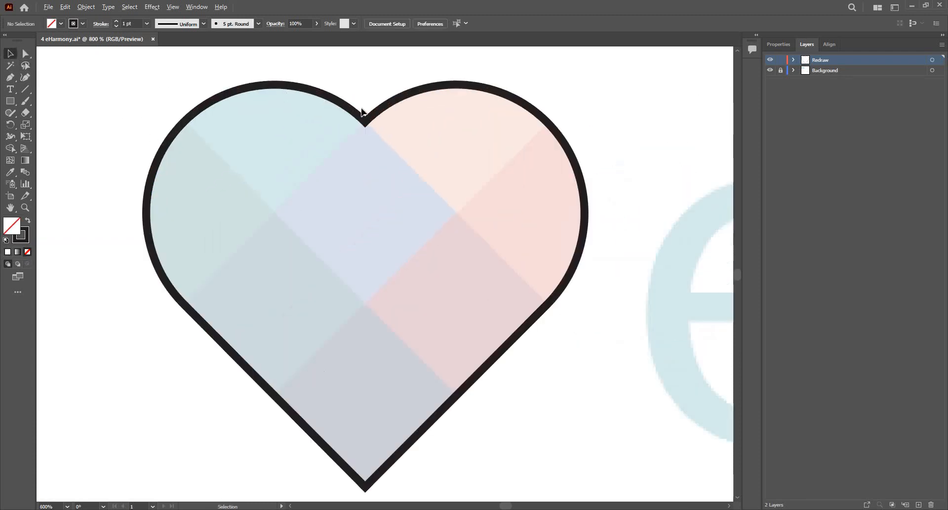
{"action": "scroll", "coordinate": [408, 127], "scroll_direction": "down", "scroll_amount": 1}
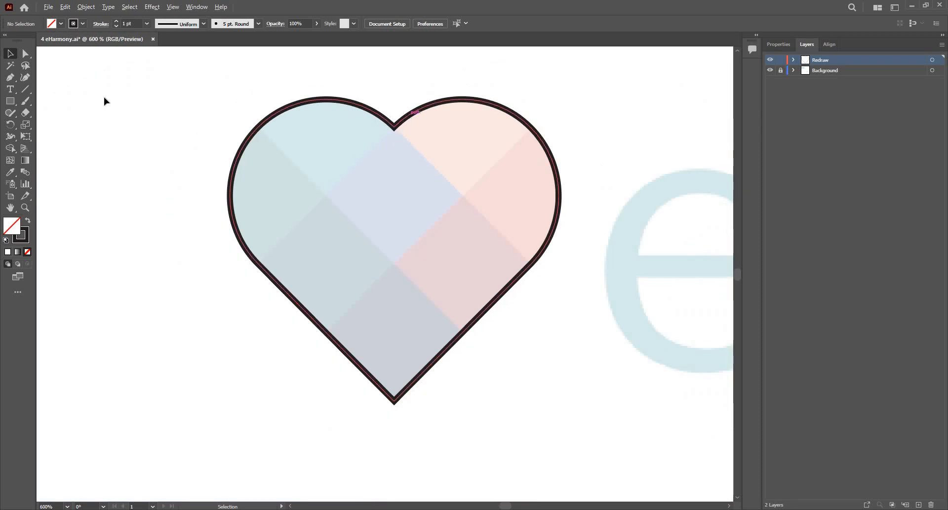
{"action": "key", "text": "backslash"}
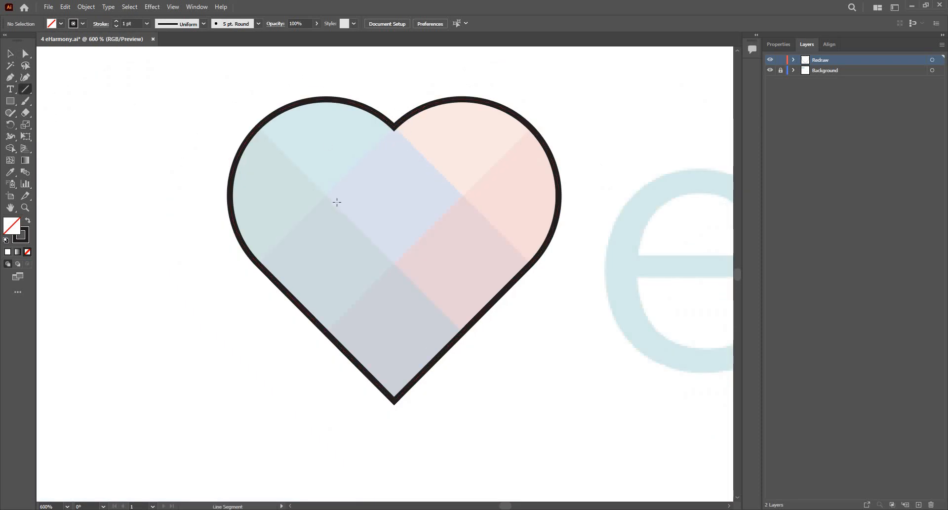
{"action": "scroll", "coordinate": [336, 201], "scroll_direction": "down", "scroll_amount": 2}
{"action": "mouse_move", "coordinate": [508, 82]}
{"action": "left_mouse_down"}
{"action": "mouse_move", "coordinate": [508, 148]}
{"action": "mouse_move", "coordinate": [412, 215]}
{"action": "mouse_move", "coordinate": [351, 277]}
{"action": "mouse_move", "coordinate": [287, 268]}
{"action": "mouse_move", "coordinate": [248, 168]}
{"action": "mouse_move", "coordinate": [304, 260]}
{"action": "mouse_move", "coordinate": [303, 288]}
{"action": "mouse_move", "coordinate": [320, 269]}
{"action": "mouse_move", "coordinate": [312, 278]}
{"action": "left_mouse_up"}
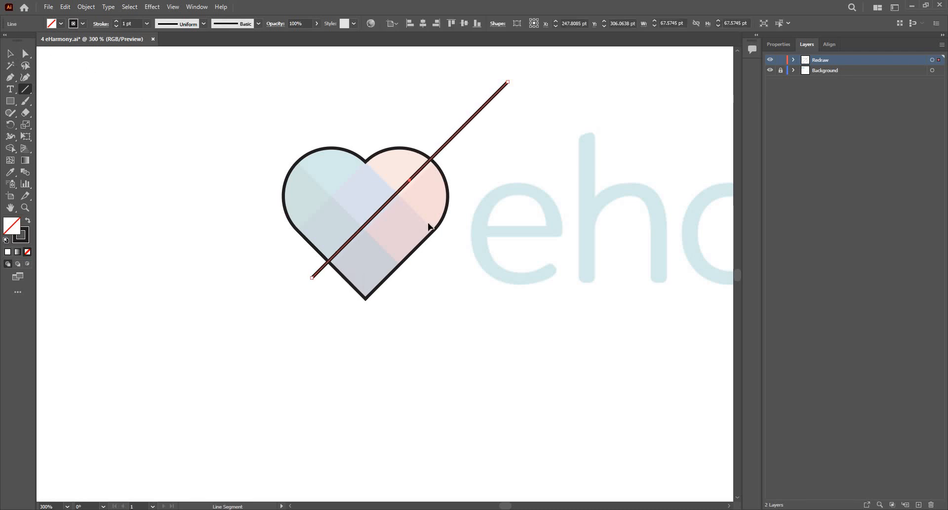
Move the diagonal line onto the boundary between the heart's blue and lower pink squares.
{"action": "left_click", "coordinate": [11, 56]}
{"action": "key", "text": "ctrl+plus"}
{"action": "key", "text": "ctrl+plus"}
{"action": "key", "text": "ctrl+plus"}
{"action": "scroll", "coordinate": [299, 193], "scroll_direction": "up", "scroll_amount": 1}
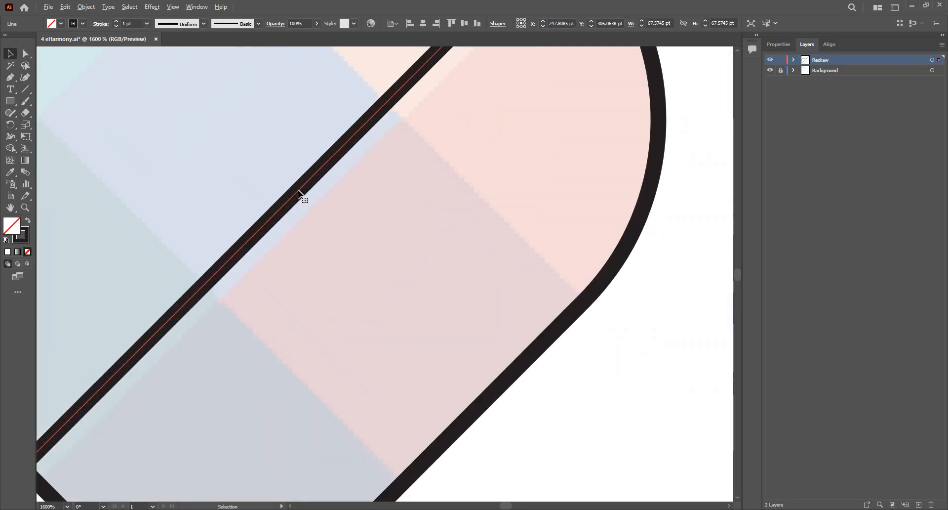
{"action": "left_click_drag", "start_coordinate": [303, 197], "coordinate": [311, 213]}
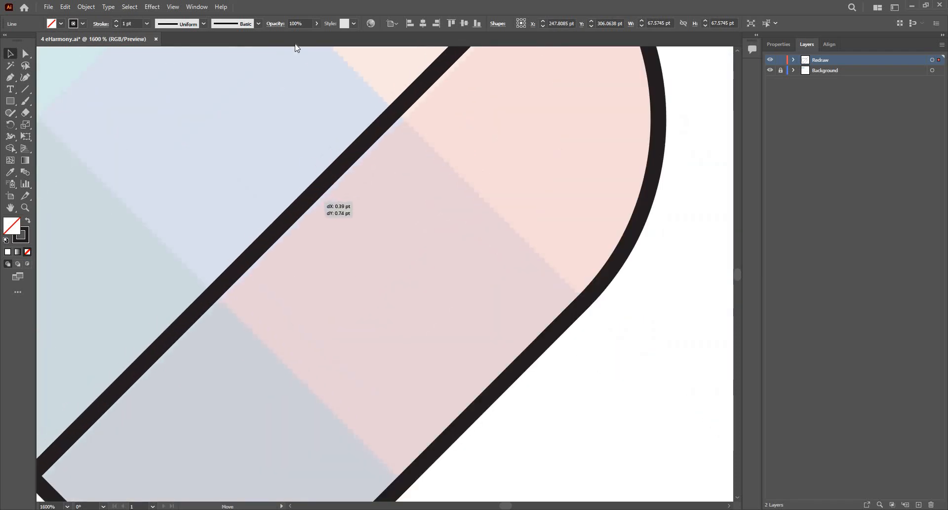
Lower the diagonal line's opacity to about 39% so the template edge shows through.
{"action": "left_click", "coordinate": [316, 24]}
{"action": "left_click_drag", "start_coordinate": [313, 37], "coordinate": [293, 37]}
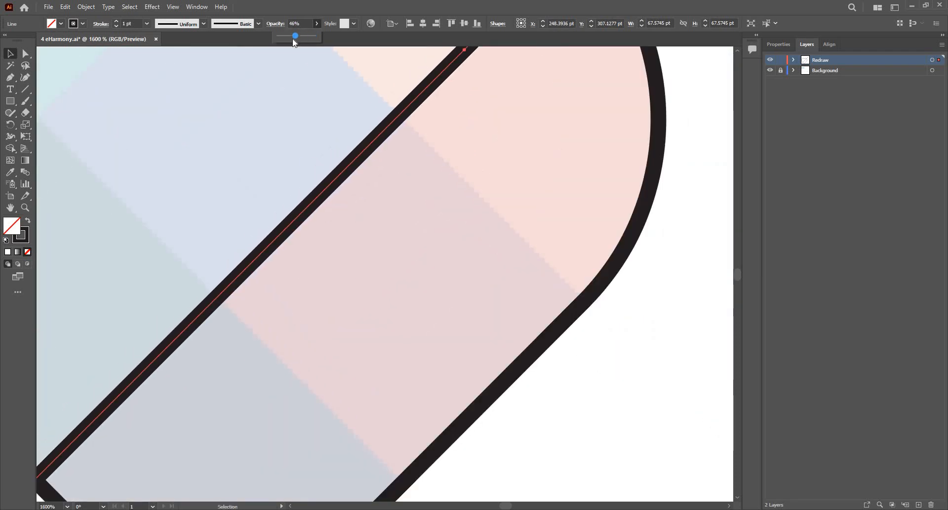
{"action": "scroll", "coordinate": [354, 146], "scroll_direction": "up", "scroll_amount": 1}
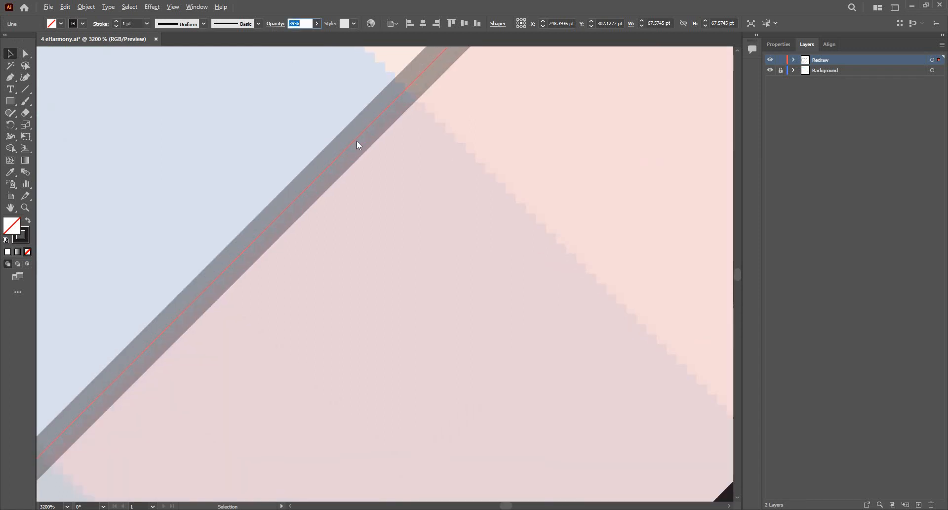
Nudge the translucent diagonal line so it is centred on the boundary between the heart's blue and pink squares.
{"action": "left_click_drag", "start_coordinate": [355, 143], "coordinate": [356, 149]}
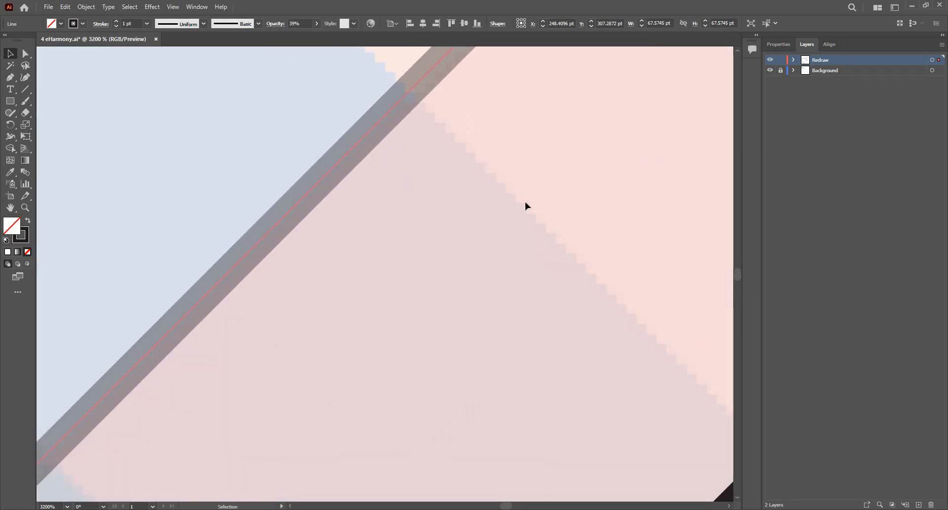
{"action": "scroll", "coordinate": [522, 205], "scroll_direction": "down", "scroll_amount": 1}
{"action": "scroll", "coordinate": [522, 204], "scroll_direction": "down", "scroll_amount": 3}
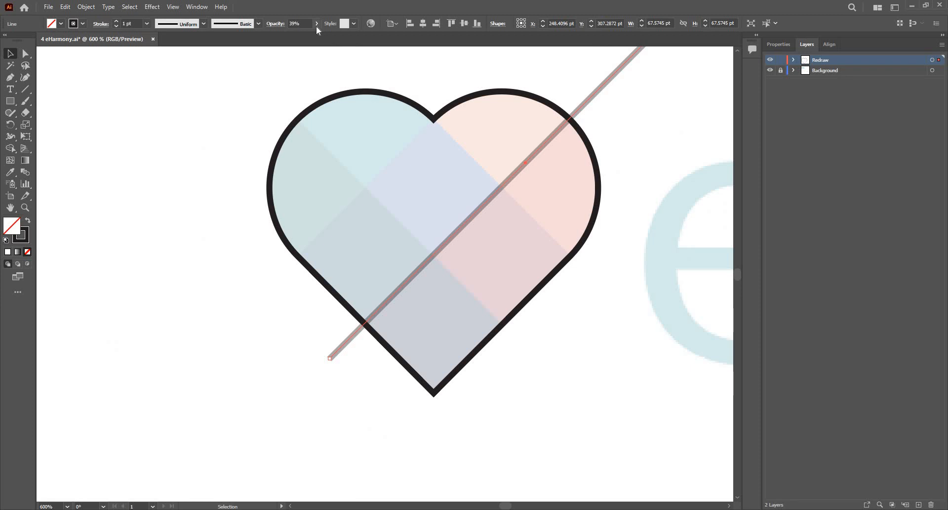
Duplicate the diagonal line onto the parallel boundary between the teal areas and the blue square, fine-tuning its position along the template edge.
{"action": "scroll", "coordinate": [502, 227], "scroll_direction": "up", "scroll_amount": 1}
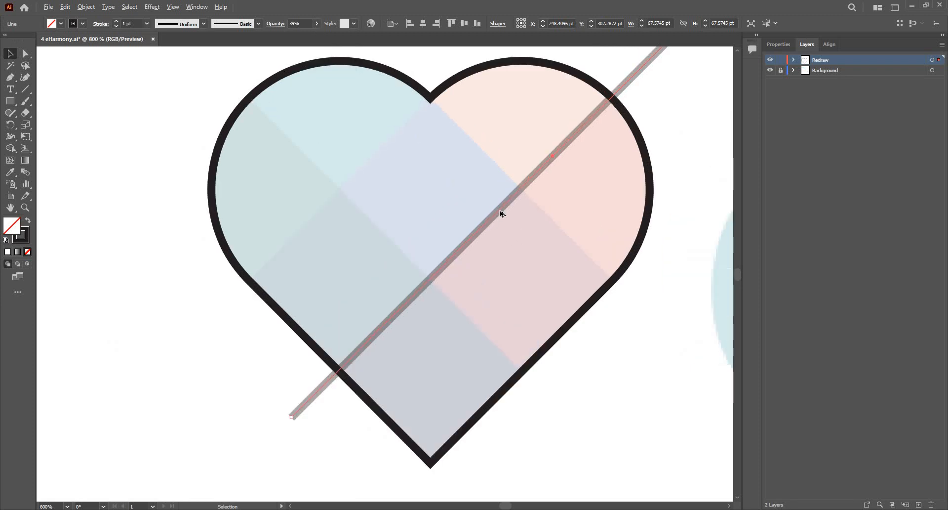
{"action": "left_click_drag", "start_coordinate": [494, 208], "coordinate": [387, 131]}
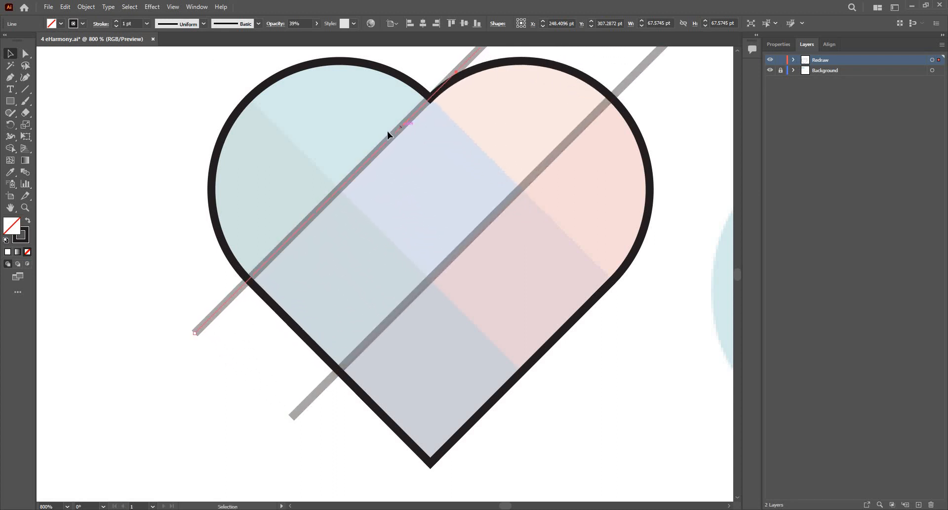
{"action": "scroll", "coordinate": [383, 132], "scroll_direction": "up", "scroll_amount": 1}
{"action": "scroll", "coordinate": [428, 196], "scroll_direction": "up", "scroll_amount": 3}
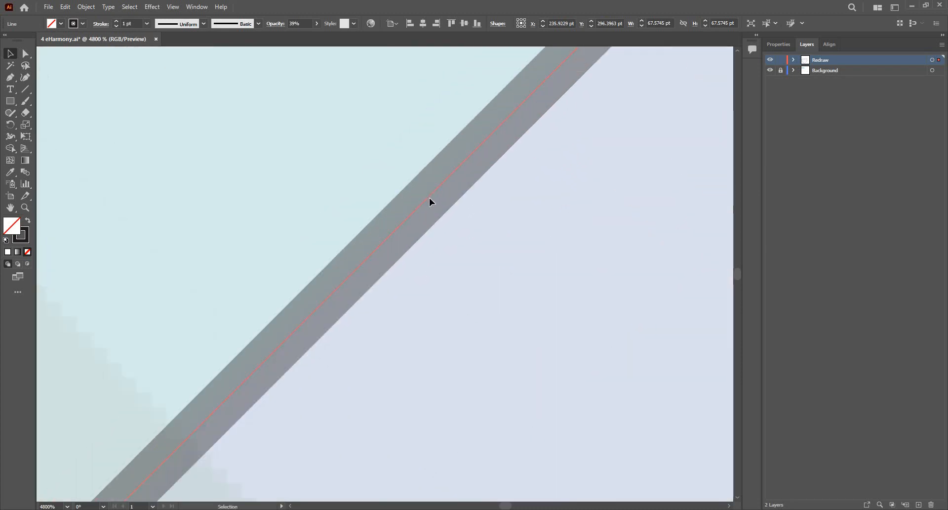
{"action": "left_click_drag", "start_coordinate": [431, 197], "coordinate": [415, 185]}
{"action": "scroll", "coordinate": [452, 138], "scroll_direction": "down", "scroll_amount": 3}
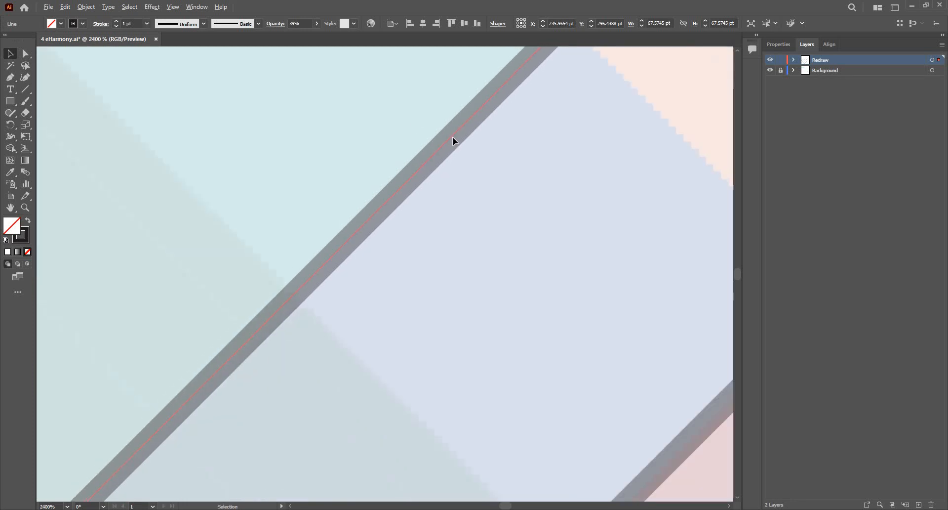
Align the copied diagonal line with the heart's notch point in outline view, and return to preview.
{"action": "scroll", "coordinate": [465, 101], "scroll_direction": "up", "scroll_amount": 4}
{"action": "scroll", "coordinate": [402, 162], "scroll_direction": "down", "scroll_amount": 2}
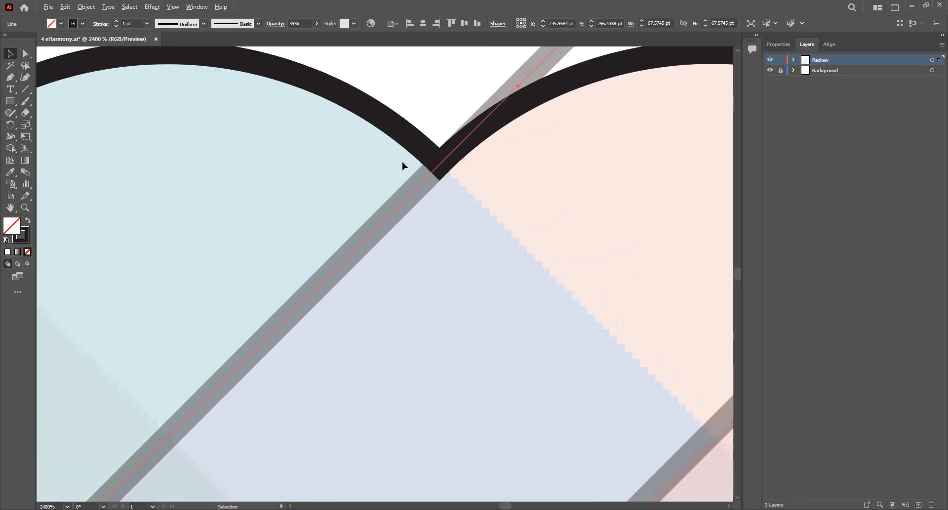
{"action": "key", "text": "a"}
{"action": "key", "text": "ctrl+y"}
{"action": "key", "text": "v"}
{"action": "scroll", "coordinate": [330, 238], "scroll_direction": "up", "scroll_amount": 5}
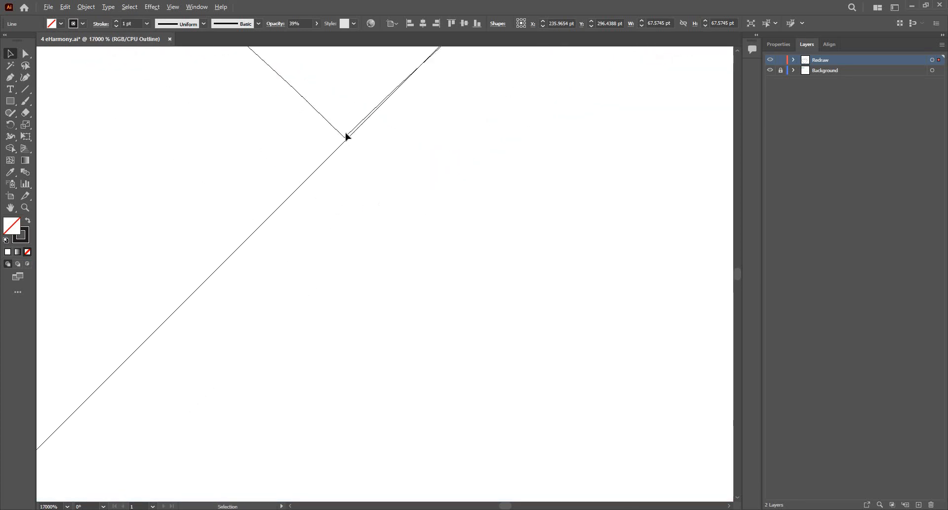
{"action": "scroll", "coordinate": [447, 288], "scroll_direction": "up", "scroll_amount": 1}
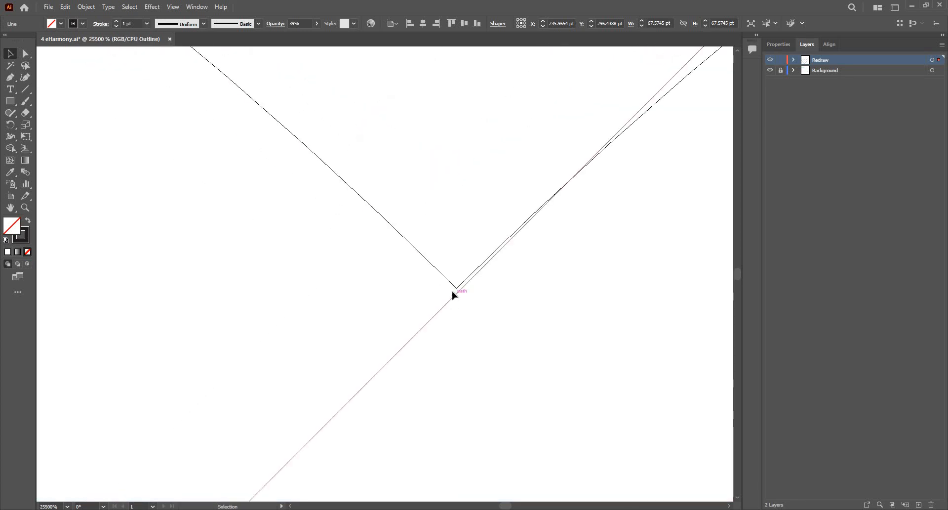
{"action": "mouse_move", "coordinate": [453, 295]}
{"action": "left_mouse_down"}
{"action": "mouse_move", "coordinate": [468, 292]}
{"action": "mouse_move", "coordinate": [455, 295]}
{"action": "left_mouse_up"}
{"action": "scroll", "coordinate": [429, 262], "scroll_direction": "up", "scroll_amount": 2}
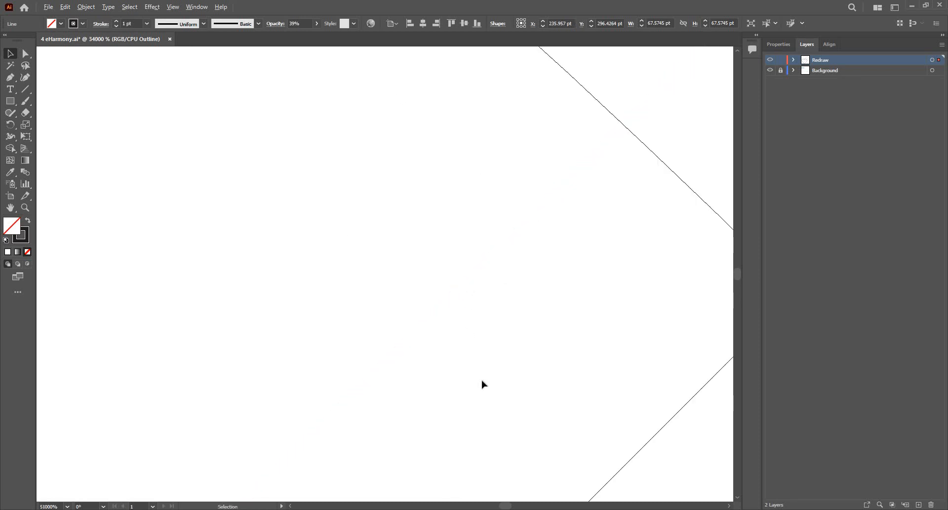
{"action": "scroll", "coordinate": [487, 385], "scroll_direction": "down", "scroll_amount": 2}
{"action": "left_click_drag", "start_coordinate": [491, 383], "coordinate": [488, 177]}
{"action": "scroll", "coordinate": [436, 201], "scroll_direction": "down", "scroll_amount": 11}
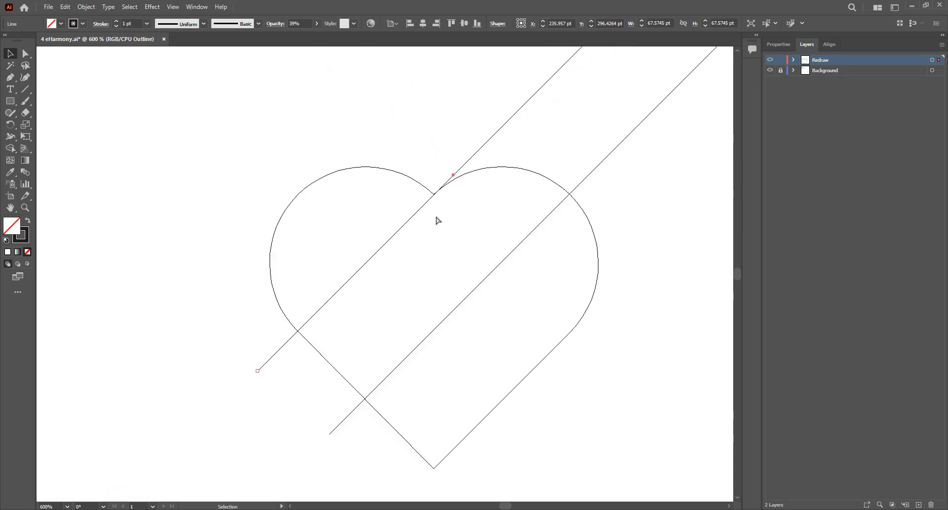
{"action": "key", "text": "a"}
{"action": "key", "text": "ctrl+y"}
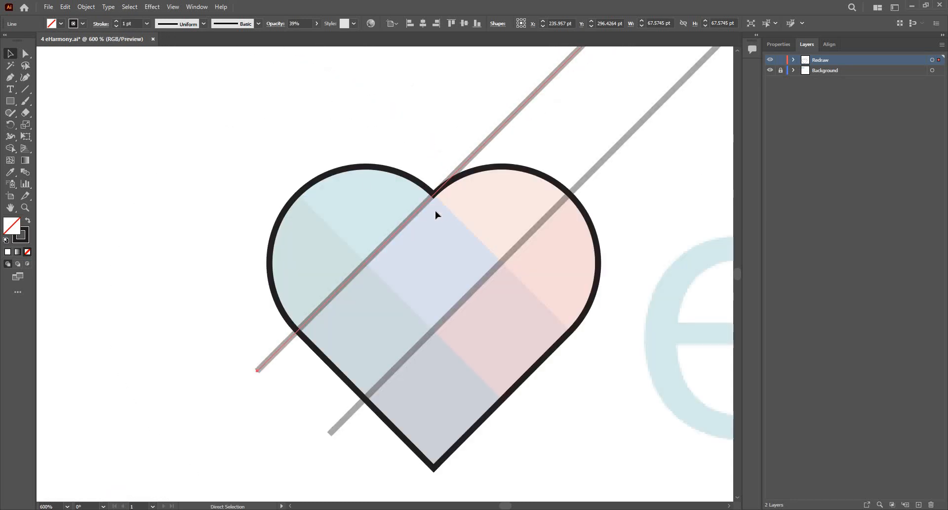
Set both parallel diagonal lines to 100% opacity and deselect them.
{"action": "key", "text": "v"}
{"action": "left_click", "coordinate": [481, 132]}
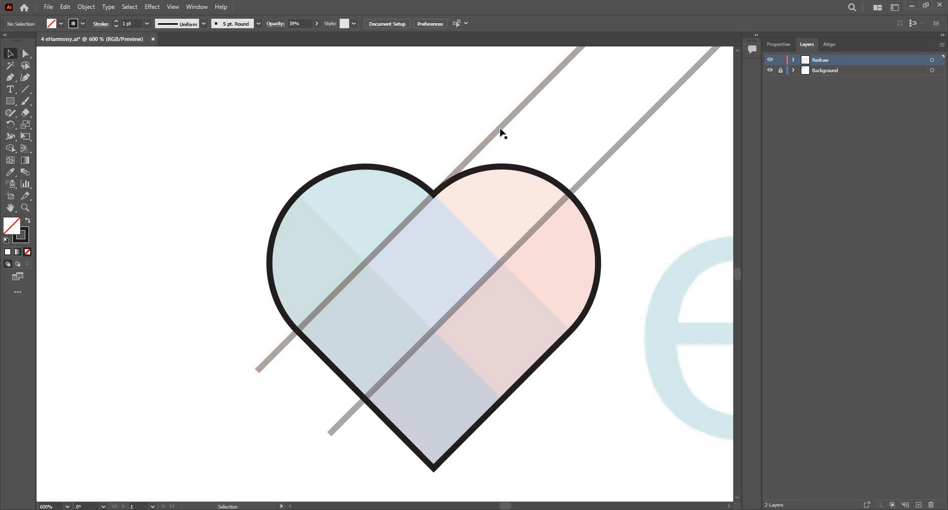
{"action": "left_click", "coordinate": [501, 128]}
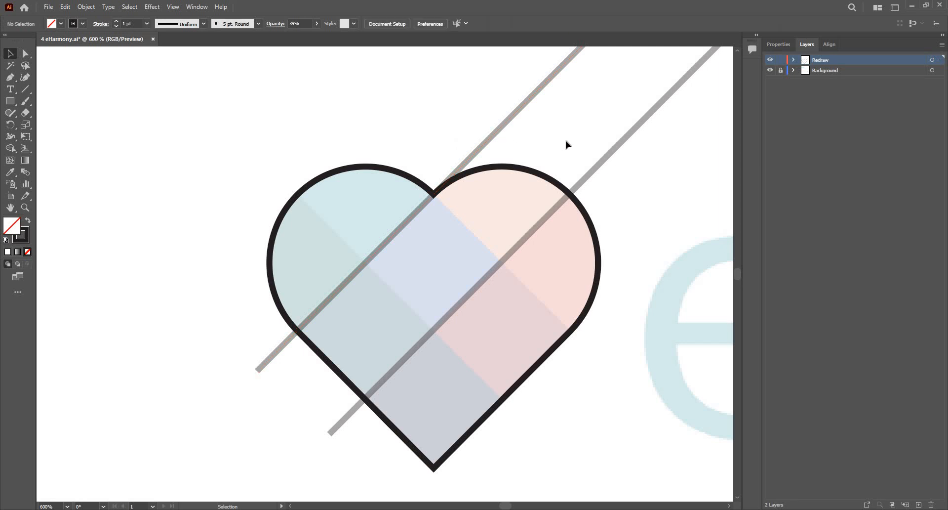
{"action": "left_click", "coordinate": [616, 151], "text": "shift"}
{"action": "left_click", "coordinate": [317, 23]}
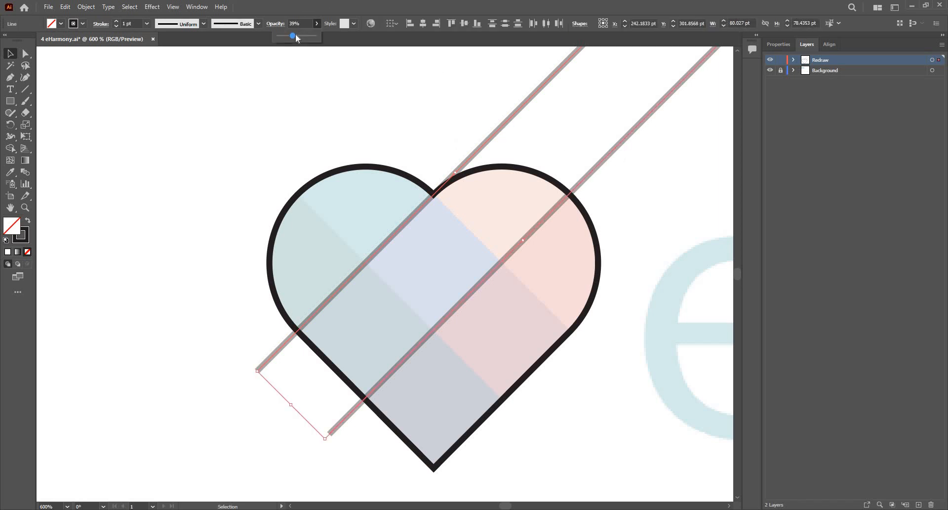
{"action": "left_click_drag", "start_coordinate": [295, 35], "coordinate": [420, 92]}
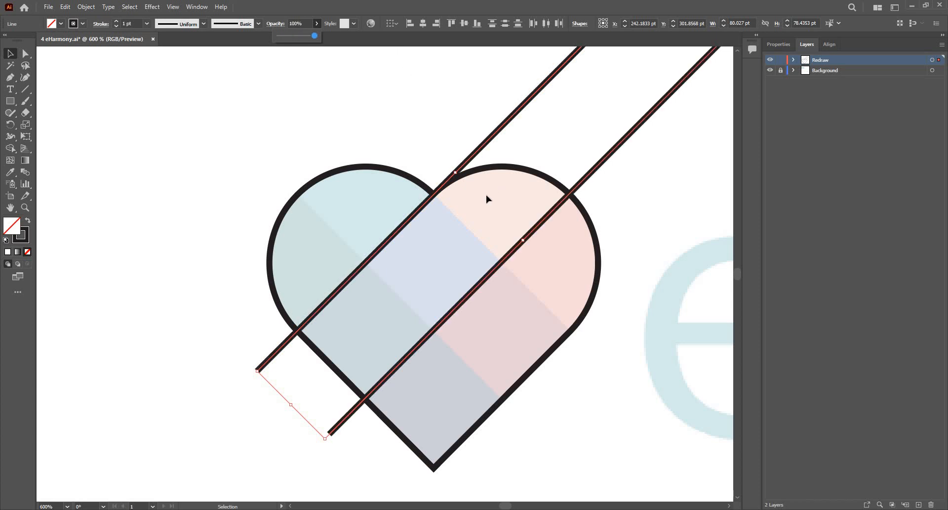
{"action": "left_click", "coordinate": [475, 203]}
Copy both parallel diagonal lines in place and rotate the copied pair 90 degrees to cross the originals.
{"action": "scroll", "coordinate": [475, 203], "scroll_direction": "up", "scroll_amount": 1}
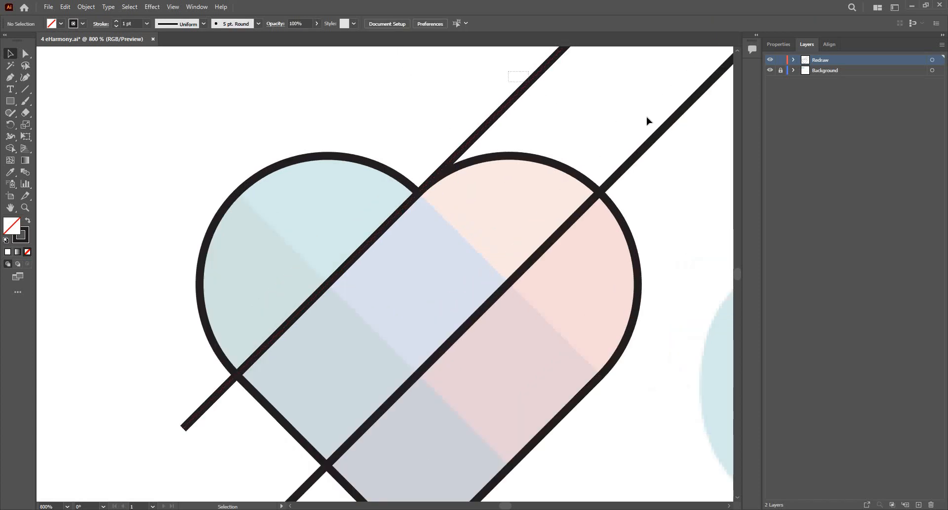
{"action": "left_click_drag", "start_coordinate": [647, 121], "coordinate": [648, 122]}
{"action": "scroll", "coordinate": [552, 91], "scroll_direction": "down", "scroll_amount": 2}
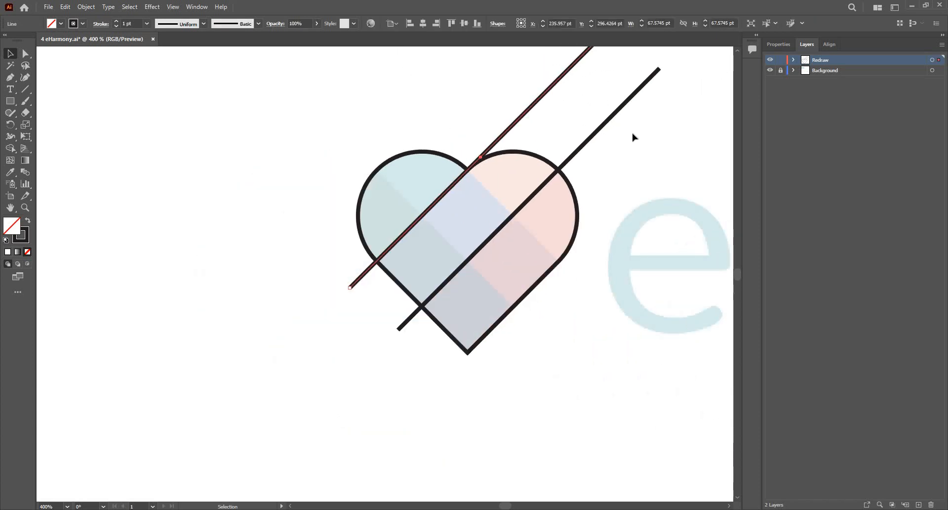
{"action": "left_click_drag", "start_coordinate": [543, 60], "coordinate": [633, 137]}
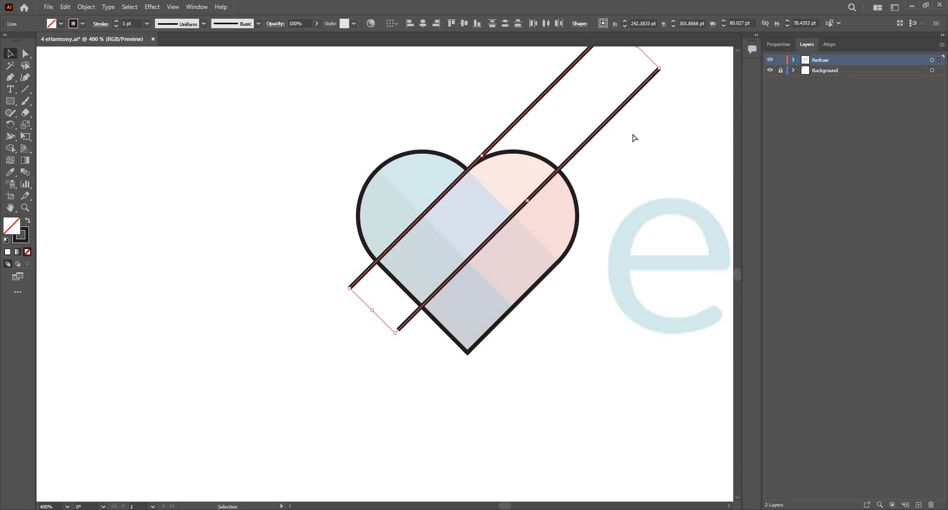
{"action": "key", "text": "ctrl+c"}
{"action": "scroll", "coordinate": [574, 209], "scroll_direction": "down", "scroll_amount": 1}
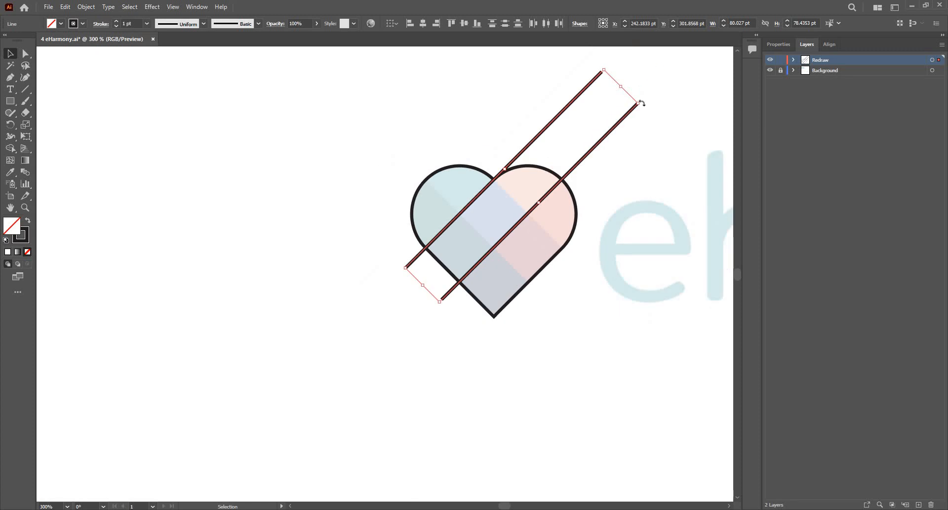
{"action": "left_click_drag", "start_coordinate": [515, 77], "coordinate": [485, 125]}
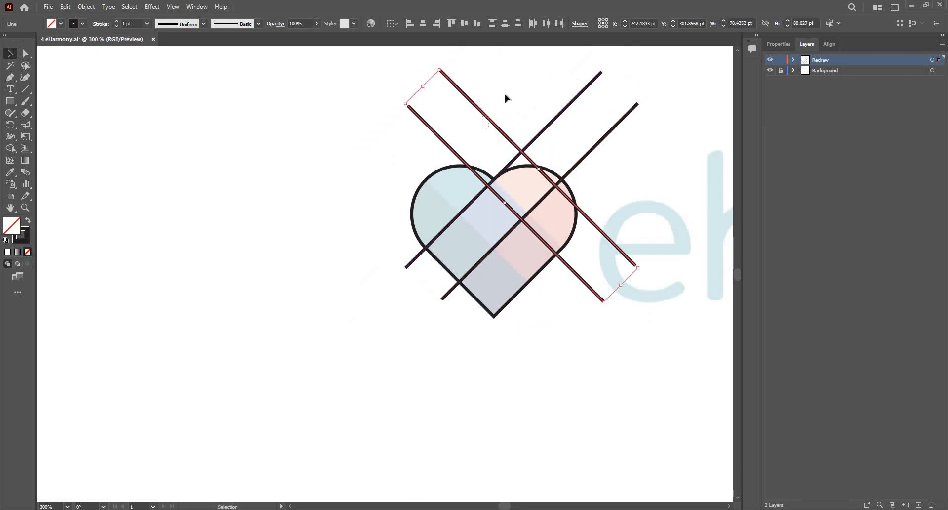
Move the rotated pair of lines onto the heart's opposite diagonal boundaries, either side of the central blue square.
{"action": "mouse_move", "coordinate": [505, 94]}
{"action": "left_mouse_down"}
{"action": "mouse_move", "coordinate": [442, 147]}
{"action": "mouse_move", "coordinate": [507, 92]}
{"action": "left_mouse_up"}
{"action": "left_click_drag", "start_coordinate": [472, 147], "coordinate": [527, 222]}
{"action": "left_click_drag", "start_coordinate": [503, 196], "coordinate": [502, 196]}
Lower the rotated pair's opacity to 56% and nudge both lines until they are centred on the template edges.
{"action": "scroll", "coordinate": [482, 168], "scroll_direction": "up", "scroll_amount": 5}
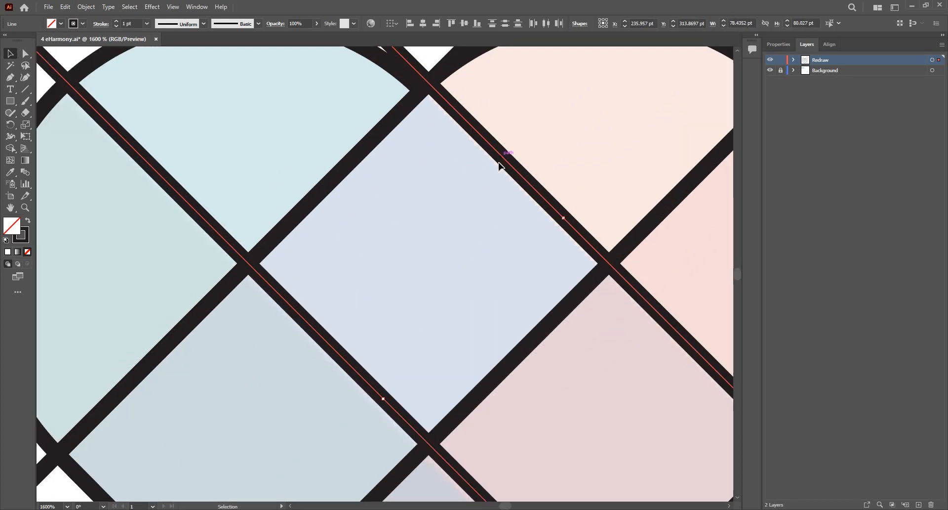
{"action": "left_click_drag", "start_coordinate": [499, 162], "coordinate": [496, 169]}
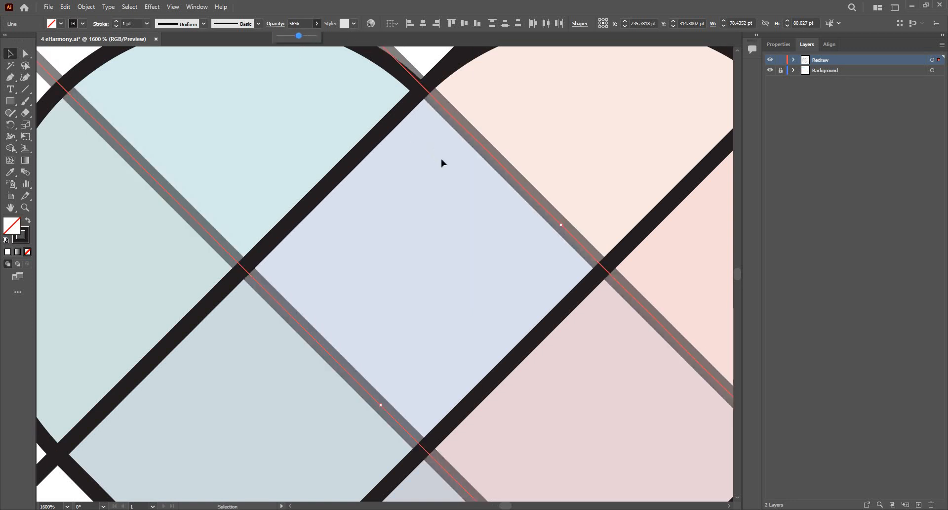
{"action": "scroll", "coordinate": [498, 136], "scroll_direction": "up", "scroll_amount": 1}
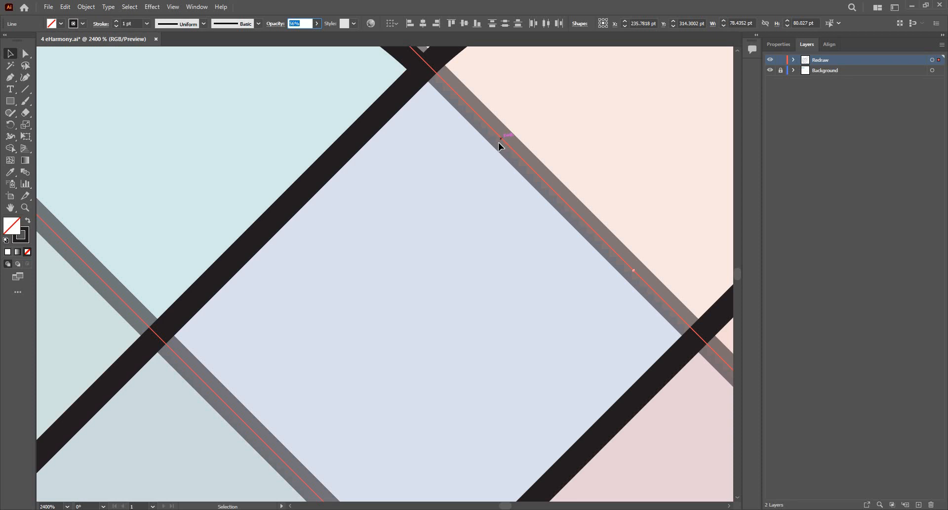
{"action": "left_click_drag", "start_coordinate": [499, 142], "coordinate": [501, 148]}
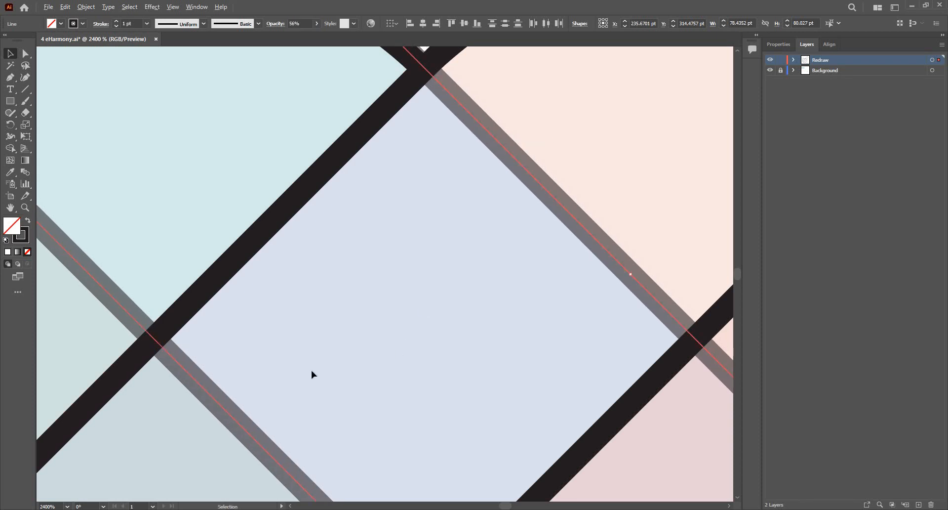
{"action": "scroll", "coordinate": [319, 271], "scroll_direction": "down", "scroll_amount": 2}
{"action": "scroll", "coordinate": [319, 269], "scroll_direction": "up", "scroll_amount": 4}
{"action": "scroll", "coordinate": [342, 263], "scroll_direction": "up", "scroll_amount": 1}
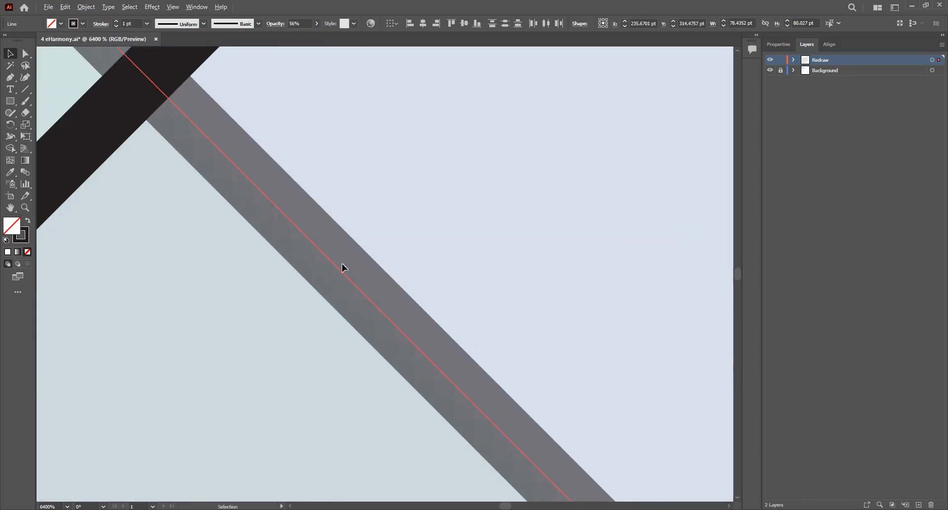
Set the rotated pair of lines back to 100% opacity and deselect them.
{"action": "scroll", "coordinate": [342, 263], "scroll_direction": "down", "scroll_amount": 8}
{"action": "left_click", "coordinate": [318, 24]}
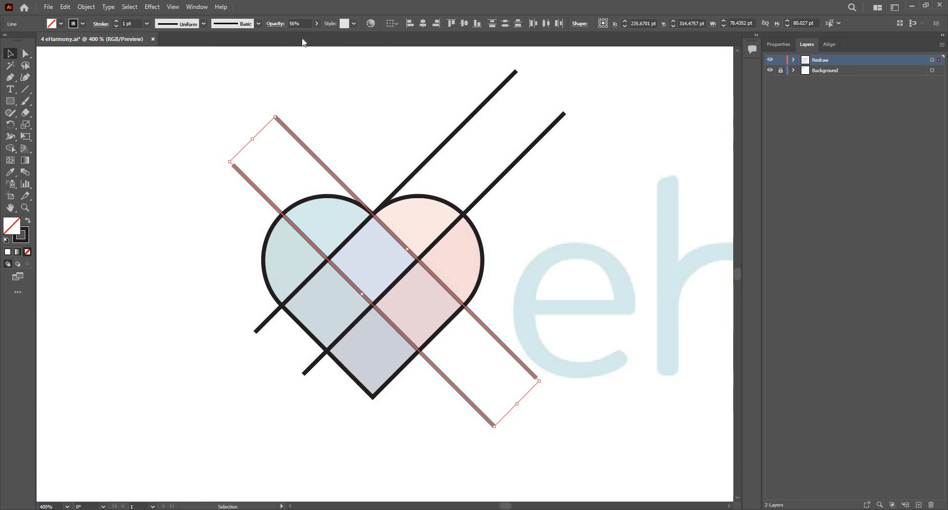
{"action": "left_click_drag", "start_coordinate": [376, 45], "coordinate": [381, 121]}
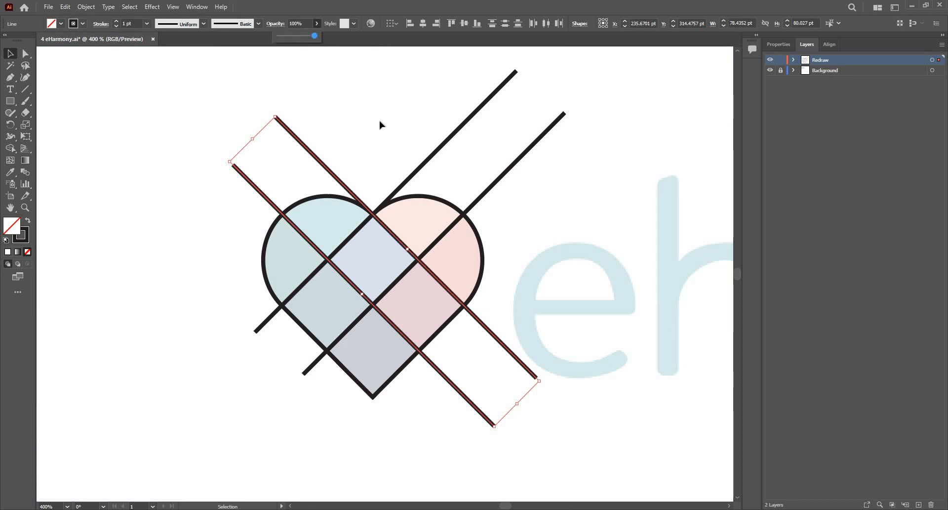
{"action": "left_click", "coordinate": [375, 122]}
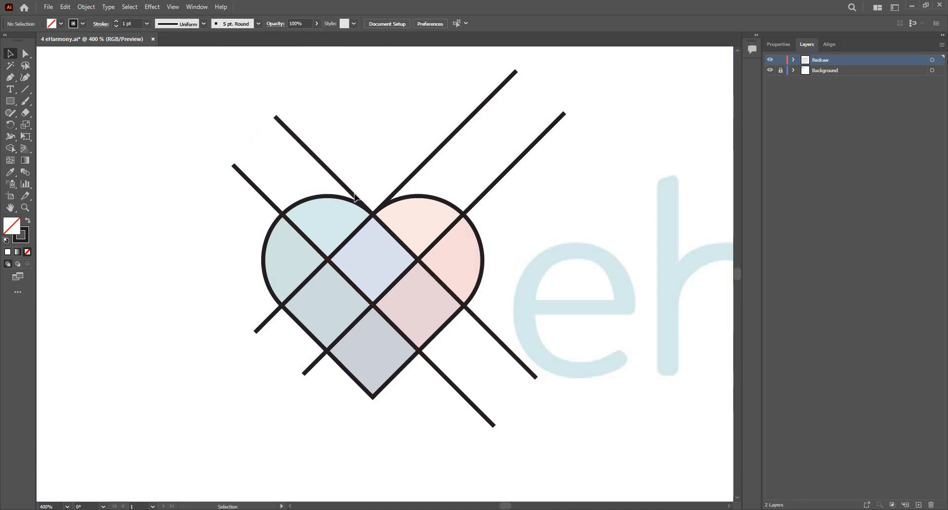
In outline view, move the upper line of the rotated pair onto the heart's notch point and deselect it.
{"action": "scroll", "coordinate": [356, 198], "scroll_direction": "up", "scroll_amount": 5}
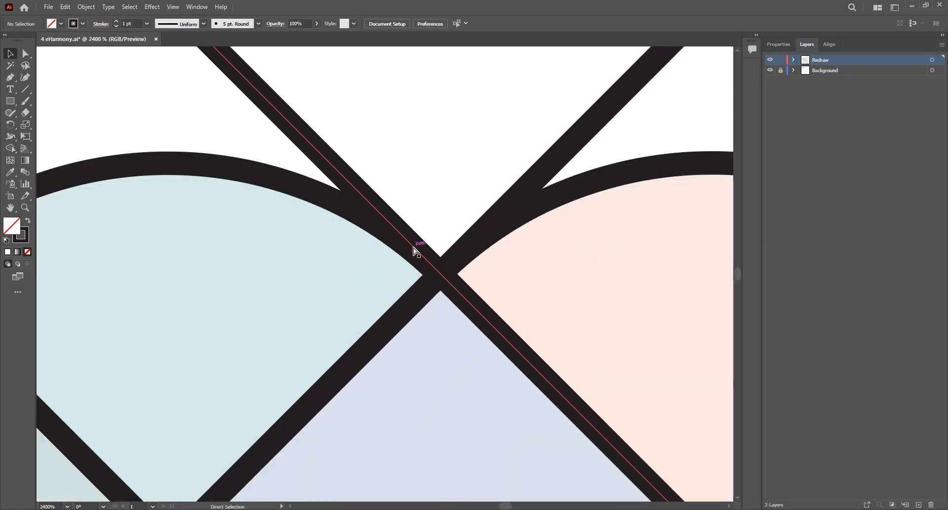
{"action": "key", "text": "ctrl+y"}
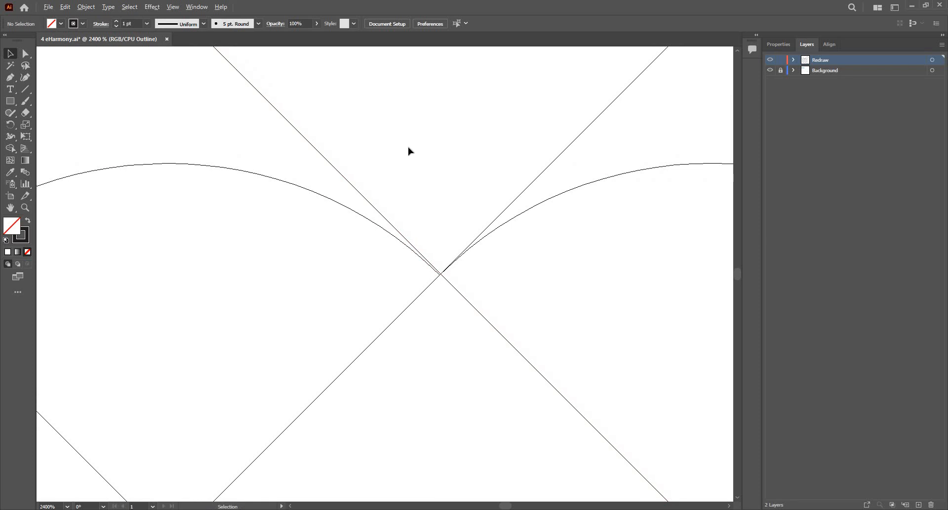
{"action": "scroll", "coordinate": [398, 143], "scroll_direction": "up", "scroll_amount": 2}
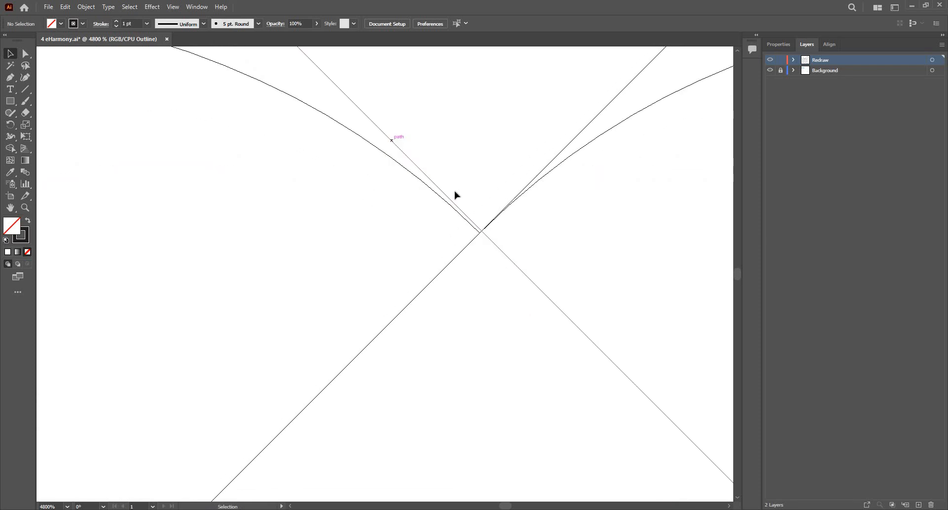
{"action": "left_click", "coordinate": [467, 215]}
{"action": "scroll", "coordinate": [462, 207], "scroll_direction": "up", "scroll_amount": 3}
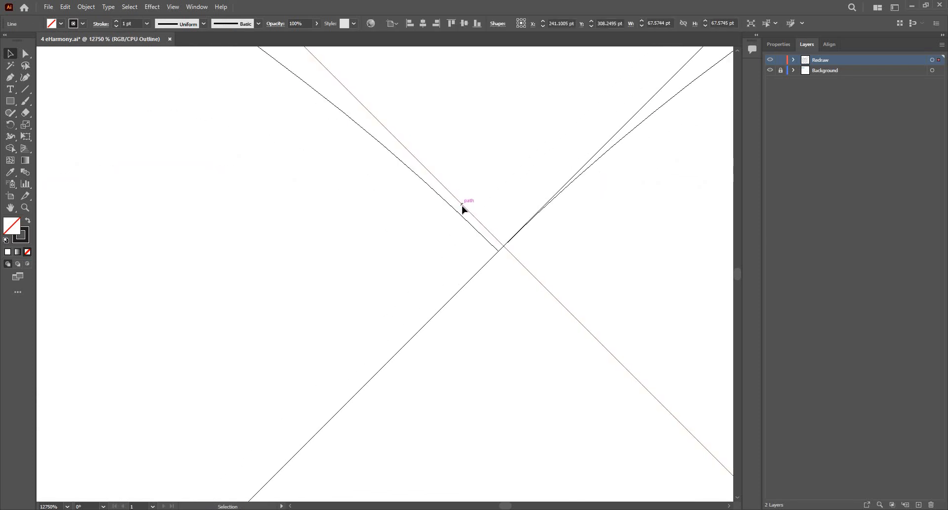
{"action": "left_click_drag", "start_coordinate": [459, 212], "coordinate": [458, 211]}
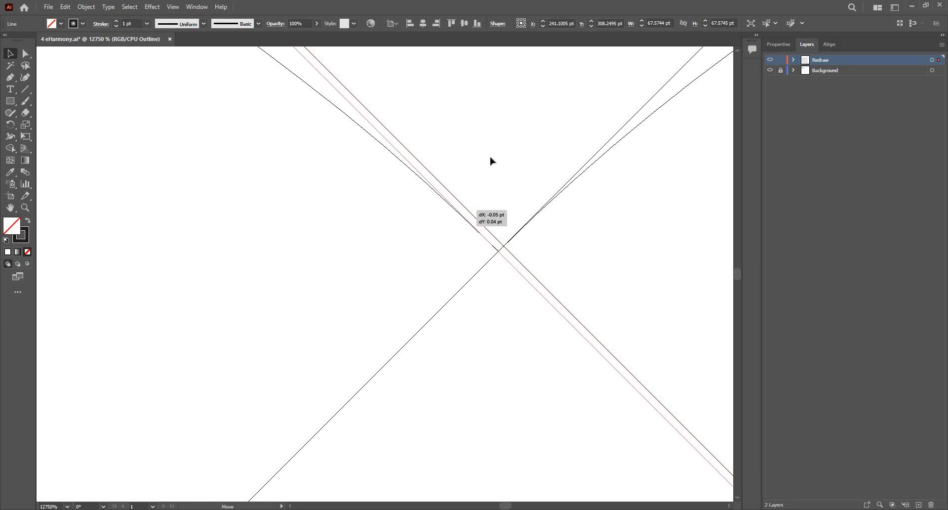
{"action": "left_click", "coordinate": [533, 176]}
{"action": "scroll", "coordinate": [548, 119], "scroll_direction": "up", "scroll_amount": 4}
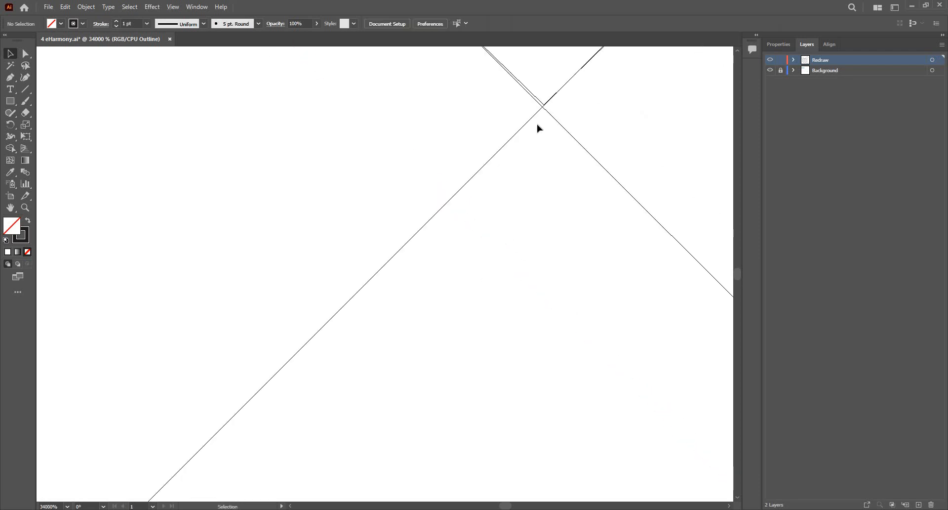
Fine-tune the diagonal lines so they cross exactly on the heart's notch point, and return from outline view to preview.
{"action": "left_click_drag", "start_coordinate": [539, 129], "coordinate": [507, 278]}
{"action": "left_click_drag", "start_coordinate": [364, 293], "coordinate": [457, 273]}
{"action": "left_click_drag", "start_coordinate": [293, 119], "coordinate": [400, 244]}
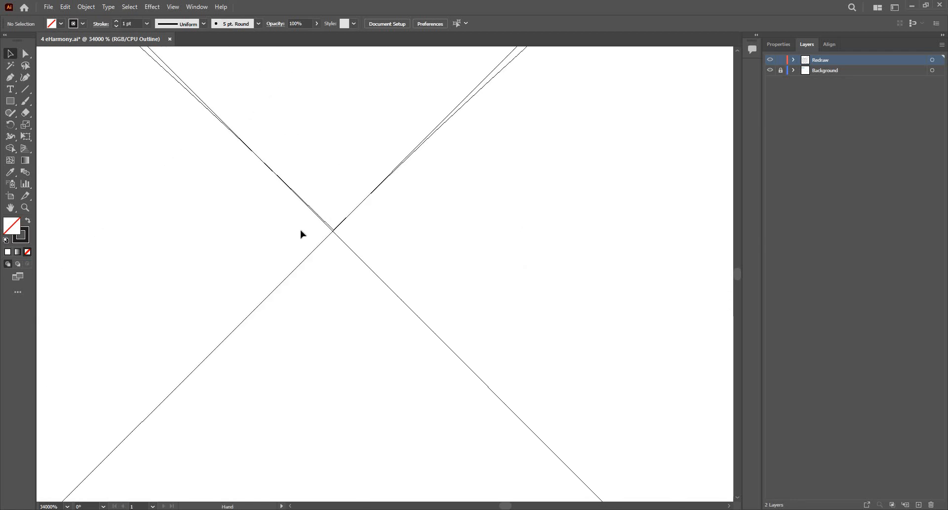
{"action": "scroll", "coordinate": [301, 234], "scroll_direction": "up", "scroll_amount": 1}
{"action": "left_click_drag", "start_coordinate": [506, 145], "coordinate": [337, 257]}
{"action": "left_click_drag", "start_coordinate": [387, 233], "coordinate": [401, 333]}
{"action": "left_click_drag", "start_coordinate": [525, 122], "coordinate": [408, 297]}
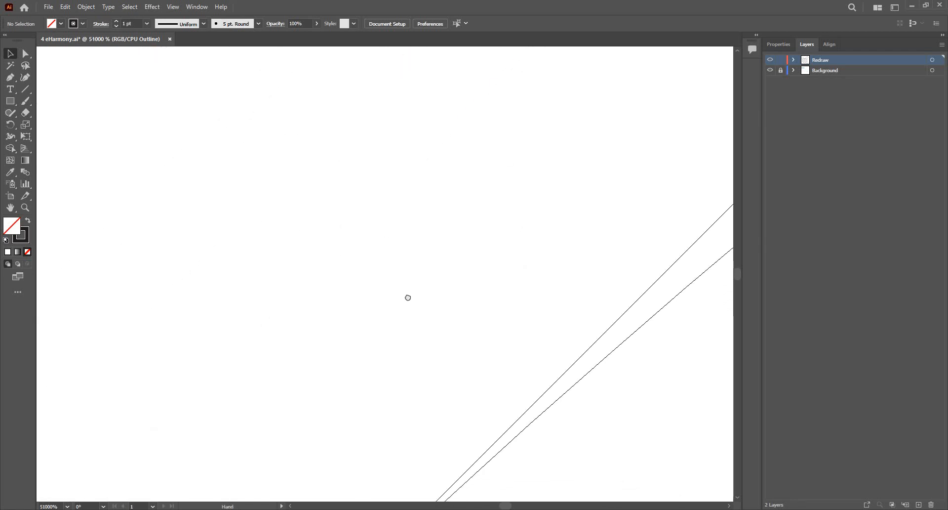
{"action": "left_click_drag", "start_coordinate": [233, 452], "coordinate": [444, 169]}
{"action": "left_click_drag", "start_coordinate": [439, 472], "coordinate": [478, 229]}
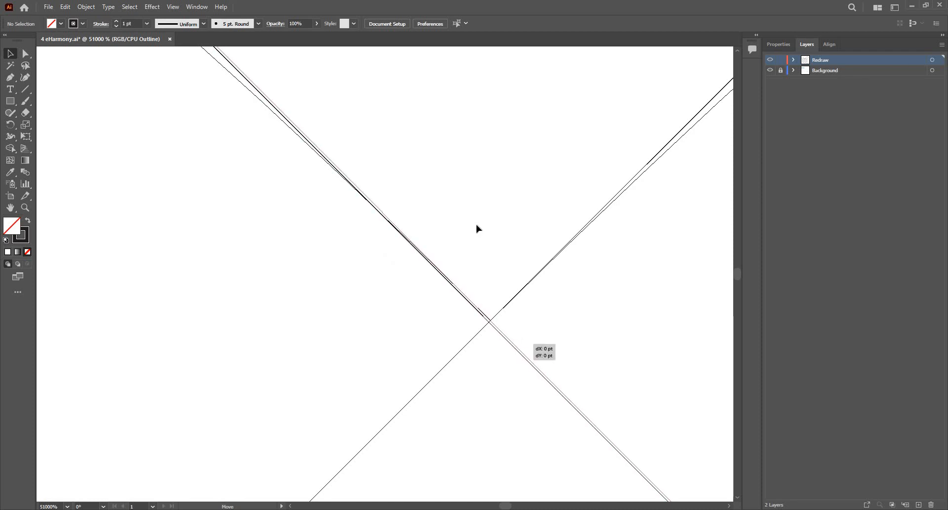
{"action": "left_click", "coordinate": [467, 313]}
{"action": "scroll", "coordinate": [485, 324], "scroll_direction": "up", "scroll_amount": 1}
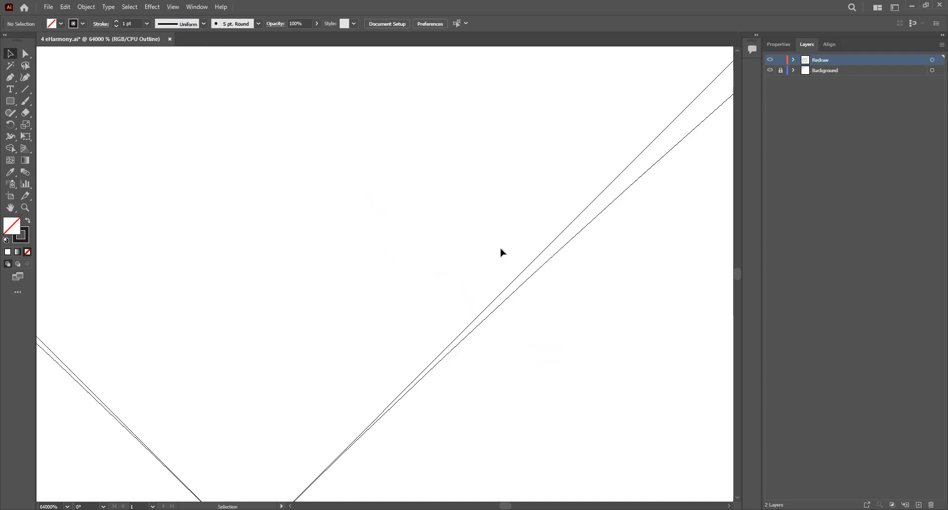
{"action": "scroll", "coordinate": [501, 253], "scroll_direction": "down", "scroll_amount": 8}
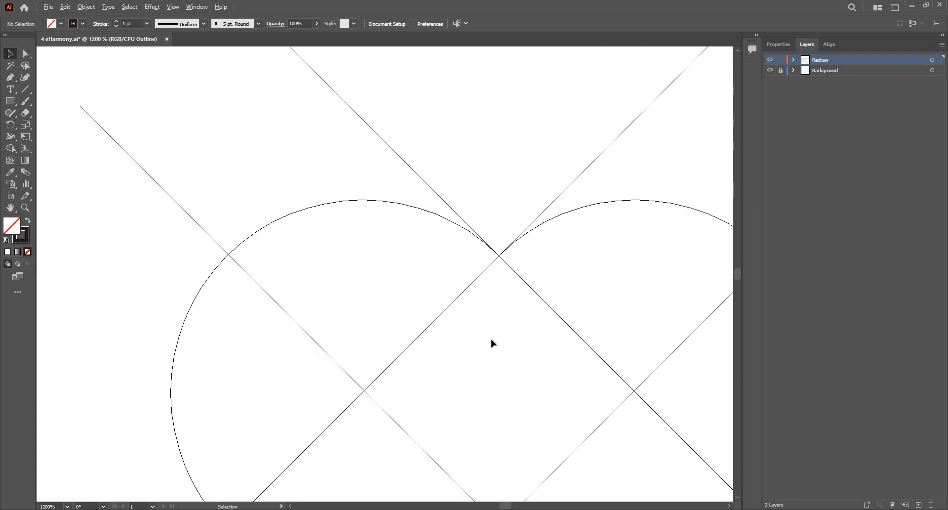
{"action": "scroll", "coordinate": [491, 343], "scroll_direction": "down", "scroll_amount": 3}
{"action": "key", "text": "ctrl+y"}
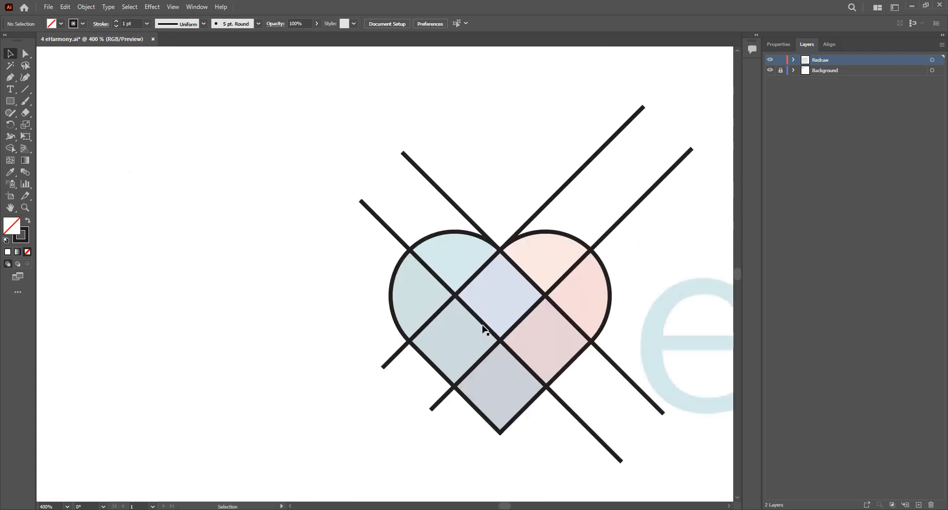
{"action": "scroll", "coordinate": [485, 329], "scroll_direction": "up", "scroll_amount": 1}
{"action": "scroll", "coordinate": [381, 233], "scroll_direction": "down", "scroll_amount": 1}
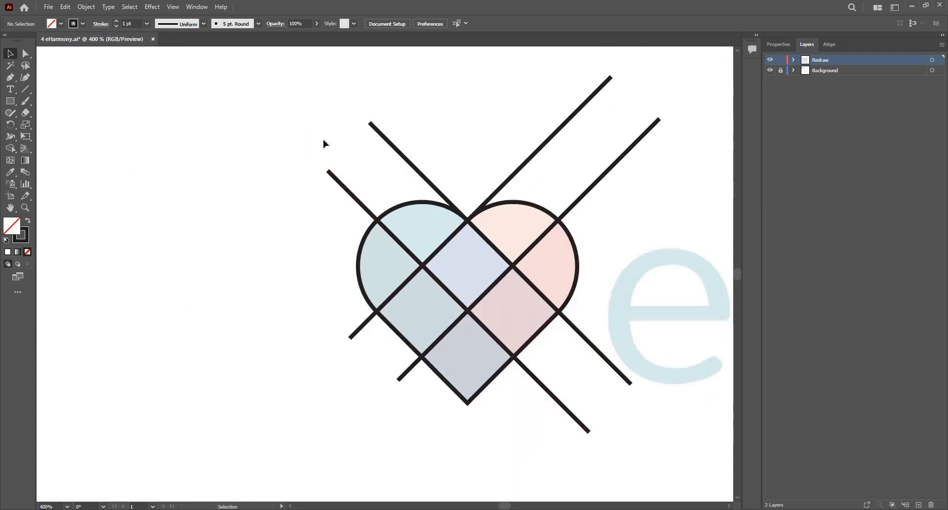
{"action": "scroll", "coordinate": [323, 143], "scroll_direction": "down", "scroll_amount": 1}
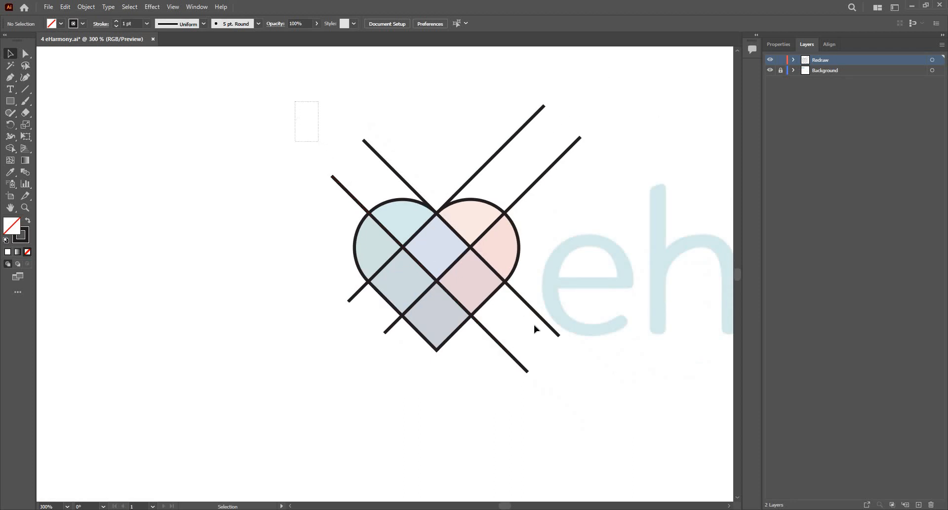
Select all the artwork and trim off every line end outside the heart with the Shape Builder tool.
{"action": "key", "text": "ctrl+a"}
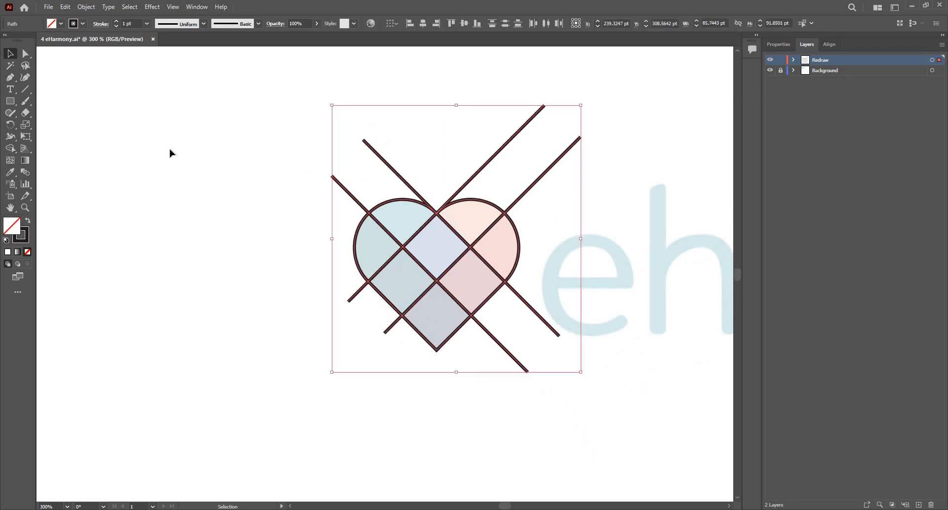
{"action": "left_click", "coordinate": [11, 148]}
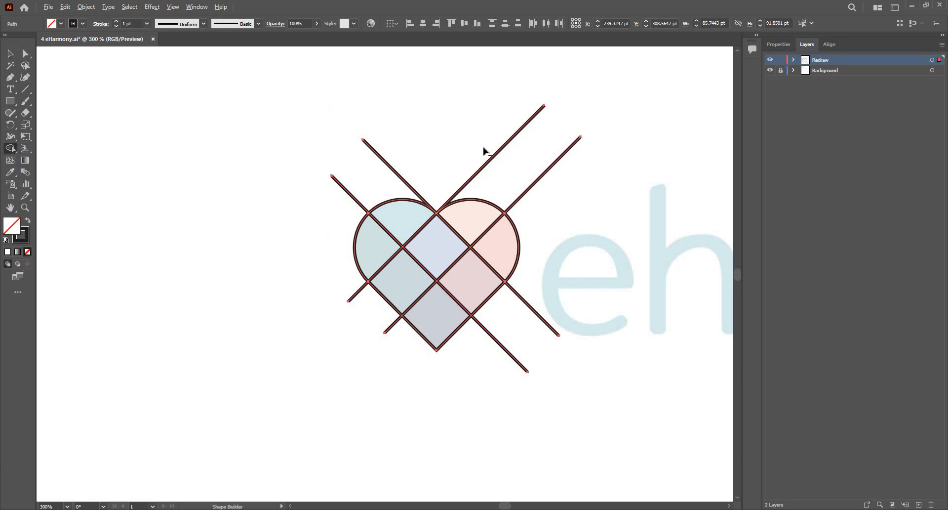
{"action": "mouse_move", "coordinate": [518, 162]}
{"action": "left_mouse_down"}
{"action": "mouse_move", "coordinate": [552, 183]}
{"action": "mouse_move", "coordinate": [548, 294]}
{"action": "mouse_move", "coordinate": [522, 335]}
{"action": "mouse_move", "coordinate": [433, 383]}
{"action": "mouse_move", "coordinate": [401, 382]}
{"action": "mouse_move", "coordinate": [394, 334]}
{"action": "mouse_move", "coordinate": [332, 267]}
{"action": "mouse_move", "coordinate": [343, 209]}
{"action": "mouse_move", "coordinate": [418, 170]}
{"action": "left_mouse_up"}
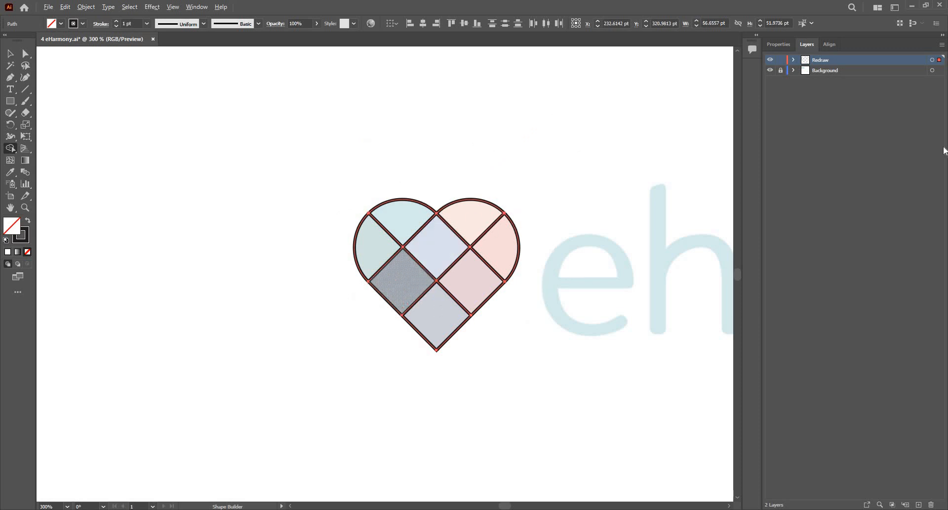
Set the fill to bright red and turn all eight heart segments into red-filled shapes with the Shape Builder tool.
{"action": "key", "text": "ctrl+equal"}
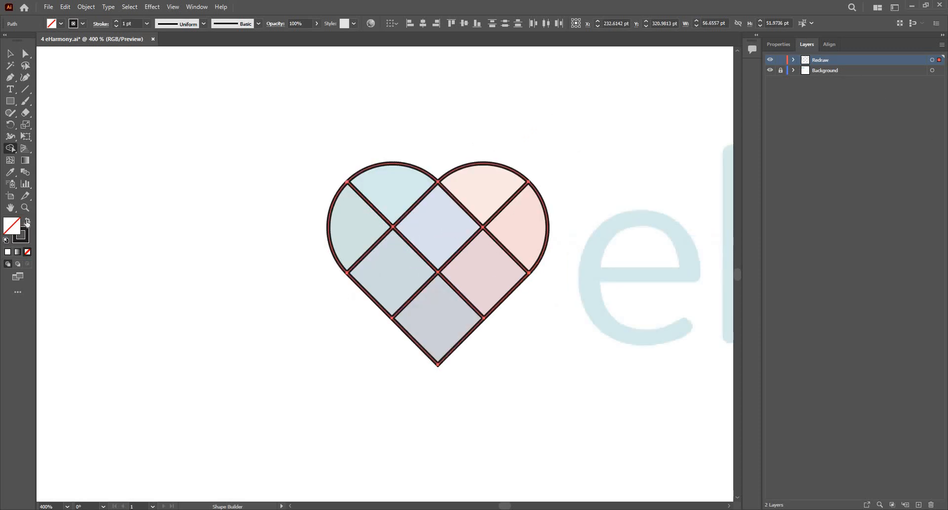
{"action": "left_click", "coordinate": [665, 253]}
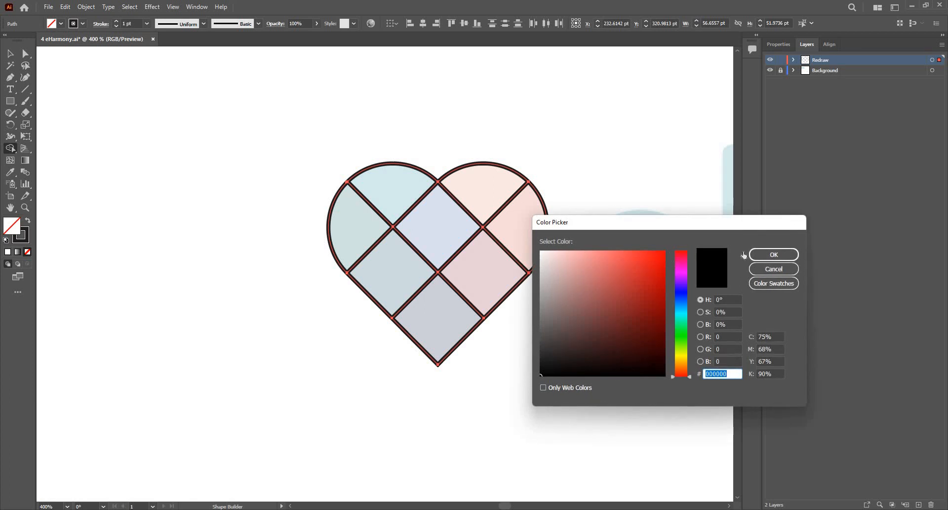
{"action": "left_click", "coordinate": [769, 256]}
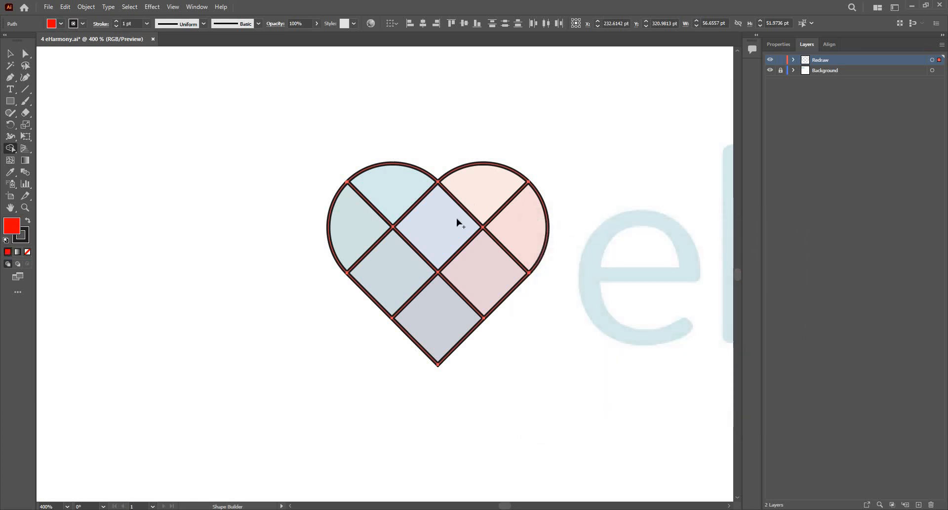
{"action": "left_click", "coordinate": [456, 218]}
{"action": "left_click", "coordinate": [526, 234]}
{"action": "left_click", "coordinate": [473, 284]}
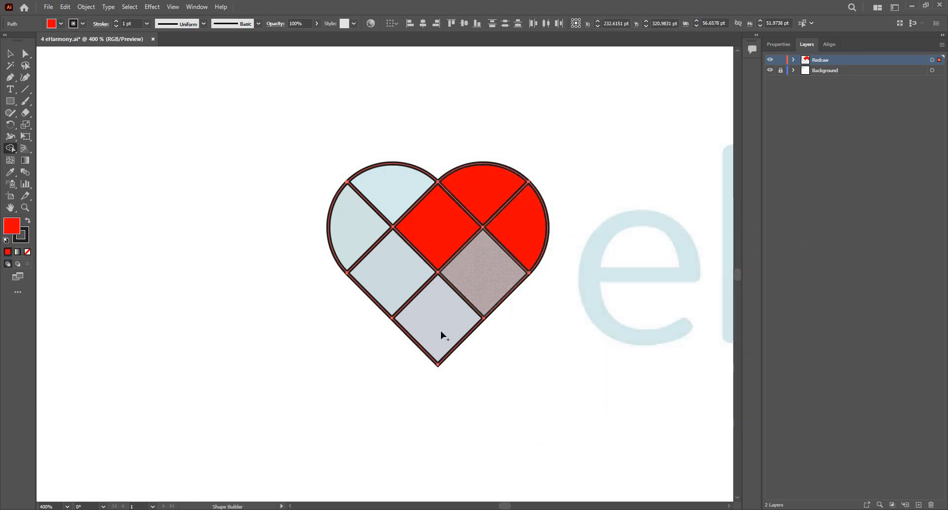
{"action": "left_click", "coordinate": [441, 330]}
{"action": "left_click", "coordinate": [390, 273]}
{"action": "left_click", "coordinate": [363, 230]}
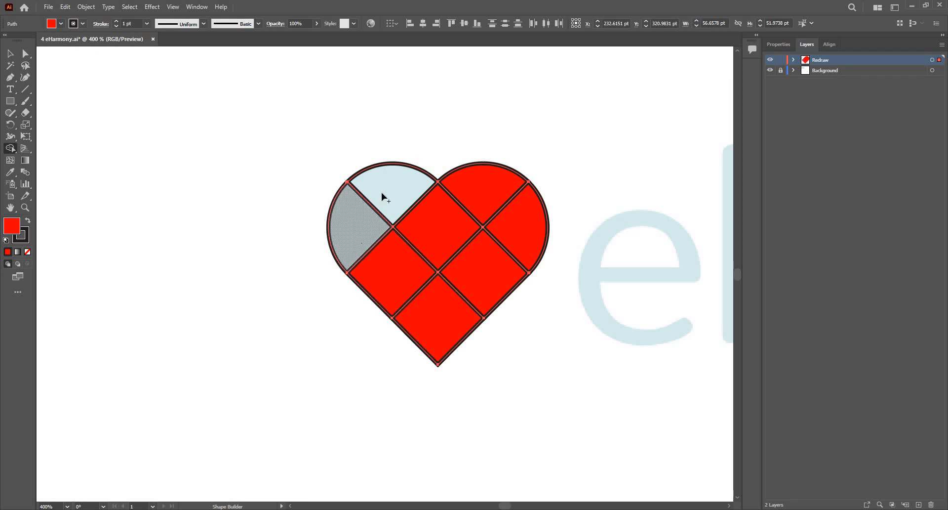
{"action": "left_click", "coordinate": [382, 192]}
{"action": "key", "text": "v"}
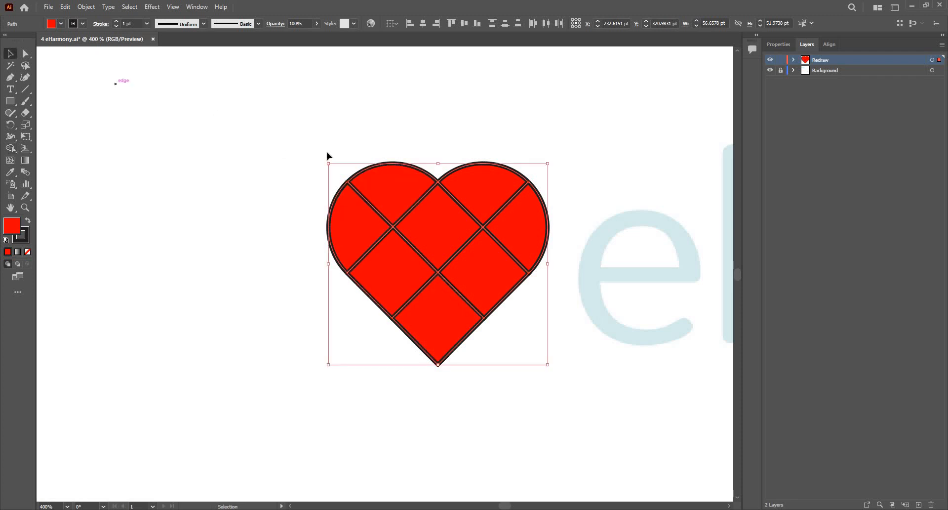
Select all the heart segments, remove their black stroke, and deselect them.
{"action": "left_click", "coordinate": [121, 81]}
{"action": "left_click_drag", "start_coordinate": [280, 108], "coordinate": [598, 378]}
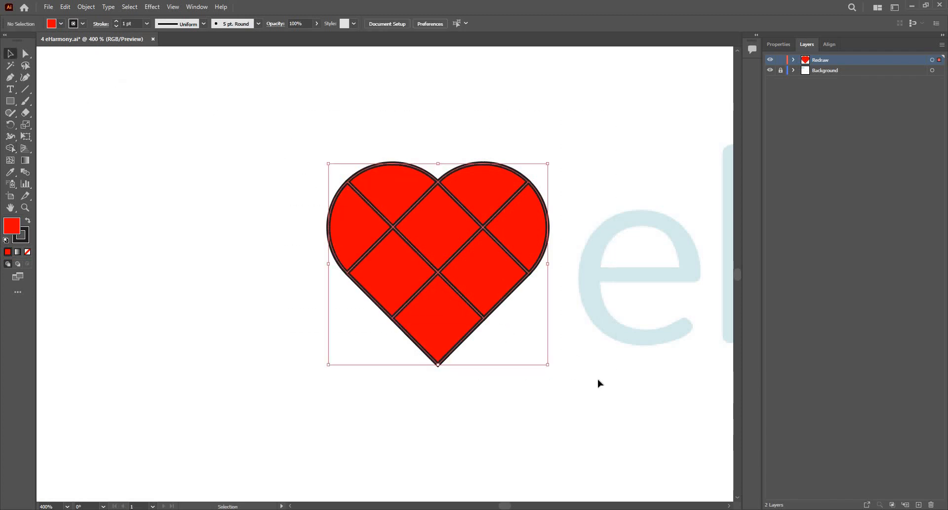
{"action": "key", "text": "ctrl+1"}
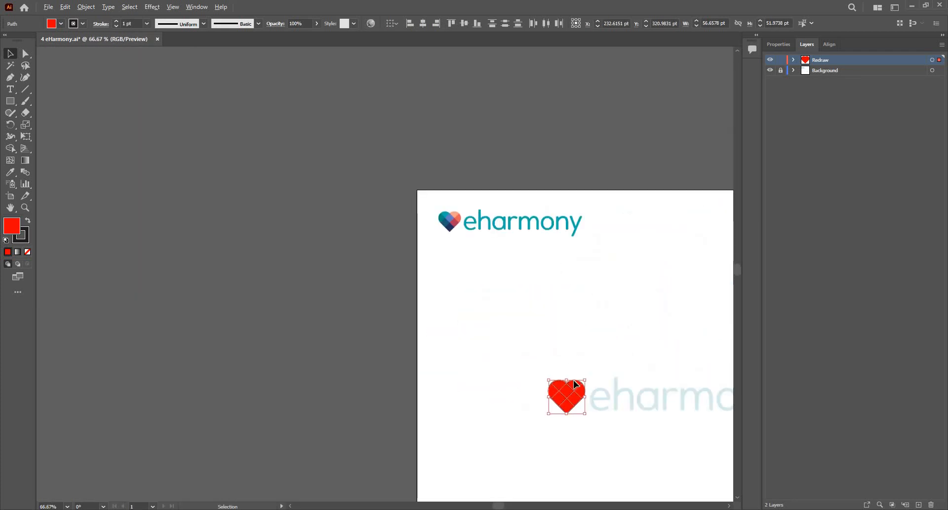
{"action": "left_click_drag", "start_coordinate": [104, 343], "coordinate": [29, 244]}
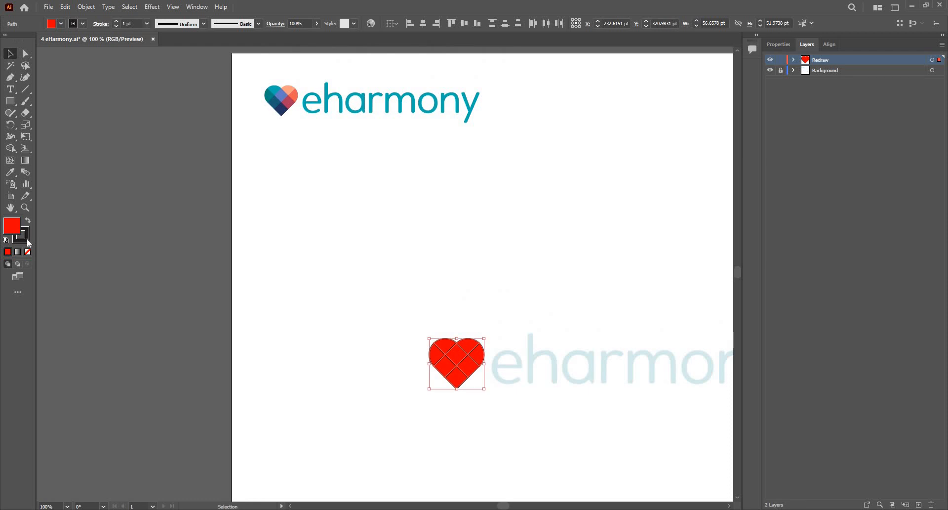
{"action": "left_click", "coordinate": [25, 239]}
{"action": "key", "text": "slash"}
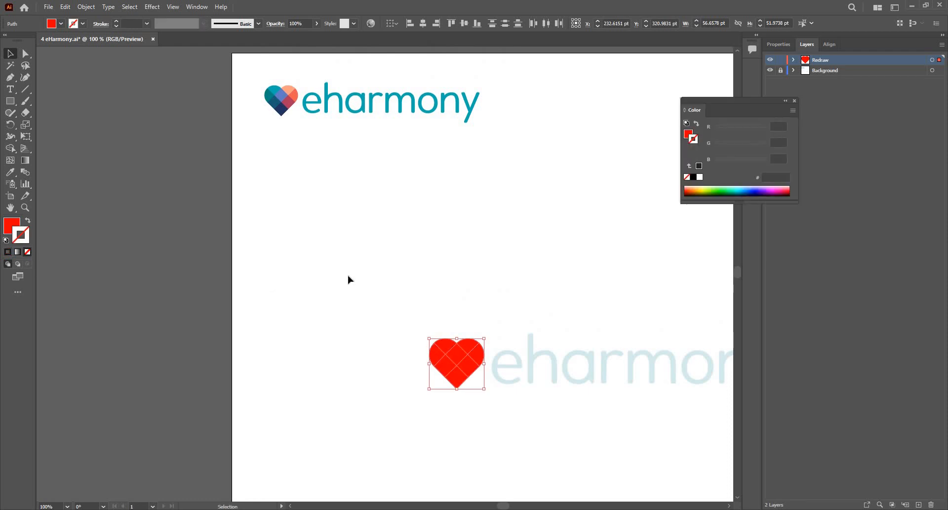
{"action": "left_click", "coordinate": [410, 328]}
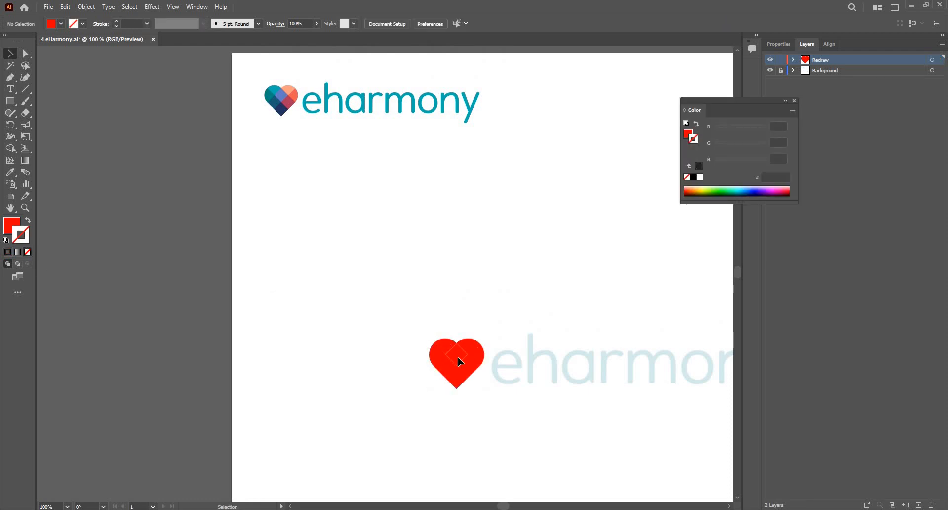
Fill the central diamond below the notch with the blue sampled from the original logo, and deselect it.
{"action": "left_click", "coordinate": [459, 361]}
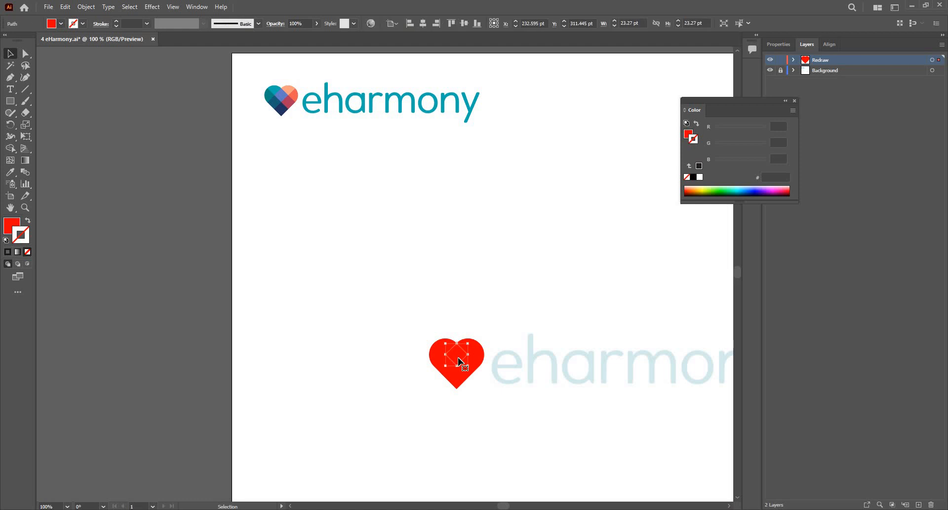
{"action": "key", "text": "i"}
{"action": "left_click", "coordinate": [286, 94]}
{"action": "key", "text": "v"}
{"action": "key", "text": "ctrl+shift+a"}
Fill the heart's upper-right curved segment with the peach sampled from the original logo, and deselect it.
{"action": "left_click", "coordinate": [473, 347]}
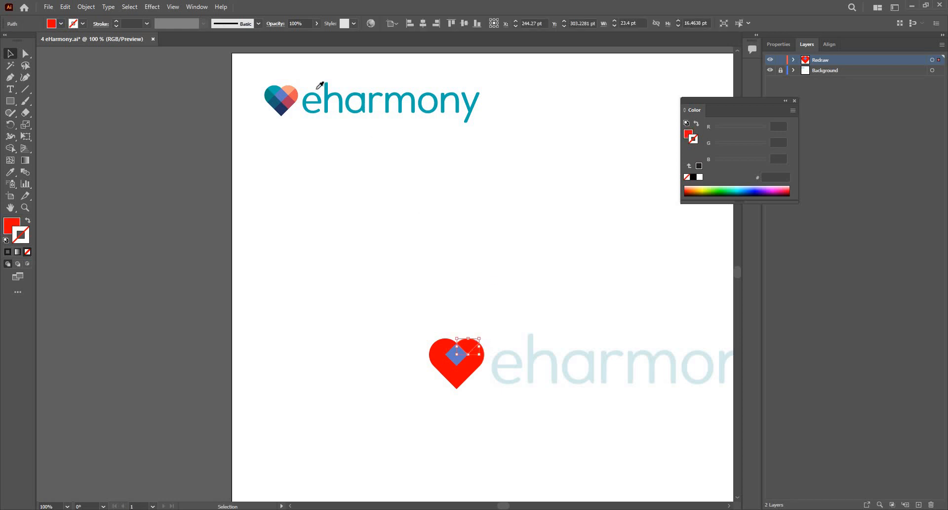
{"action": "key", "text": "i"}
{"action": "left_click", "coordinate": [292, 86]}
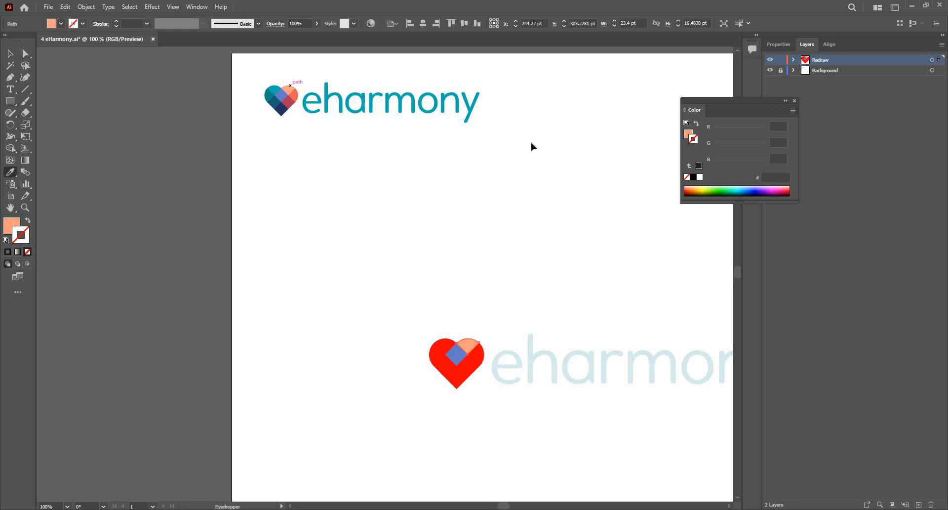
{"action": "key", "text": "v"}
{"action": "key", "text": "ctrl+shift+a"}
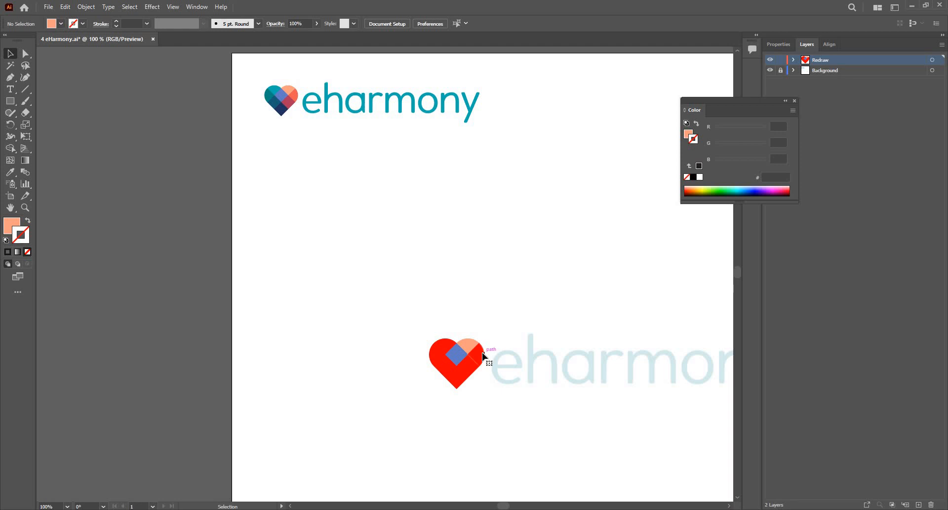
Fill the heart's outer right curved segment with the coral sampled from the original logo, and deselect it.
{"action": "left_click", "coordinate": [482, 356]}
{"action": "key", "text": "i"}
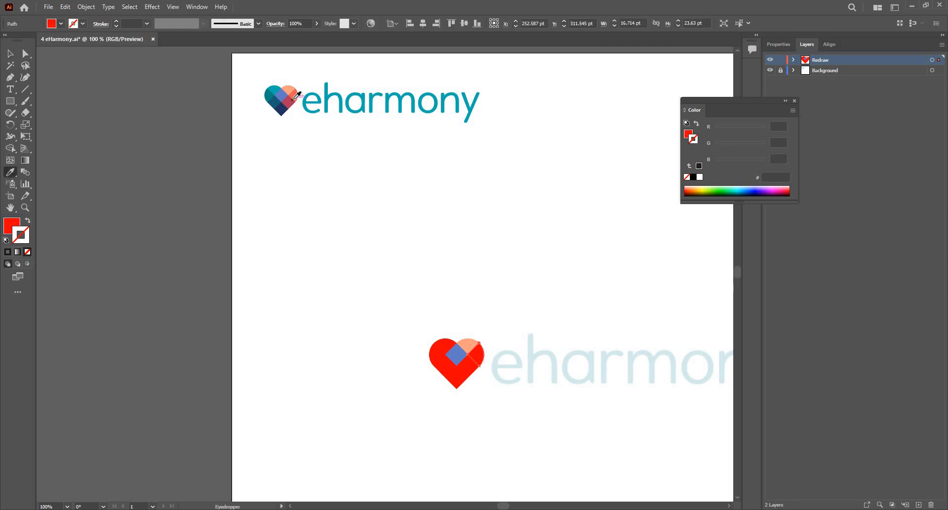
{"action": "left_click", "coordinate": [295, 97]}
{"action": "left_click", "coordinate": [298, 95]}
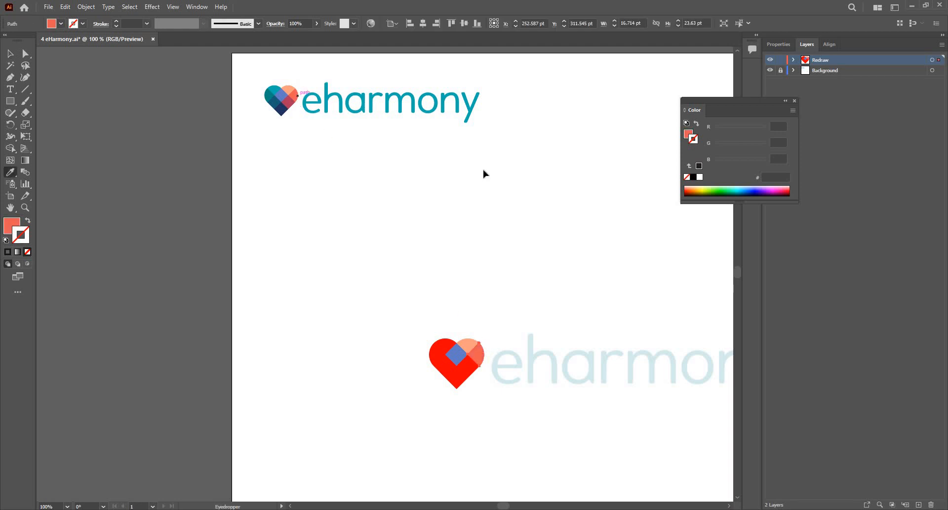
{"action": "key", "text": "v"}
{"action": "key", "text": "ctrl+shift+a"}
Fill the heart's lower-right diamond with the crimson sampled from the original logo, and deselect it.
{"action": "left_click", "coordinate": [472, 371]}
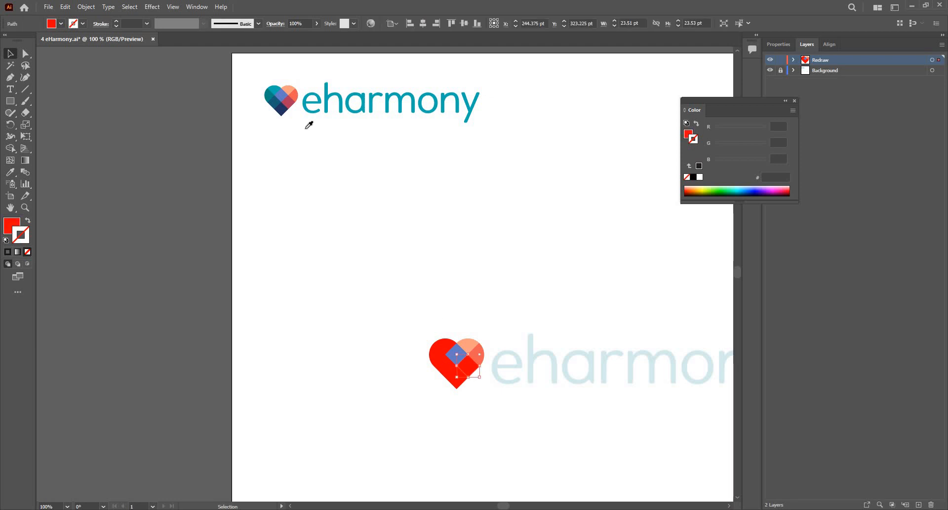
{"action": "key", "text": "i"}
{"action": "left_click", "coordinate": [292, 103]}
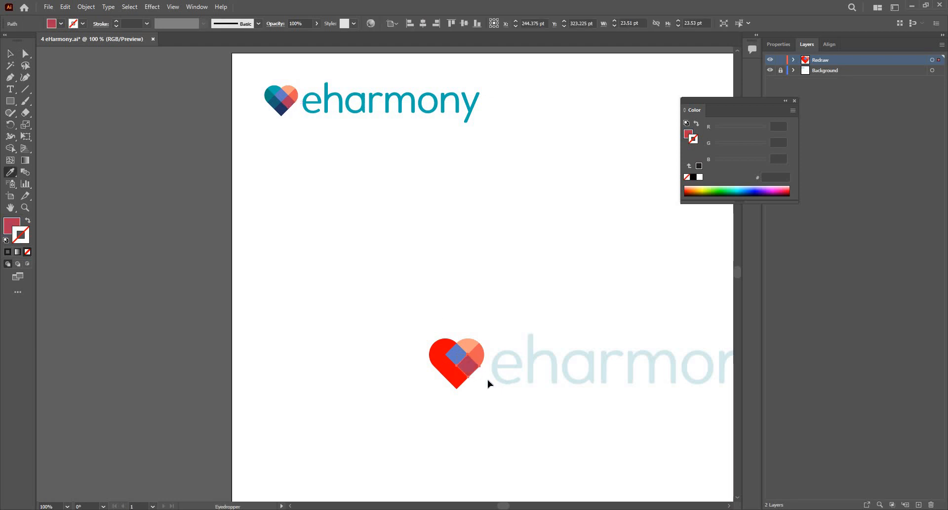
{"action": "key", "text": "v"}
{"action": "key", "text": "ctrl+shift+a"}
Fill the diamond at the heart's bottom tip with the navy sampled from the original logo, and deselect it.
{"action": "left_click", "coordinate": [452, 377]}
{"action": "key", "text": "i"}
{"action": "left_click", "coordinate": [281, 112]}
{"action": "key", "text": "v"}
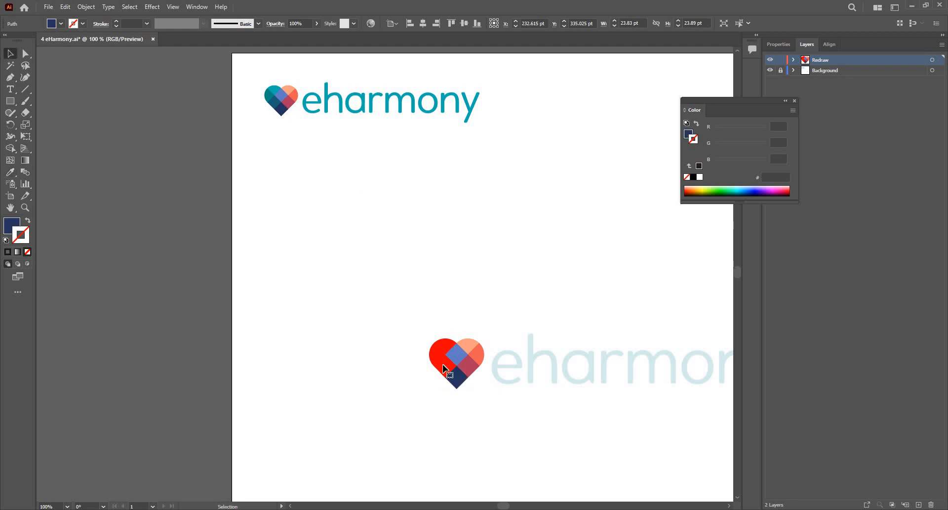
{"action": "key", "text": "ctrl+shift+a"}
Fill the heart's lower-left diamond with the dark teal-blue sampled from the original logo, and deselect it.
{"action": "left_click", "coordinate": [441, 359]}
{"action": "key", "text": "i"}
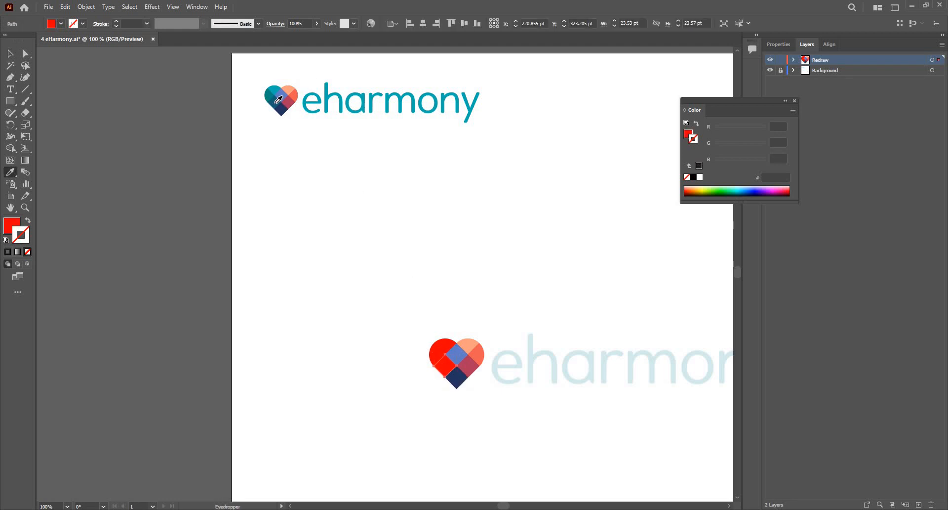
{"action": "key", "text": "v"}
{"action": "key", "text": "ctrl+shift+a"}
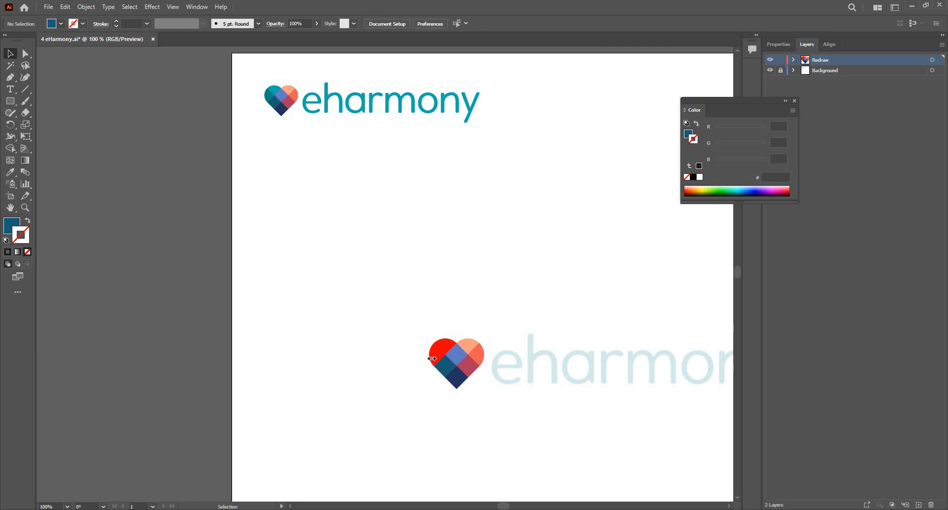
Fill the heart's outer left curved segment with the teal sampled from the original logo, and deselect it.
{"action": "left_click", "coordinate": [437, 352]}
{"action": "key", "text": "i"}
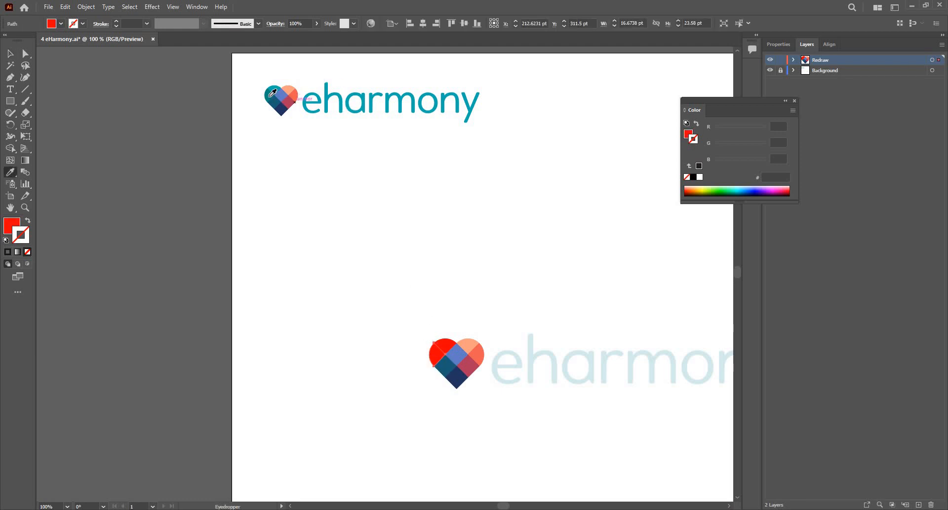
{"action": "left_click", "coordinate": [324, 99]}
{"action": "key", "text": "v"}
{"action": "key", "text": "ctrl+shift+a"}
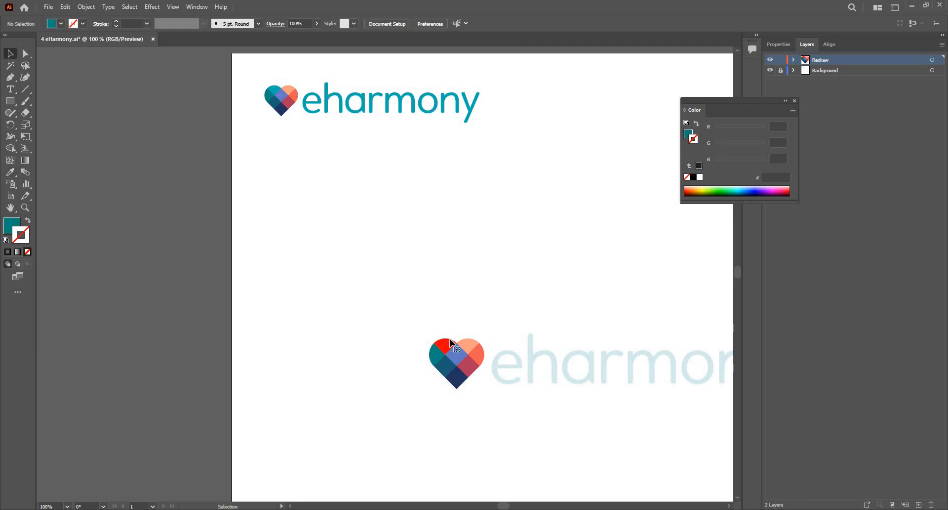
Fill the heart's upper-left curved segment with the bright teal sampled from the original logo, and deselect it.
{"action": "left_click", "coordinate": [450, 341]}
{"action": "key", "text": "i"}
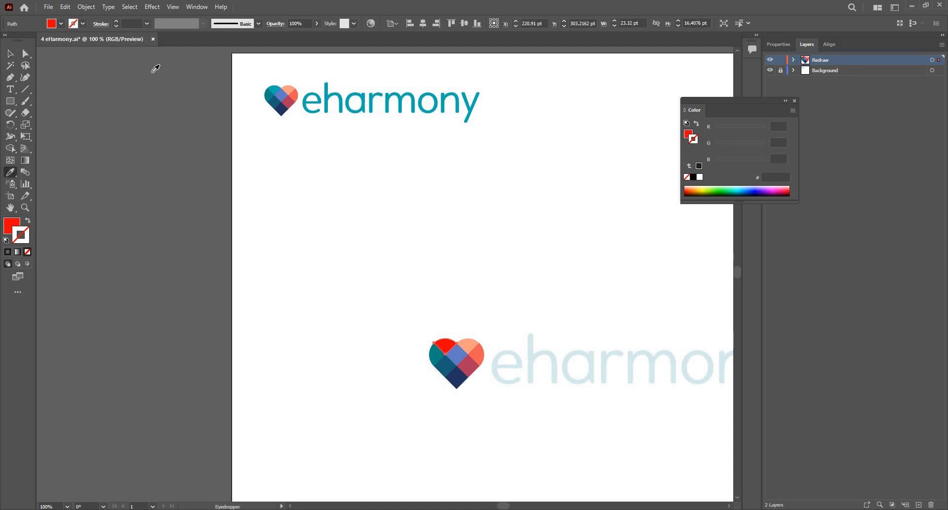
{"action": "key", "text": "v"}
{"action": "left_click", "coordinate": [522, 393]}
{"action": "scroll", "coordinate": [522, 393], "scroll_direction": "up", "scroll_amount": 1}
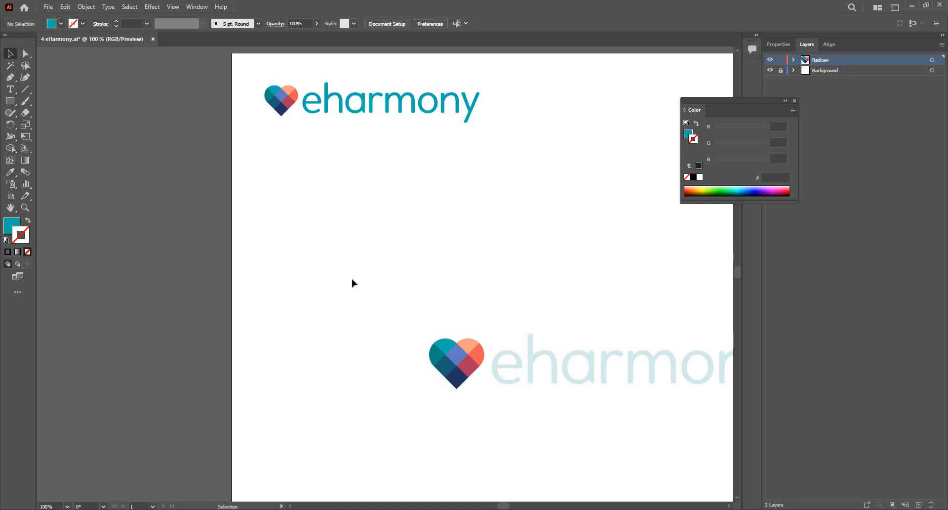
Move all eight heart segments off the faded template and group them.
{"action": "left_click_drag", "start_coordinate": [351, 279], "coordinate": [362, 153]}
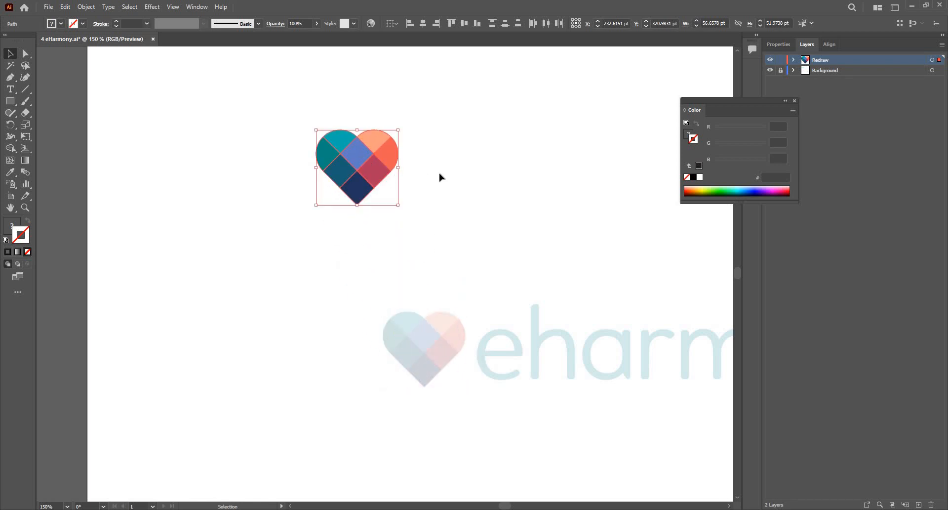
{"action": "key", "text": "ctrl+equal"}
{"action": "key", "text": "a"}
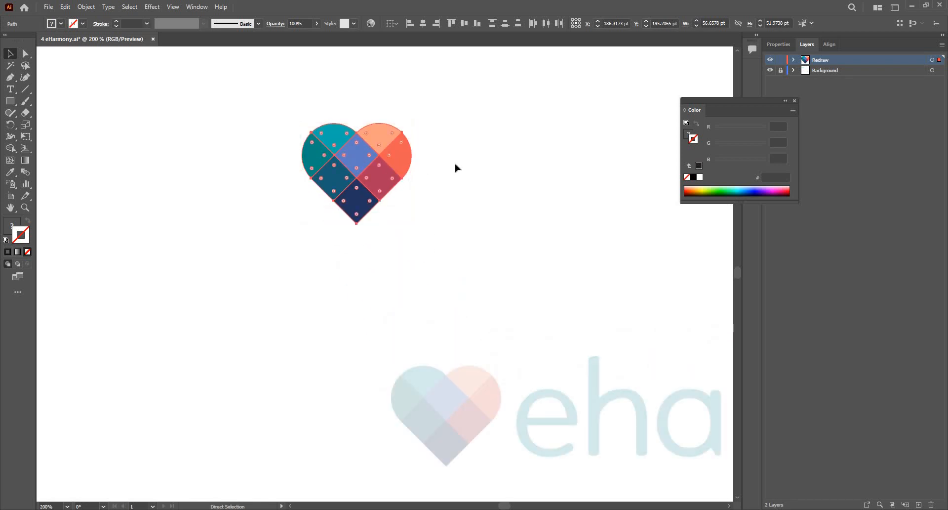
{"action": "key", "text": "ctrl+g"}
{"action": "left_click", "coordinate": [452, 194]}
Move the grouped heart to the blank area beside the original logo, clear of the faded template.
{"action": "scroll", "coordinate": [407, 173], "scroll_direction": "down", "scroll_amount": 2}
{"action": "left_click", "coordinate": [407, 177]}
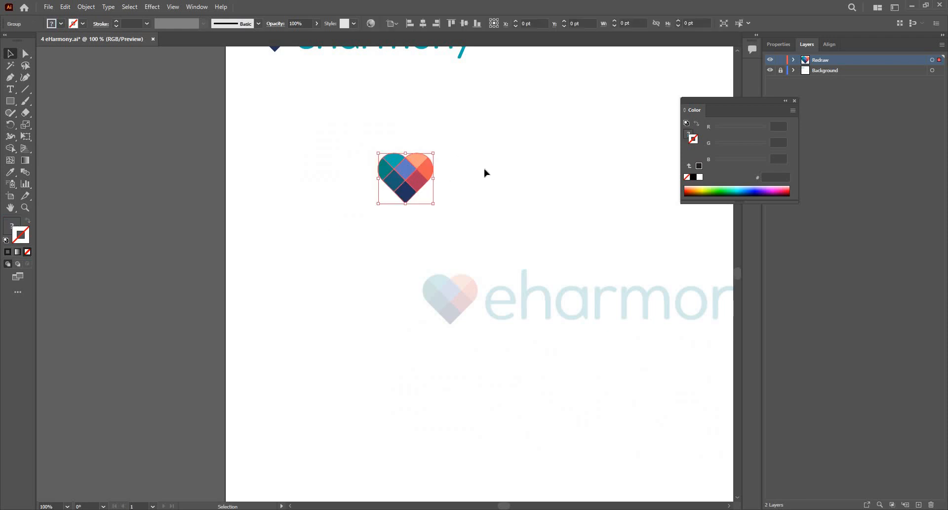
{"action": "left_click_drag", "start_coordinate": [407, 177], "coordinate": [502, 179]}
{"action": "left_click_drag", "start_coordinate": [523, 243], "coordinate": [422, 376]}
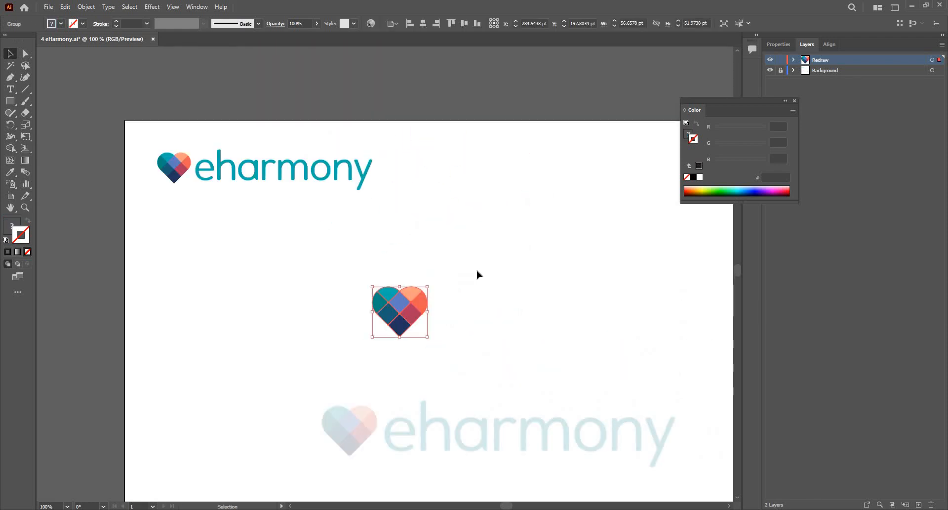
{"action": "left_click_drag", "start_coordinate": [412, 302], "coordinate": [555, 183]}
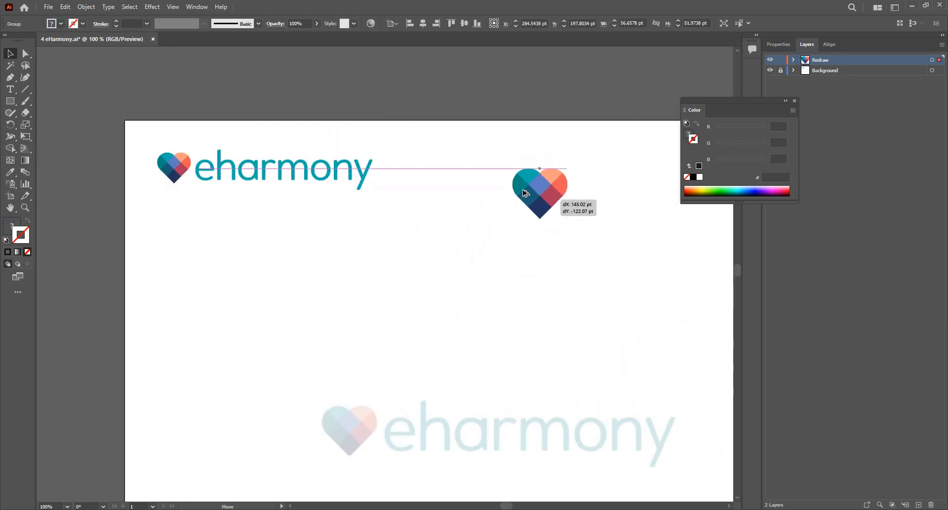
Examine the grouped heart's paths up close in outline view, and return to the colour preview.
{"action": "scroll", "coordinate": [543, 186], "scroll_direction": "up", "scroll_amount": 1}
{"action": "scroll", "coordinate": [542, 185], "scroll_direction": "up", "scroll_amount": 4}
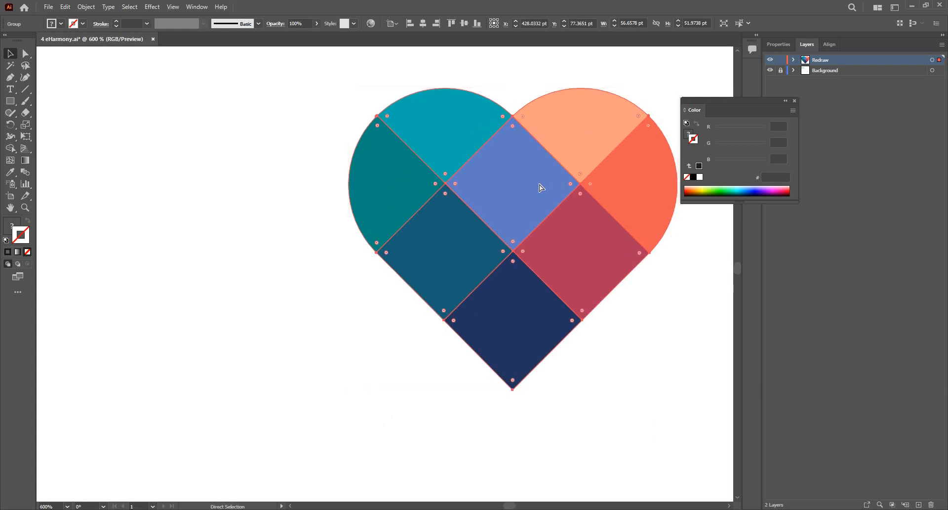
{"action": "key", "text": "ctrl+y"}
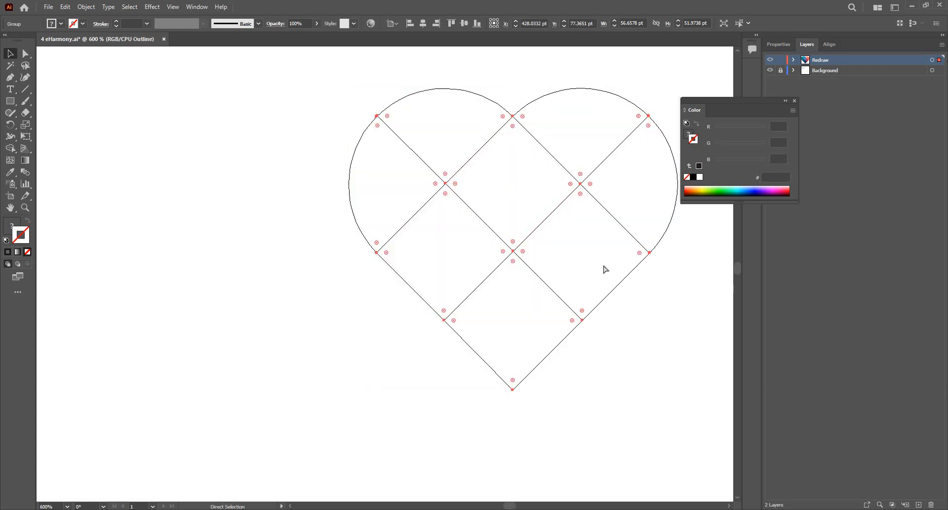
{"action": "key", "text": "ctrl+y"}
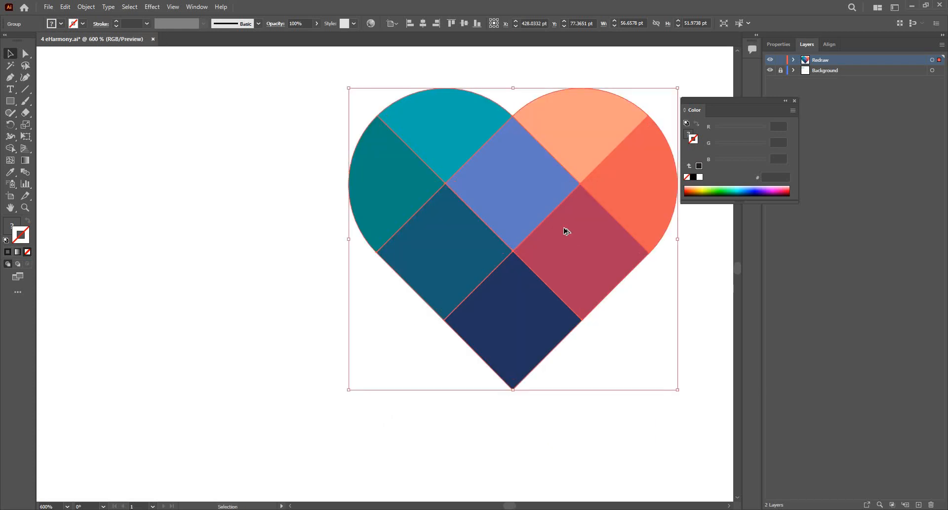
Draw an upright rectangle about 43.4 × 90.4 pt over the left half of the faded heart.
{"action": "scroll", "coordinate": [565, 229], "scroll_direction": "down", "scroll_amount": 8}
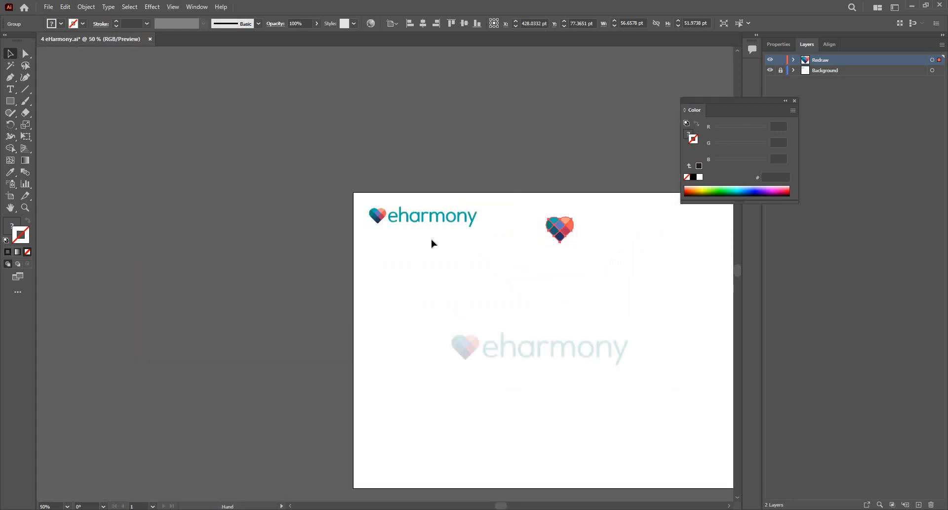
{"action": "scroll", "coordinate": [447, 277], "scroll_direction": "up", "scroll_amount": 4}
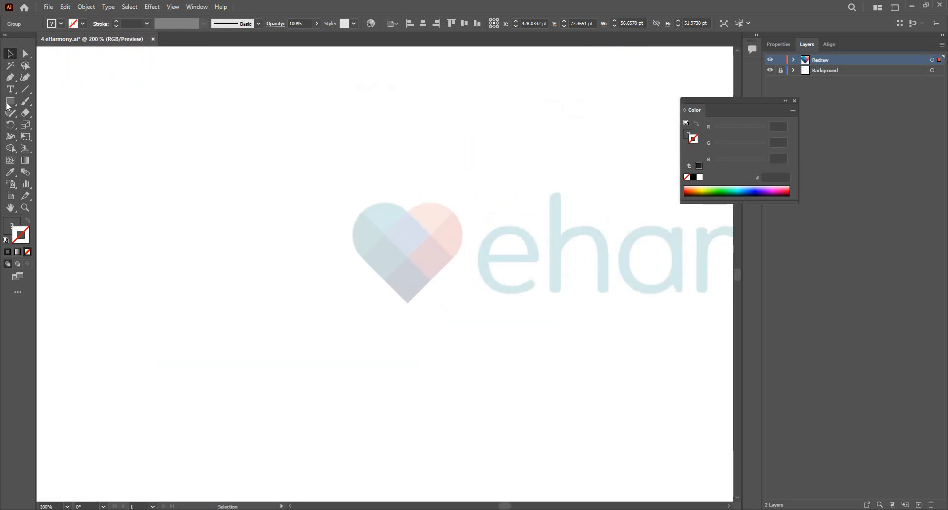
{"action": "key", "text": "m"}
{"action": "left_click_drag", "start_coordinate": [318, 177], "coordinate": [403, 352]}
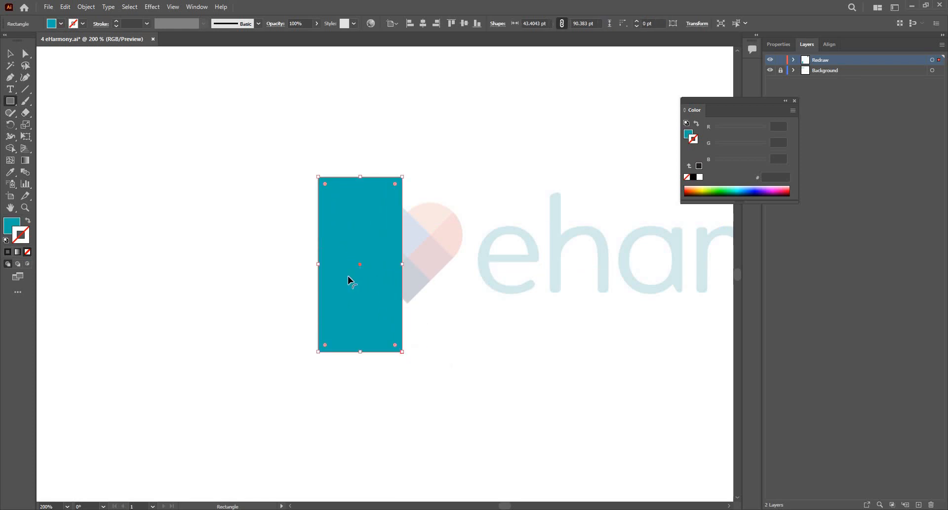
Give the rectangle no fill and a 1 pt black stroke, close the colour controls and deselect it.
{"action": "left_click", "coordinate": [28, 252]}
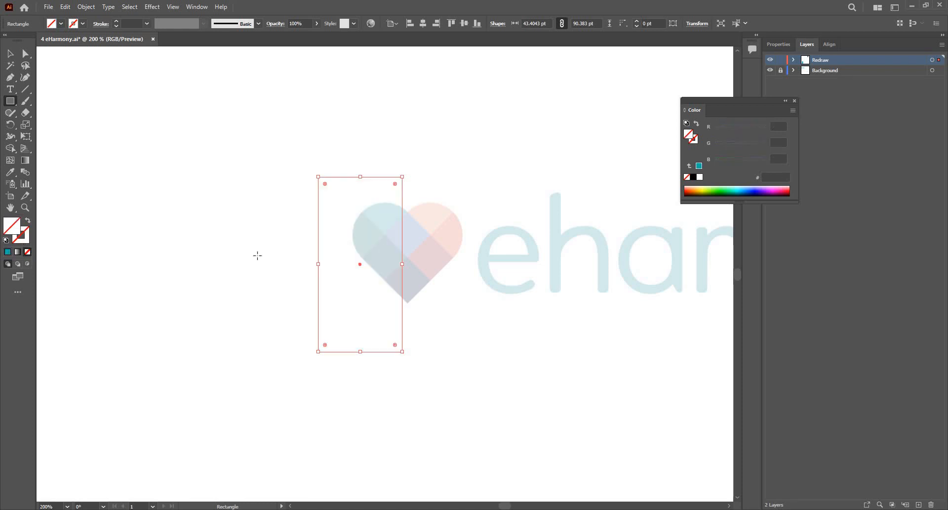
{"action": "left_click", "coordinate": [694, 177]}
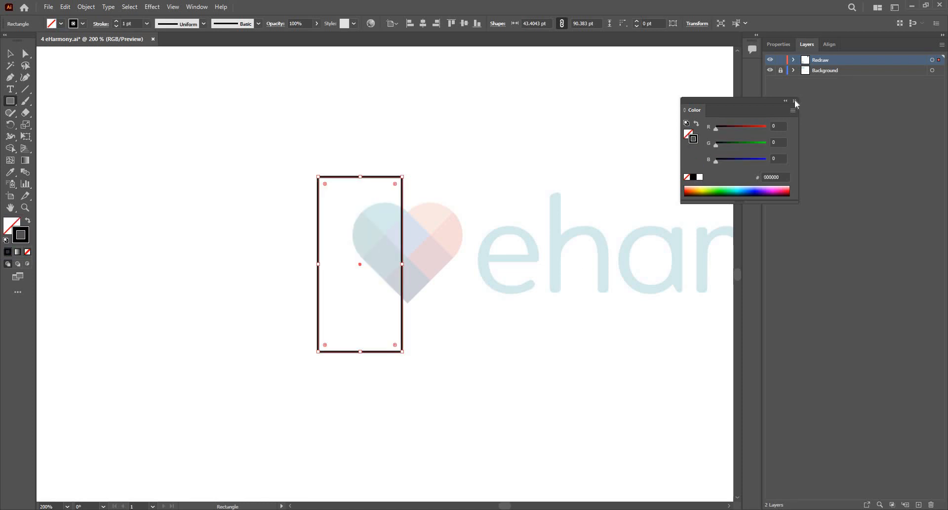
{"action": "left_click", "coordinate": [794, 101]}
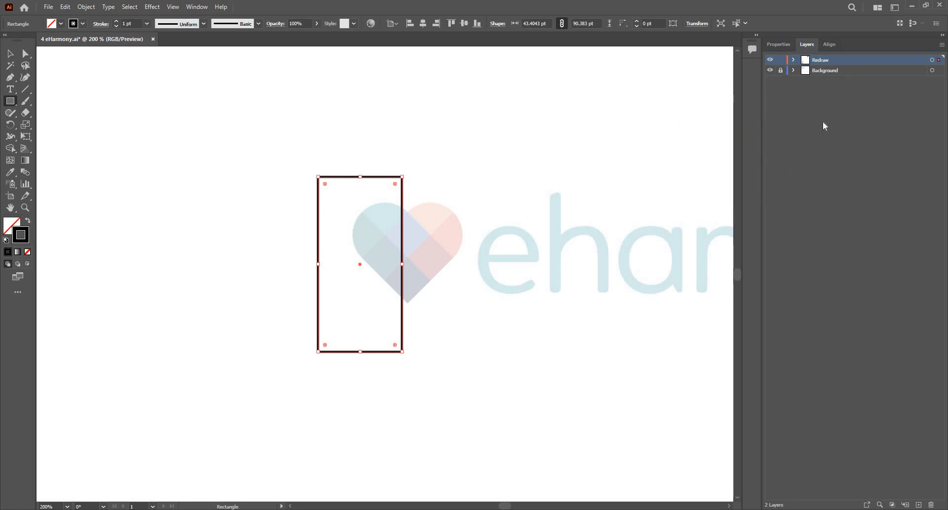
{"action": "left_click", "coordinate": [10, 54]}
{"action": "left_click", "coordinate": [413, 165]}
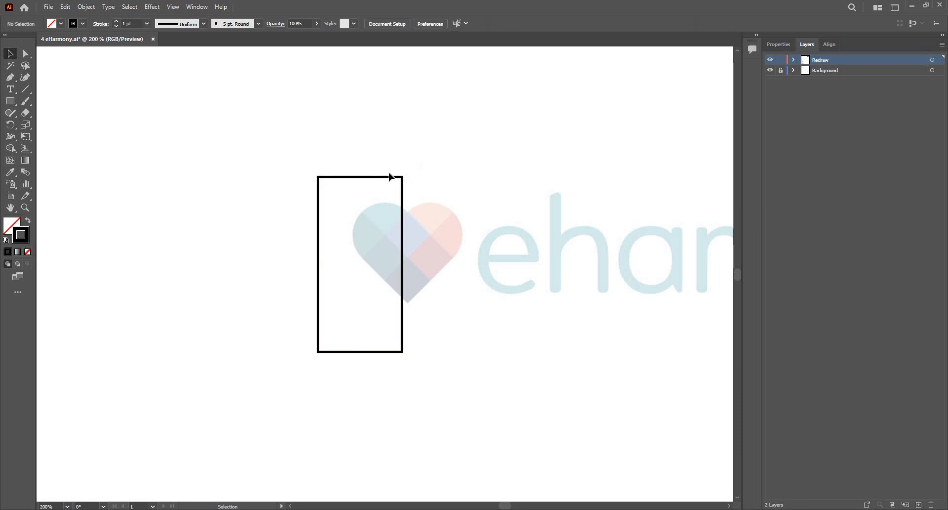
Rotate the rectangle 45° counterclockwise and fit its long sides to the faded heart's diagonal band, about 33.7 pt wide.
{"action": "left_click", "coordinate": [395, 177]}
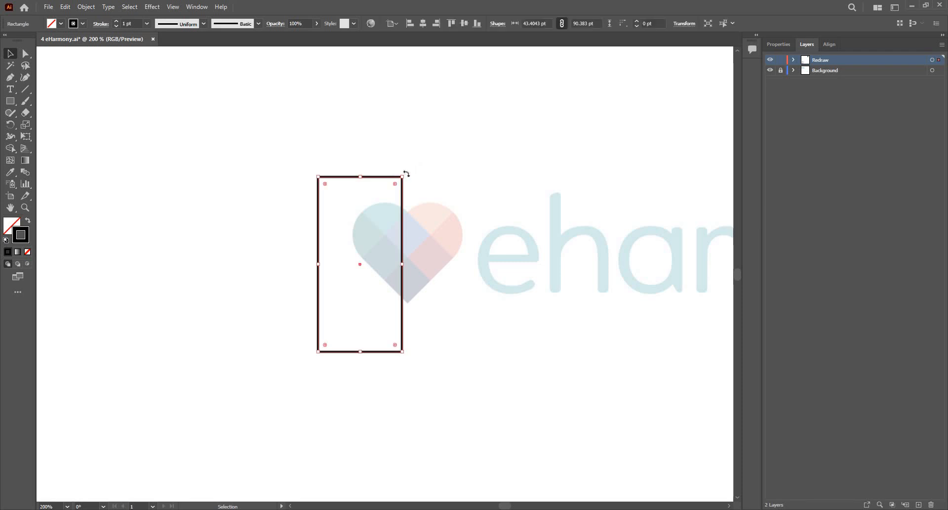
{"action": "left_click_drag", "start_coordinate": [407, 173], "coordinate": [365, 154]}
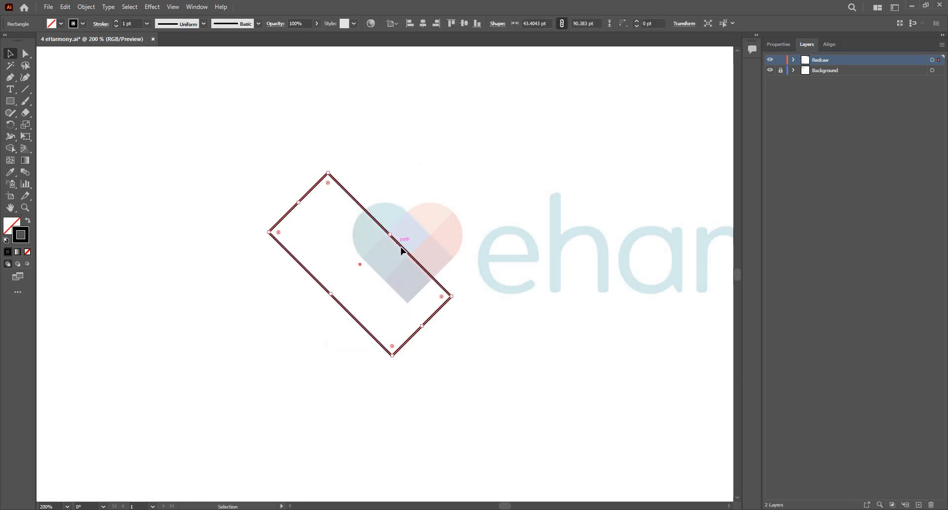
{"action": "left_click_drag", "start_coordinate": [421, 236], "coordinate": [400, 249]}
{"action": "scroll", "coordinate": [400, 249], "scroll_direction": "up", "scroll_amount": 2}
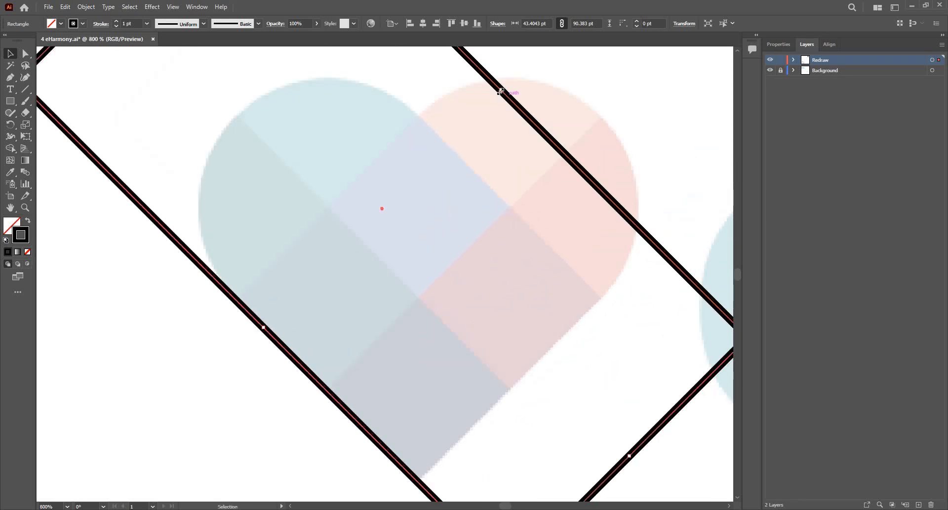
{"action": "left_click_drag", "start_coordinate": [457, 142], "coordinate": [413, 117]}
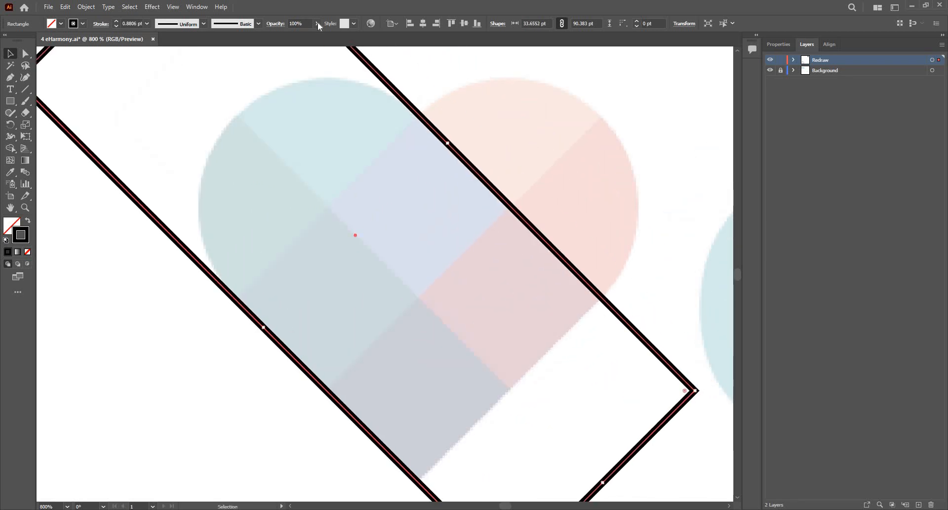
Align the rectangle's stroke to the inside and set its opacity to about 45%.
{"action": "left_click", "coordinate": [317, 23]}
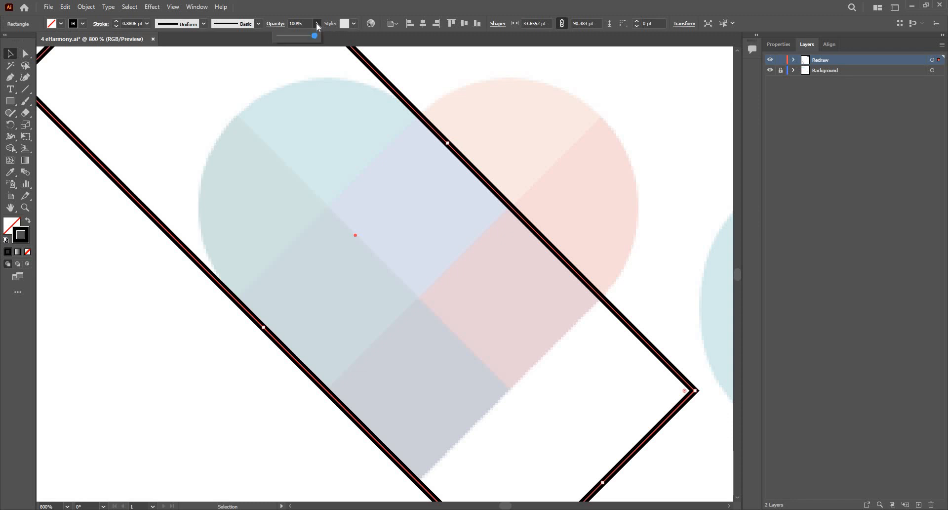
{"action": "left_click", "coordinate": [102, 25]}
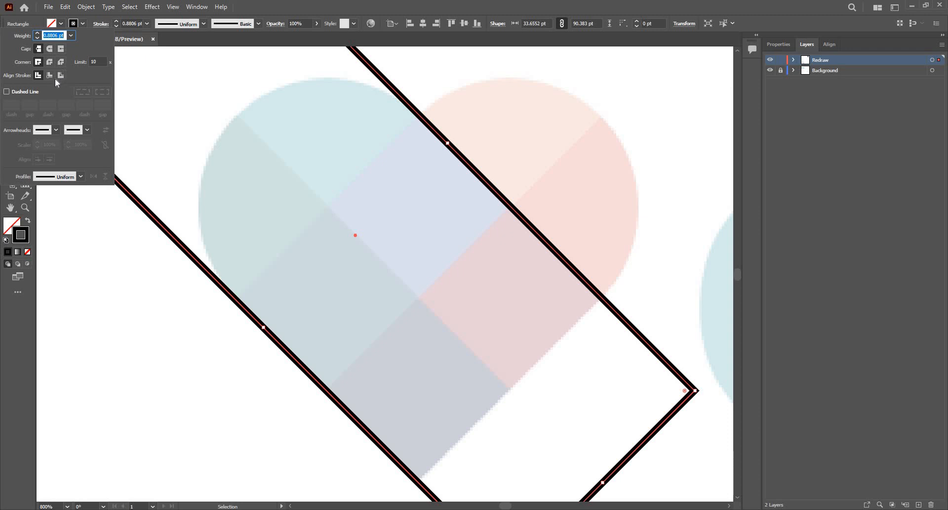
{"action": "left_click", "coordinate": [52, 78]}
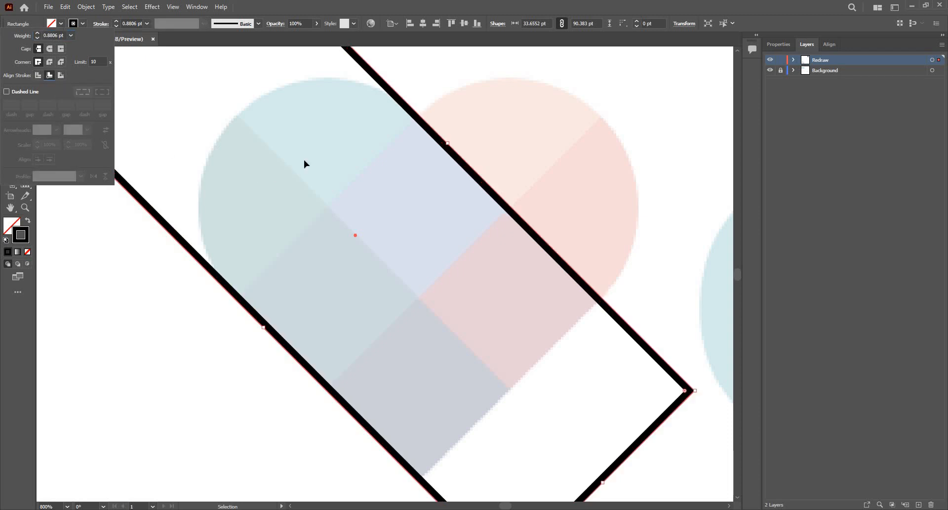
{"action": "scroll", "coordinate": [432, 138], "scroll_direction": "up", "scroll_amount": 1}
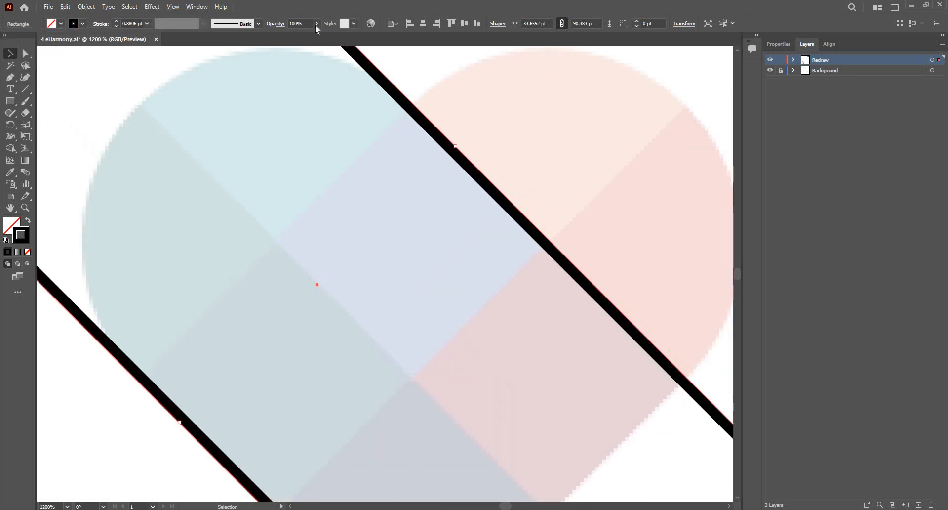
{"action": "left_click", "coordinate": [316, 25]}
{"action": "left_click_drag", "start_coordinate": [316, 36], "coordinate": [295, 36]}
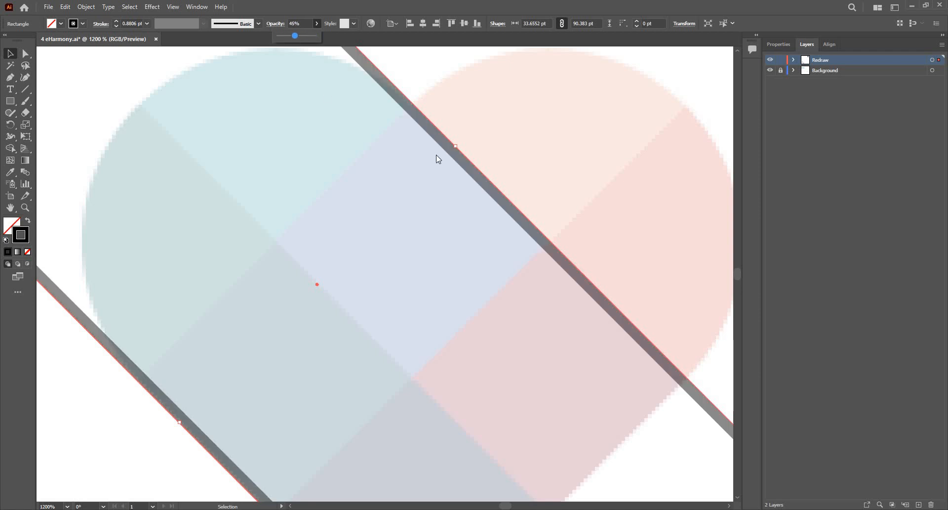
Fine-tune both long sides of the rectangle to the template's diagonal edges, making it about 33.45 pt wide.
{"action": "scroll", "coordinate": [437, 158], "scroll_direction": "up", "scroll_amount": 2}
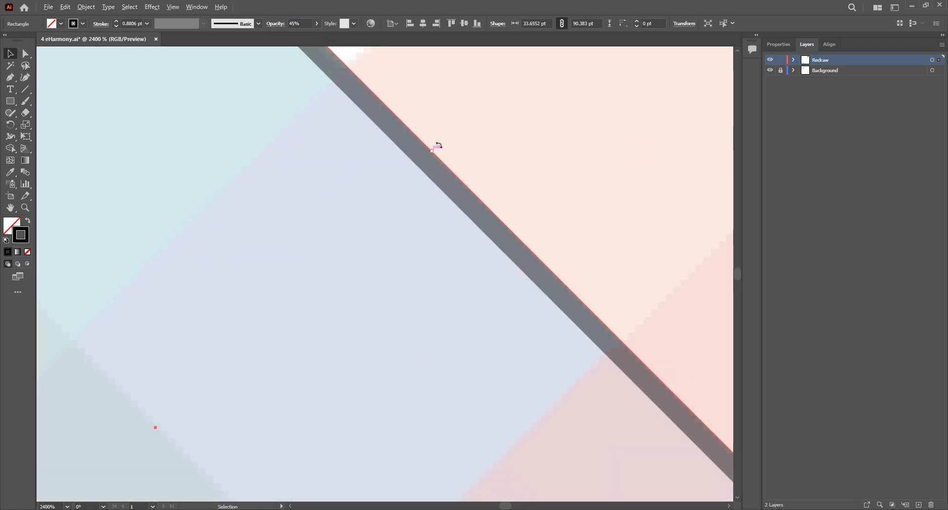
{"action": "scroll", "coordinate": [439, 145], "scroll_direction": "up", "scroll_amount": 1}
{"action": "left_click_drag", "start_coordinate": [442, 148], "coordinate": [509, 124]}
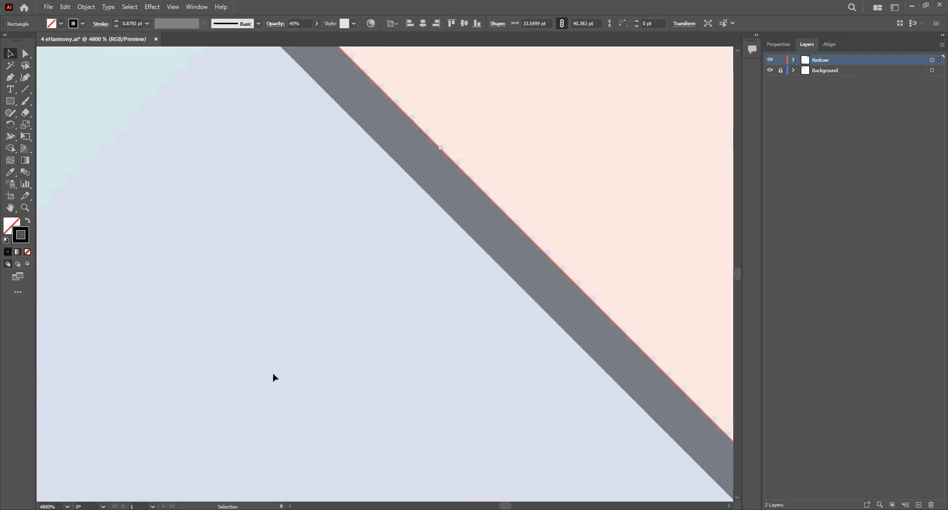
{"action": "scroll", "coordinate": [272, 373], "scroll_direction": "down", "scroll_amount": 2}
{"action": "scroll", "coordinate": [229, 289], "scroll_direction": "up", "scroll_amount": 4}
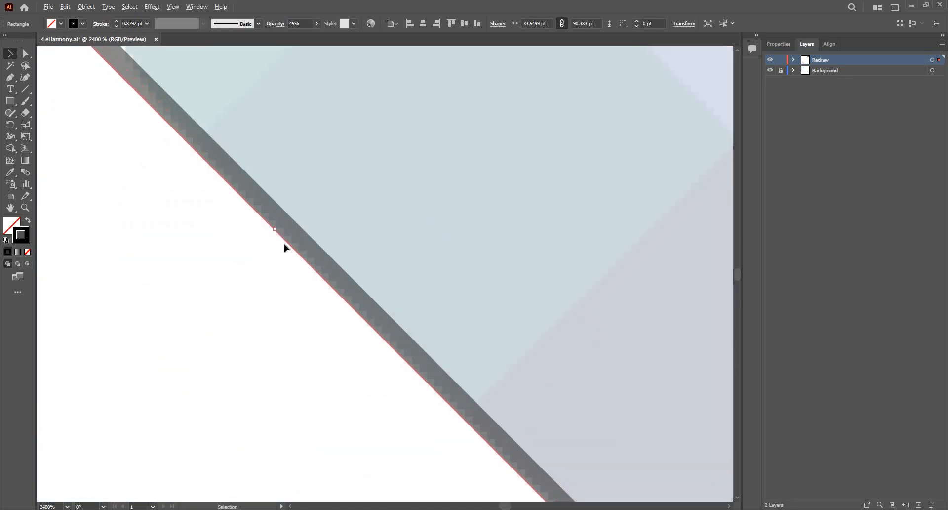
{"action": "left_click_drag", "start_coordinate": [305, 247], "coordinate": [309, 295]}
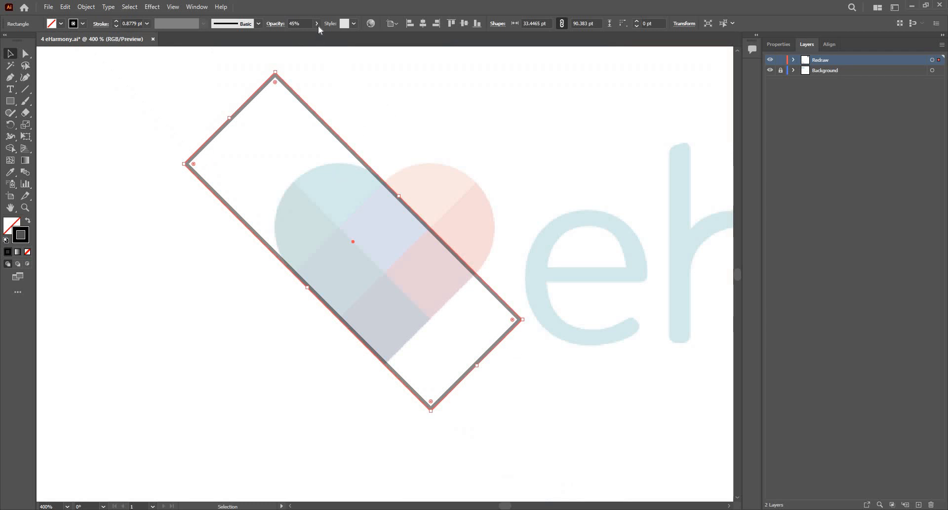
Set the rectangle's opacity to 100% and deselect it.
{"action": "key", "text": "ctrl+z"}
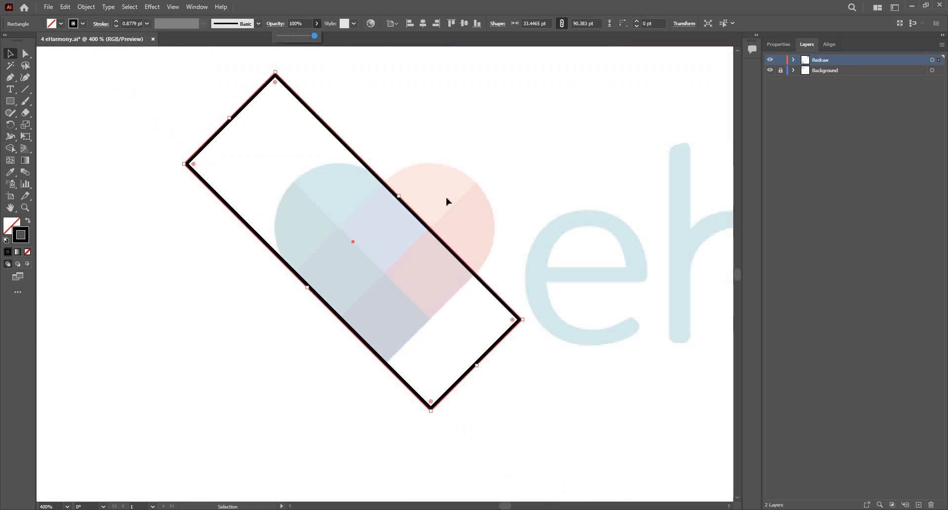
{"action": "left_click", "coordinate": [446, 197]}
{"action": "scroll", "coordinate": [447, 197], "scroll_direction": "down", "scroll_amount": 2}
{"action": "scroll", "coordinate": [45, 96], "scroll_direction": "up", "scroll_amount": 1}
{"action": "key", "text": "backslash"}
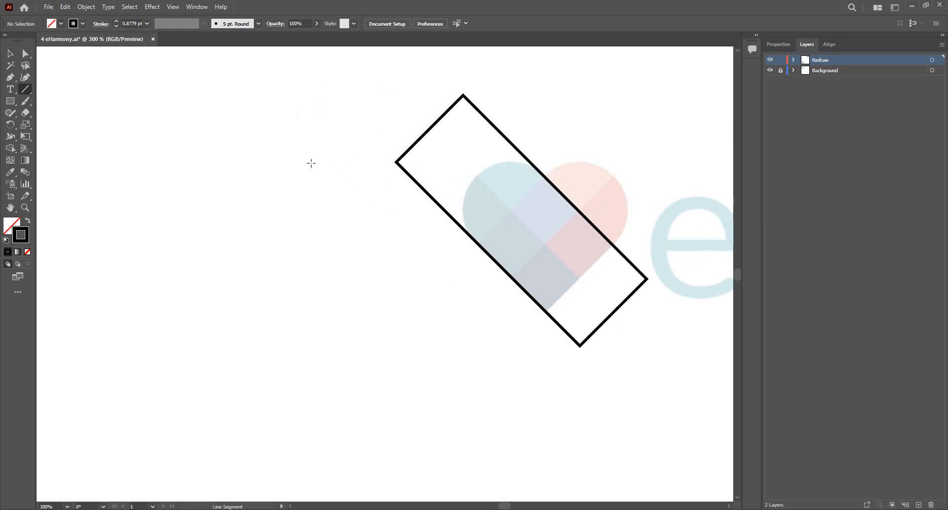
{"action": "left_click_drag", "start_coordinate": [316, 119], "coordinate": [308, 429]}
{"action": "key", "text": "v"}
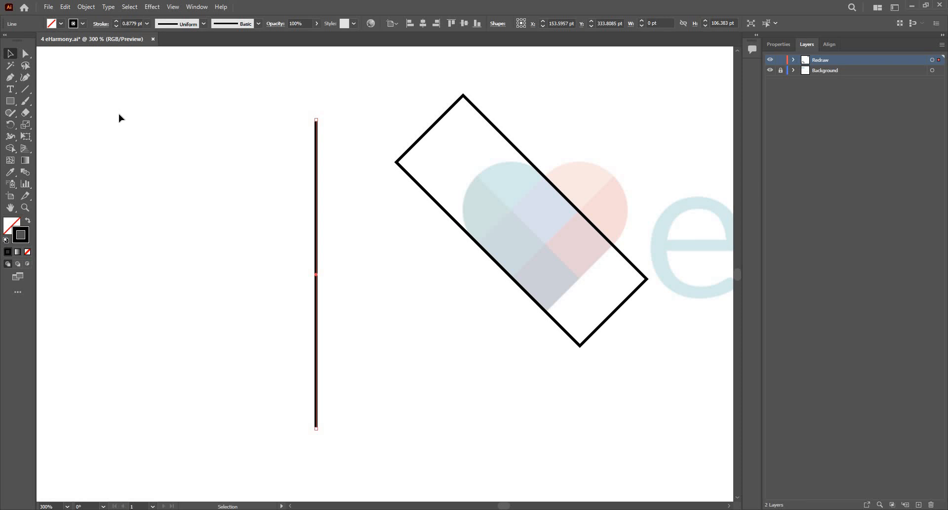
{"action": "key", "text": "Delete"}
Draw a 45° line about 70.4 pt wide and high lengthwise through the rectangle, along the faded heart's central diagonal division.
{"action": "key", "text": "backslash"}
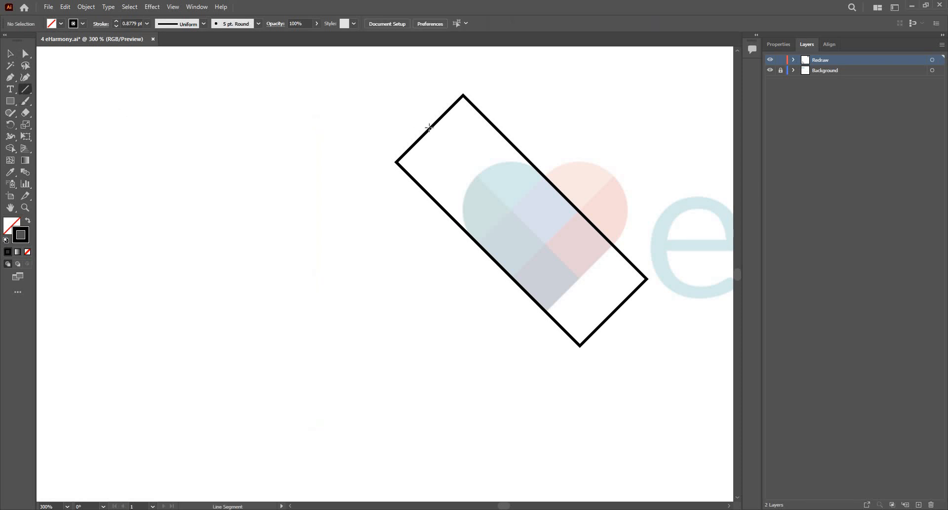
{"action": "mouse_move", "coordinate": [425, 120]}
{"action": "left_mouse_down"}
{"action": "mouse_move", "coordinate": [617, 312]}
{"action": "mouse_move", "coordinate": [587, 260]}
{"action": "left_mouse_up"}
{"action": "scroll", "coordinate": [586, 260], "scroll_direction": "up", "scroll_amount": 3}
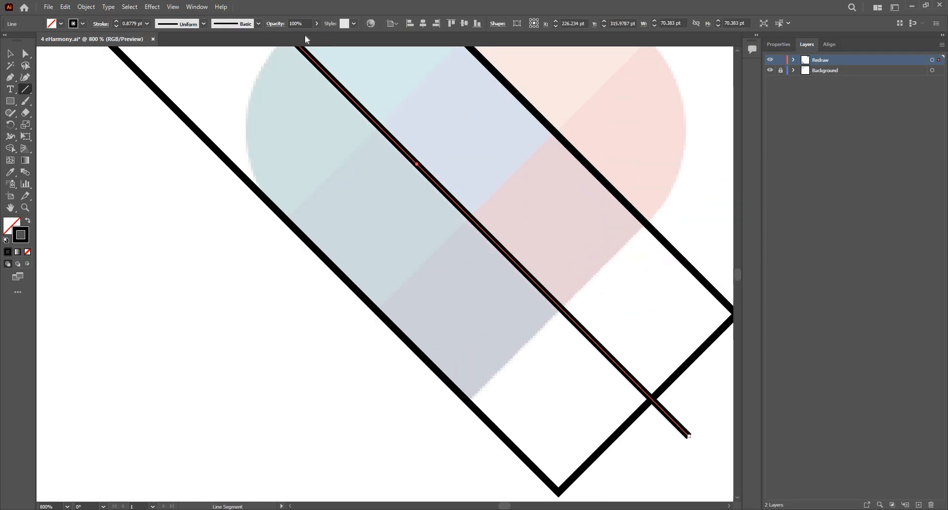
Reduce the lengthwise line's opacity to 38% and shift it slightly onto the template's central diagonal edge.
{"action": "left_click_drag", "start_coordinate": [295, 37], "coordinate": [292, 36]}
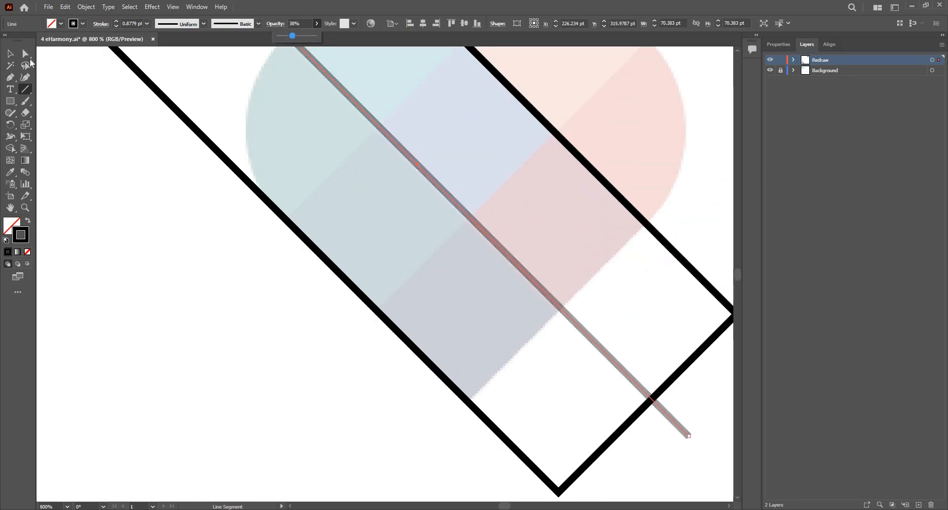
{"action": "scroll", "coordinate": [421, 160], "scroll_direction": "up", "scroll_amount": 4}
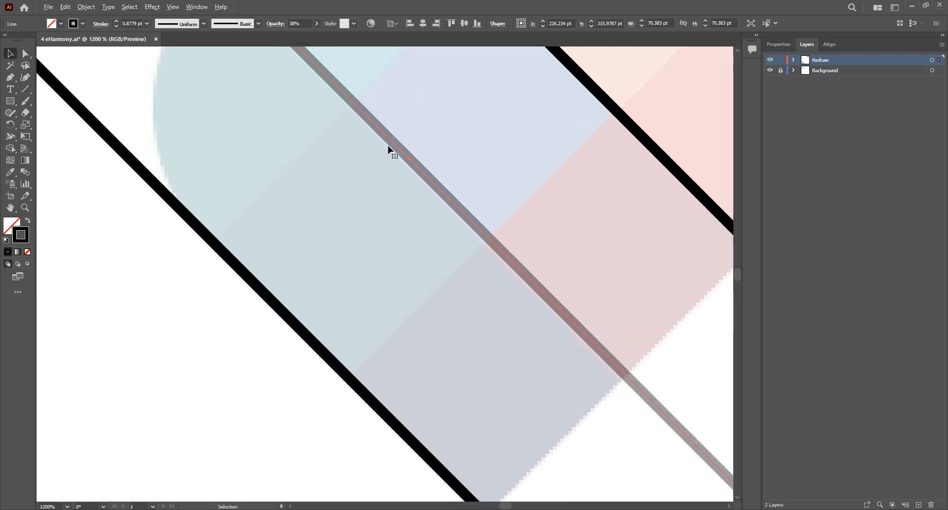
{"action": "left_click_drag", "start_coordinate": [384, 151], "coordinate": [390, 161]}
Restore the lengthwise line's opacity to 100% and deselect it.
{"action": "scroll", "coordinate": [542, 173], "scroll_direction": "down", "scroll_amount": 2}
{"action": "scroll", "coordinate": [474, 209], "scroll_direction": "down", "scroll_amount": 5}
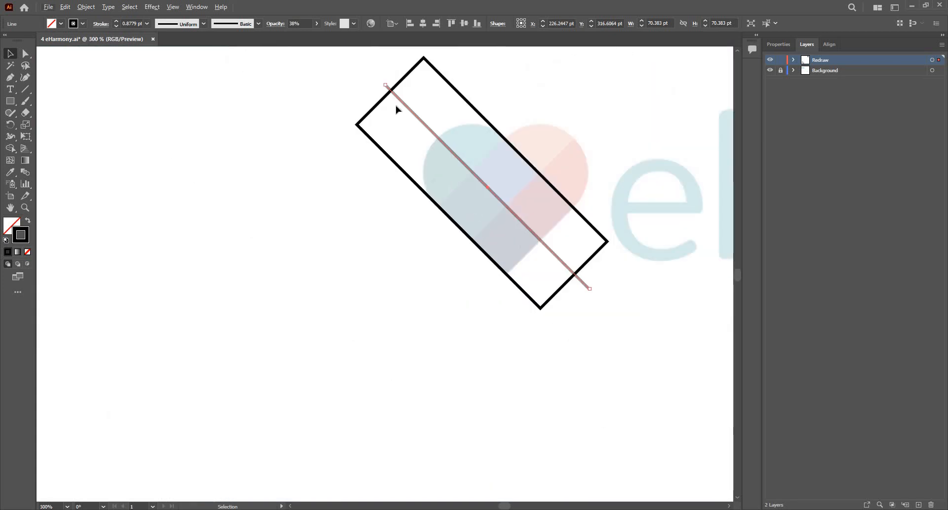
{"action": "left_click", "coordinate": [317, 24]}
{"action": "left_click", "coordinate": [340, 113]}
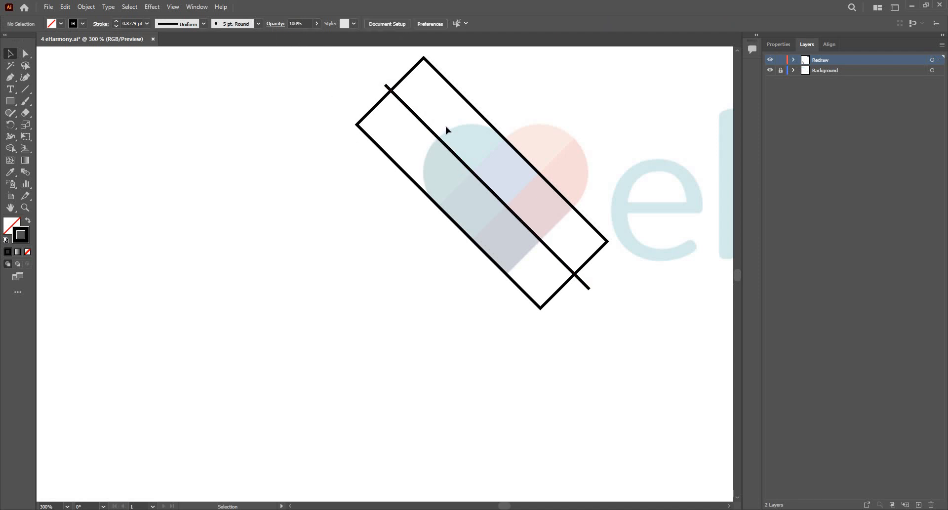
Fully round the two corners at the rectangle's upper-left end into a semicircle.
{"action": "scroll", "coordinate": [444, 122], "scroll_direction": "up", "scroll_amount": 1}
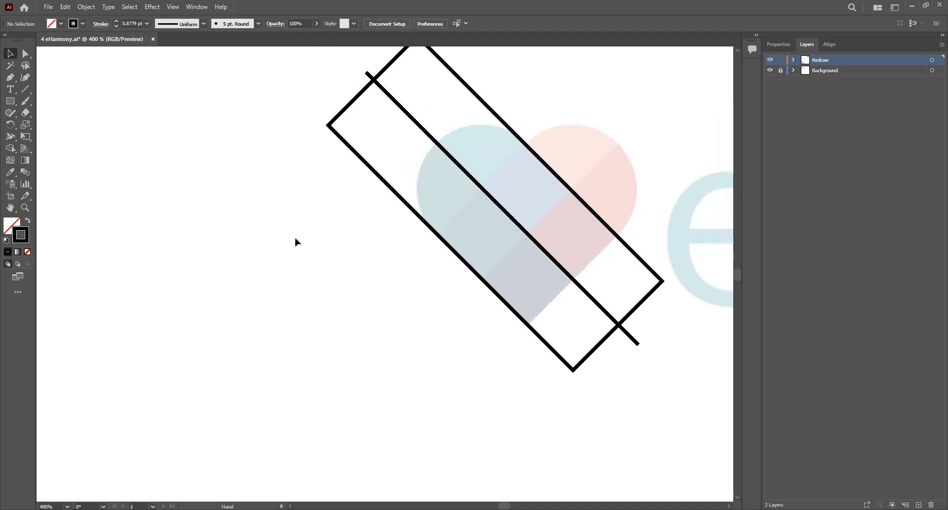
{"action": "scroll", "coordinate": [345, 185], "scroll_direction": "up", "scroll_amount": 3}
{"action": "left_click", "coordinate": [336, 196]}
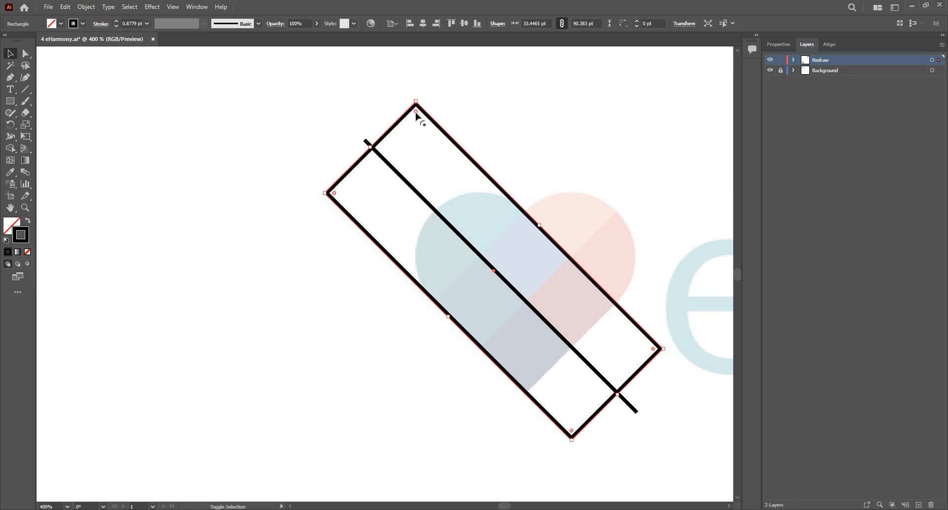
{"action": "left_click_drag", "start_coordinate": [416, 111], "coordinate": [453, 279]}
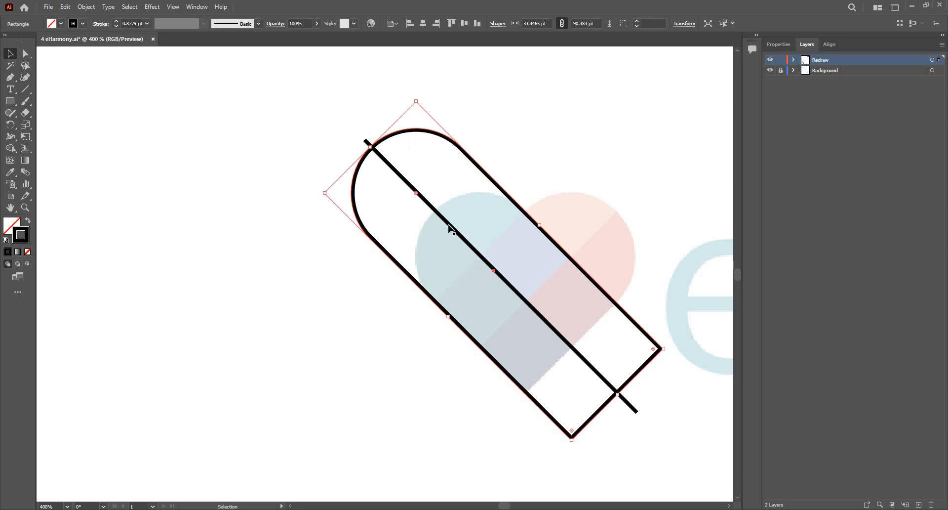
Move the rounded rectangle and its line together diagonally until the rounded end fits the faded heart's left lobe.
{"action": "left_click", "coordinate": [425, 200]}
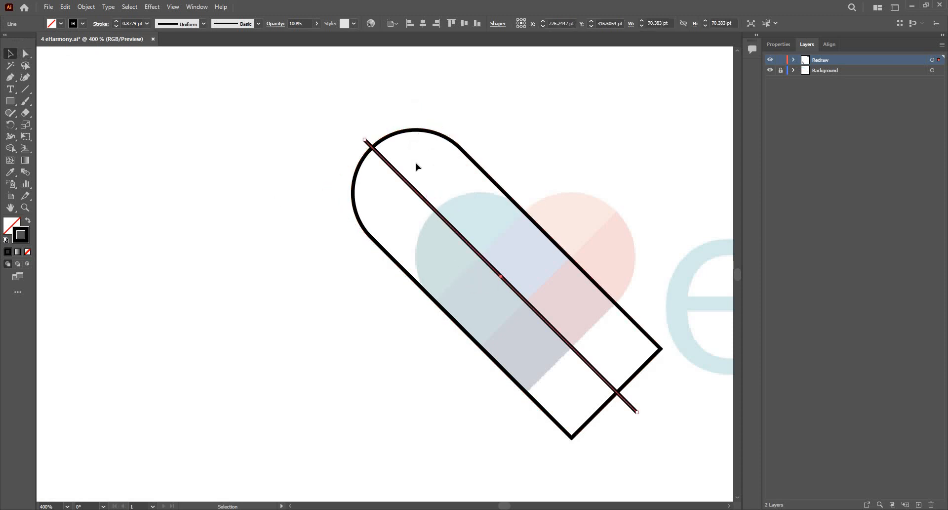
{"action": "key", "text": "ctrl+z"}
{"action": "left_click", "coordinate": [425, 200], "text": "shift"}
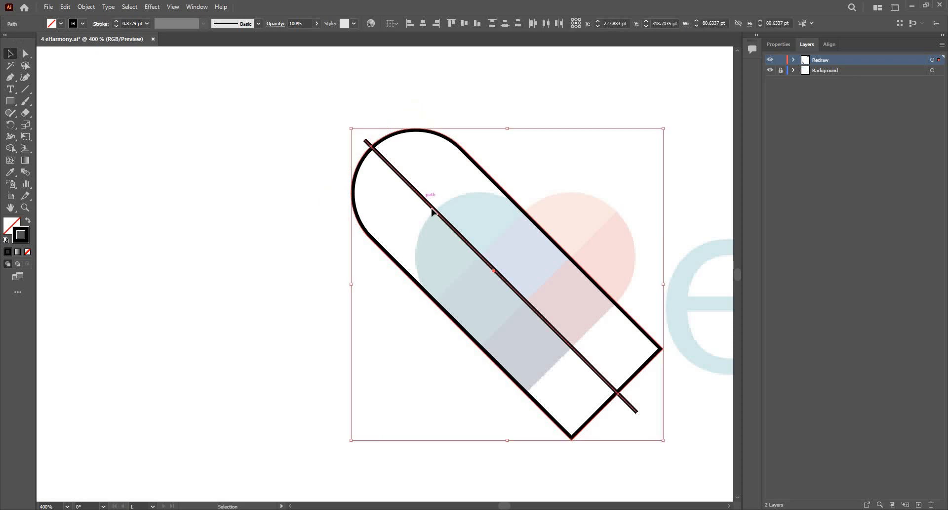
{"action": "left_click_drag", "start_coordinate": [452, 229], "coordinate": [485, 261]}
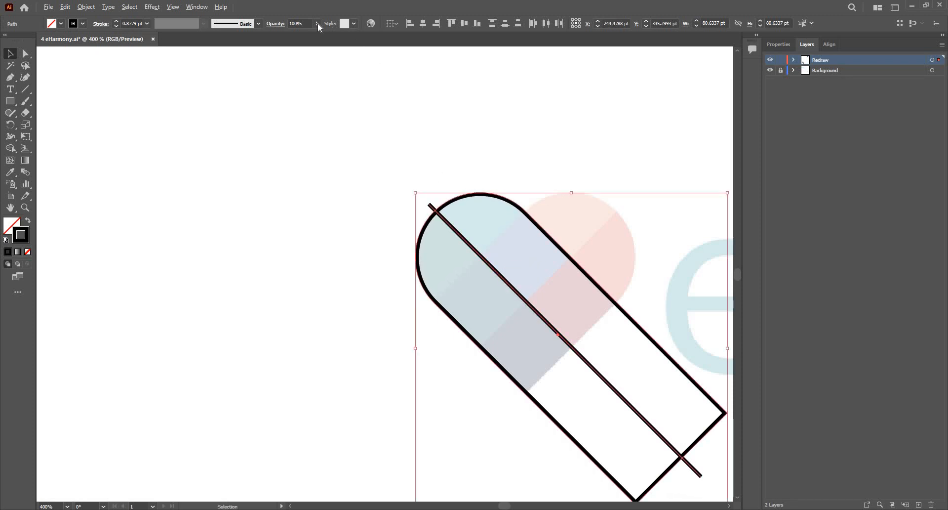
Check the fit over the template with both objects at 43% opacity, restore them to 100% and deselect.
{"action": "left_click_drag", "start_coordinate": [314, 35], "coordinate": [293, 35]}
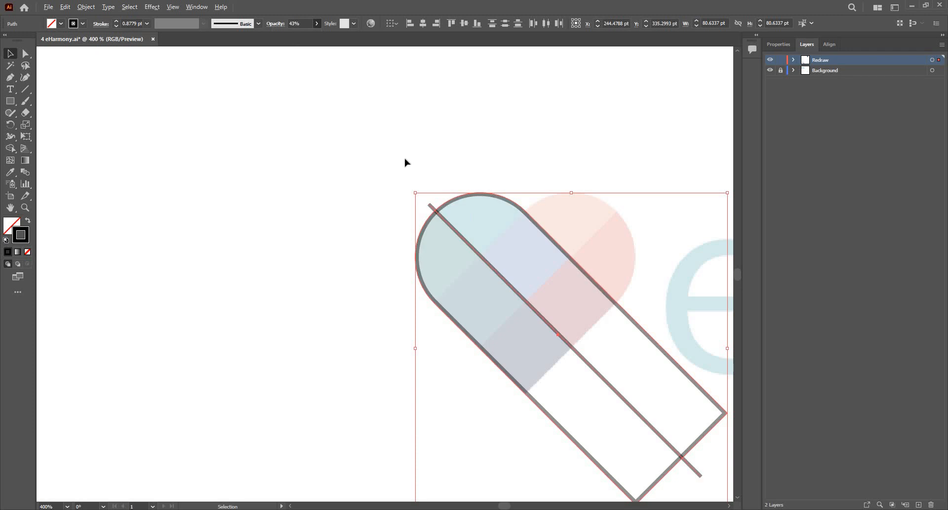
{"action": "scroll", "coordinate": [404, 161], "scroll_direction": "up", "scroll_amount": 5}
{"action": "scroll", "coordinate": [389, 157], "scroll_direction": "down", "scroll_amount": 4}
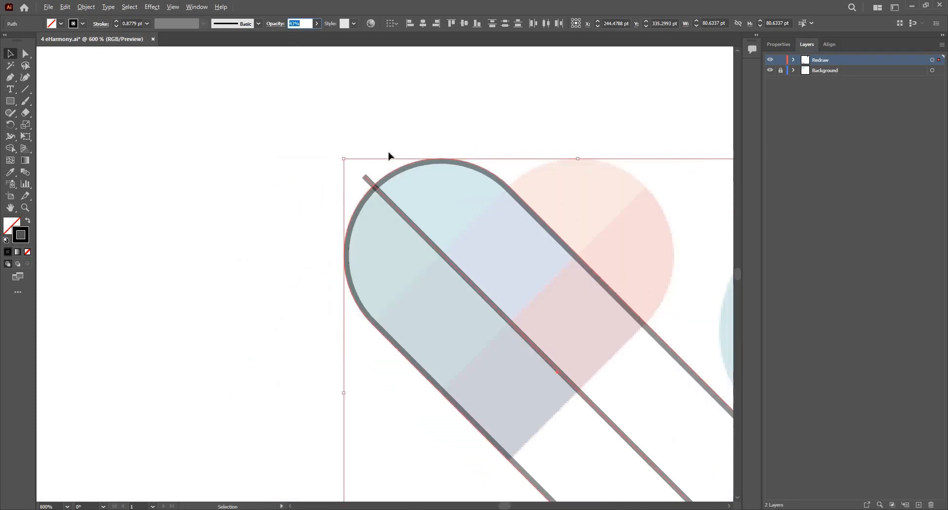
{"action": "left_click", "coordinate": [317, 24]}
{"action": "left_click_drag", "start_coordinate": [297, 35], "coordinate": [328, 38]}
{"action": "left_click", "coordinate": [333, 85]}
Select the rounded rectangle together with its line and create a copy of both mirrored across a vertical axis.
{"action": "scroll", "coordinate": [341, 89], "scroll_direction": "down", "scroll_amount": 2}
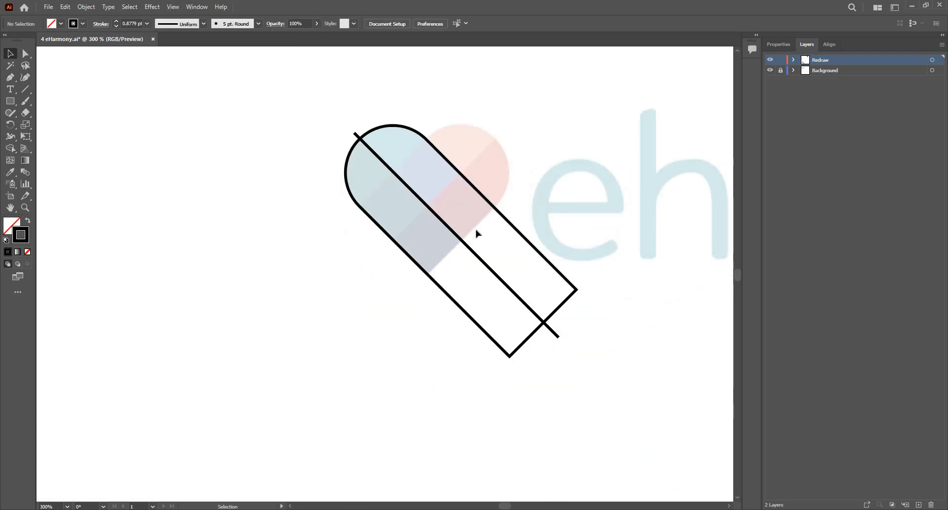
{"action": "left_click", "coordinate": [548, 319]}
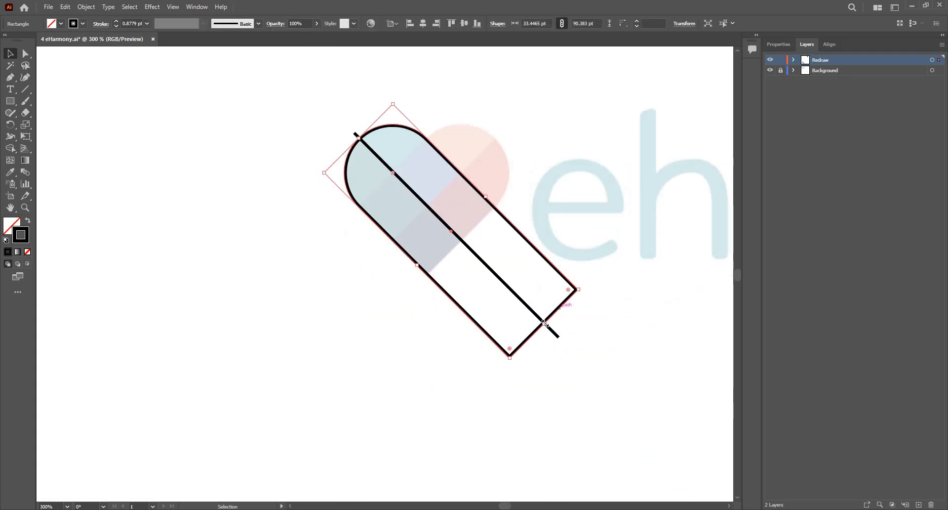
{"action": "left_click_drag", "start_coordinate": [479, 255], "coordinate": [462, 241]}
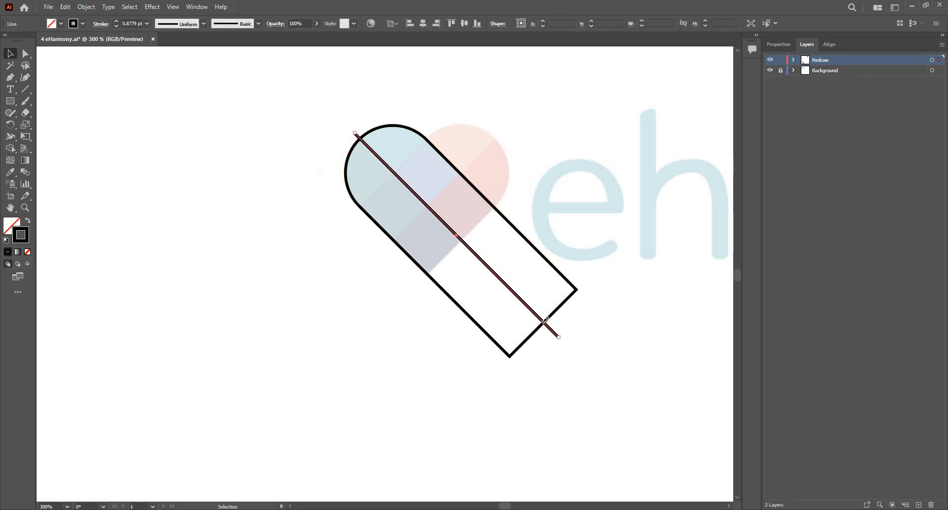
{"action": "left_click_drag", "start_coordinate": [513, 281], "coordinate": [526, 306]}
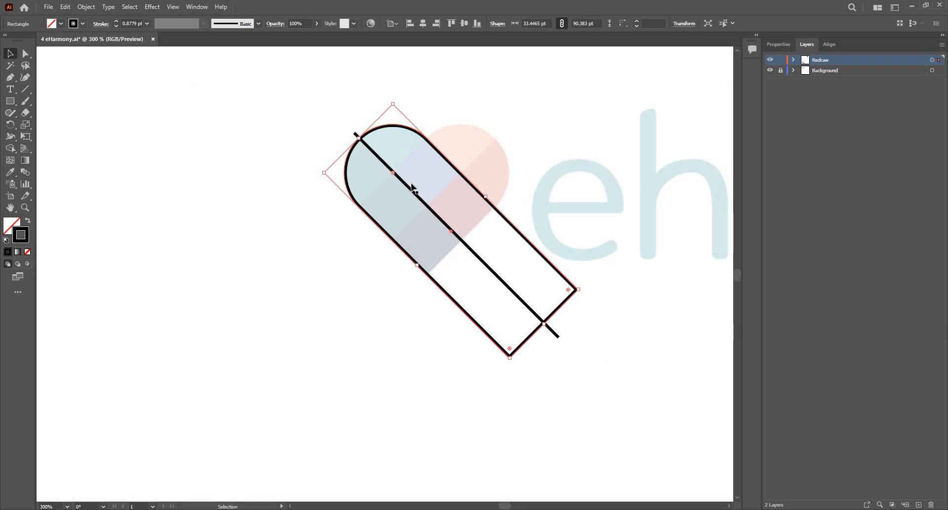
{"action": "left_click", "coordinate": [442, 119]}
{"action": "left_click_drag", "start_coordinate": [442, 117], "coordinate": [369, 309]}
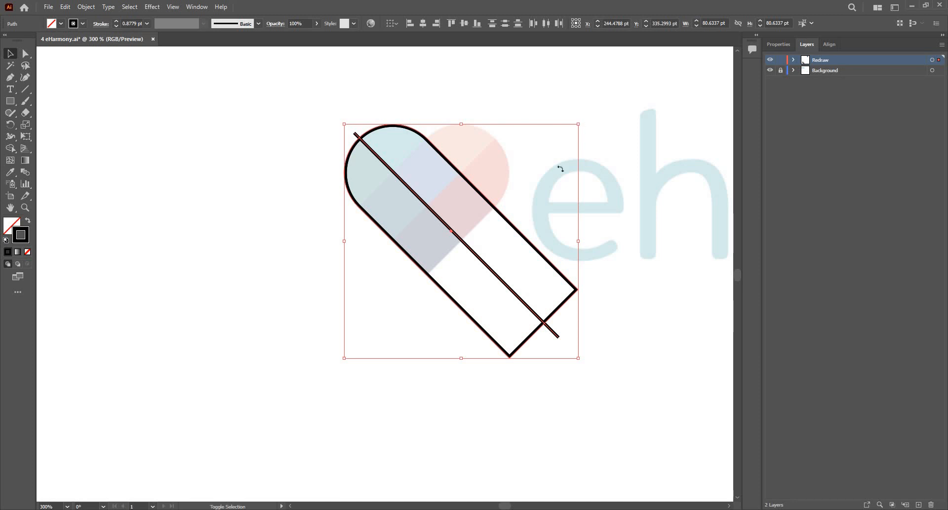
{"action": "left_click_drag", "start_coordinate": [511, 246], "coordinate": [566, 197]}
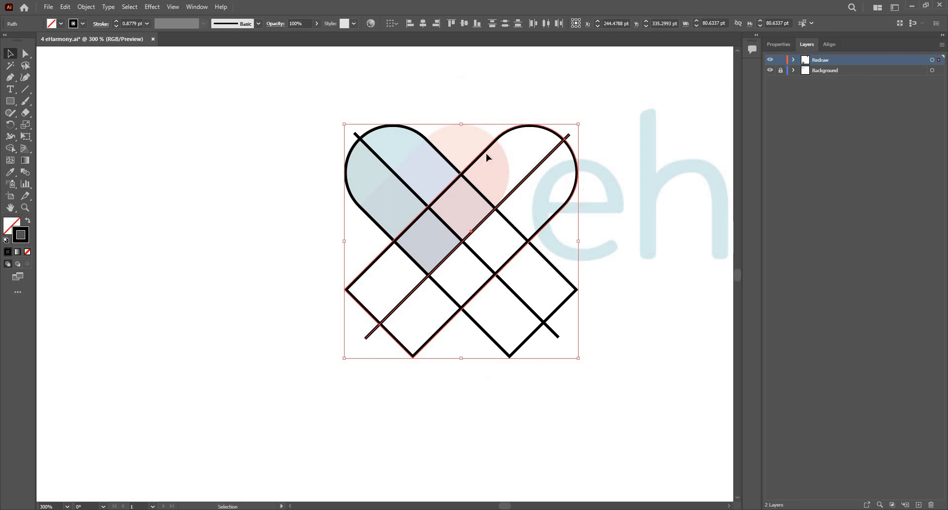
Nudge the mirrored rectangle and line 24 pt to the left, over the faded heart's right lobe.
{"action": "scroll", "coordinate": [486, 153], "scroll_direction": "up", "scroll_amount": 2}
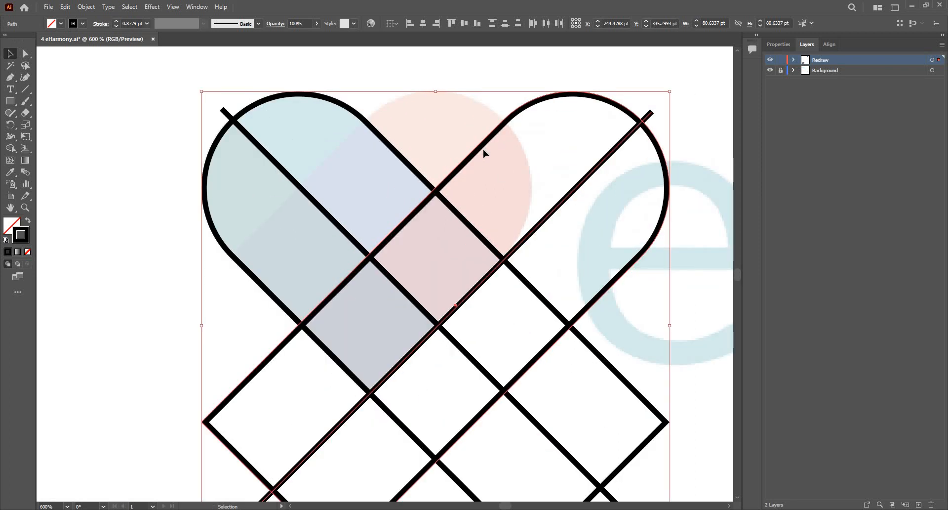
{"action": "key", "text": "Left"}
{"action": "key", "text": "Left"}
{"action": "key", "text": "Left"}
{"action": "key", "text": "Left"}
{"action": "key", "text": "Left"}
{"action": "key", "text": "Left"}
{"action": "key", "text": "Left"}
{"action": "key", "text": "Left"}
{"action": "key", "text": "Left"}
{"action": "key", "text": "Left"}
{"action": "key", "text": "Left"}
{"action": "key", "text": "Left"}
{"action": "key", "text": "Left"}
{"action": "key", "text": "Left"}
{"action": "key", "text": "Left"}
{"action": "key", "text": "Left"}
{"action": "key", "text": "Left"}
{"action": "key", "text": "Left"}
{"action": "key", "text": "Left"}
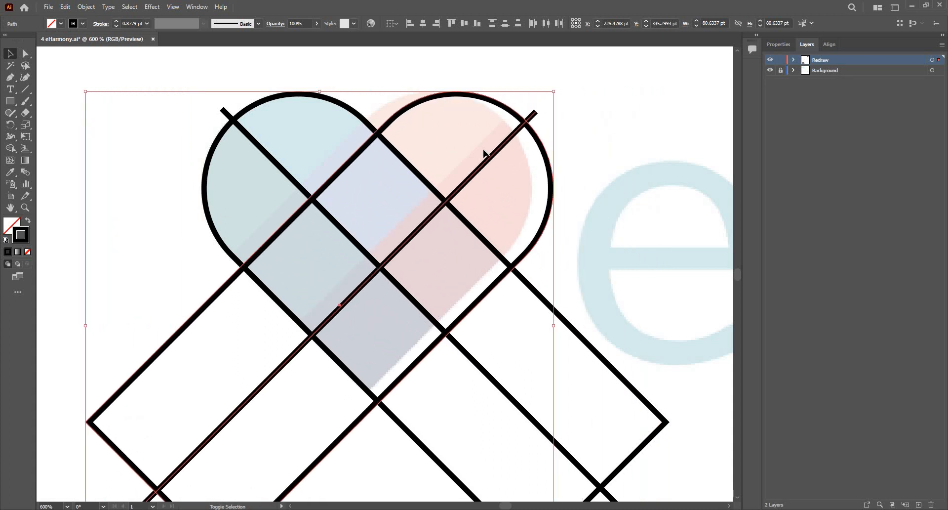
{"action": "key", "text": "Left"}
{"action": "key", "text": "Left"}
{"action": "key", "text": "Left"}
{"action": "key", "text": "Left"}
{"action": "key", "text": "Left"}
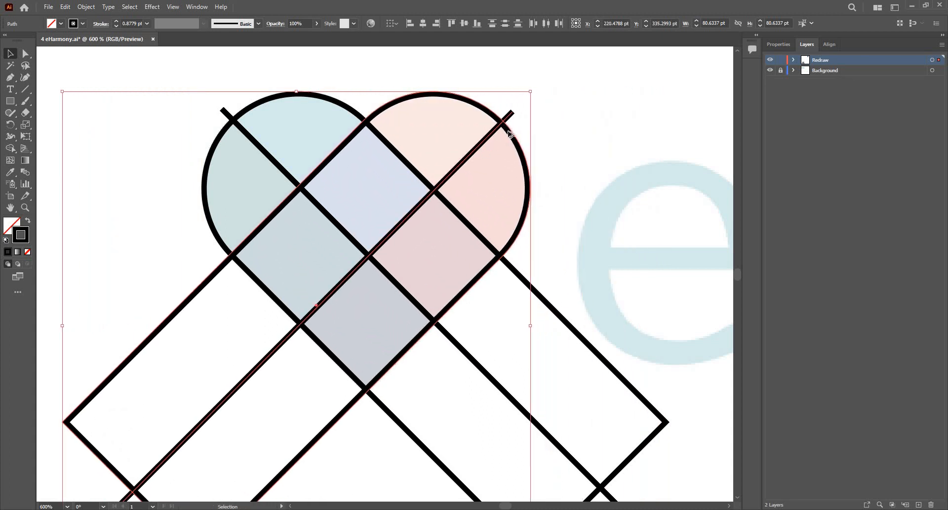
Shift the mirrored copy about 0.26 pt to the right to match the template's right lobe and deselect it.
{"action": "scroll", "coordinate": [514, 141], "scroll_direction": "up", "scroll_amount": 6}
{"action": "scroll", "coordinate": [550, 202], "scroll_direction": "down", "scroll_amount": 4}
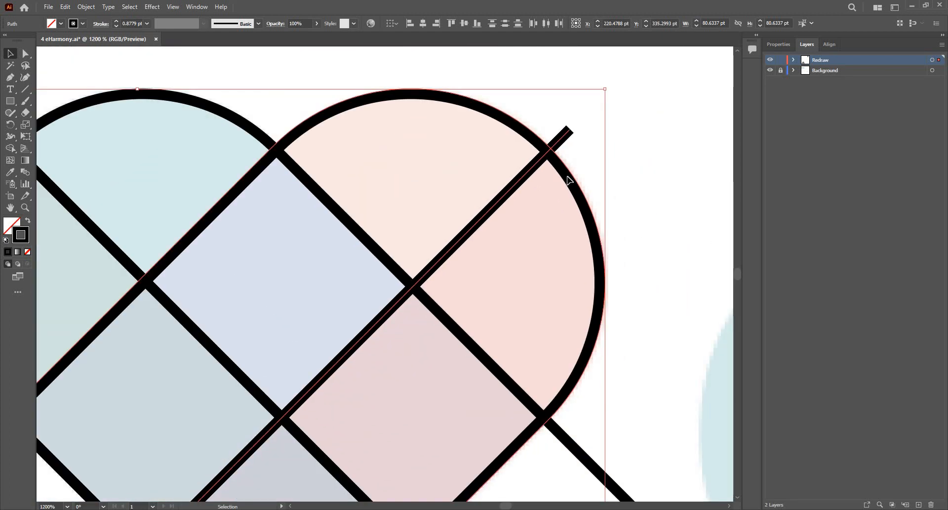
{"action": "left_click_drag", "start_coordinate": [571, 181], "coordinate": [571, 181]}
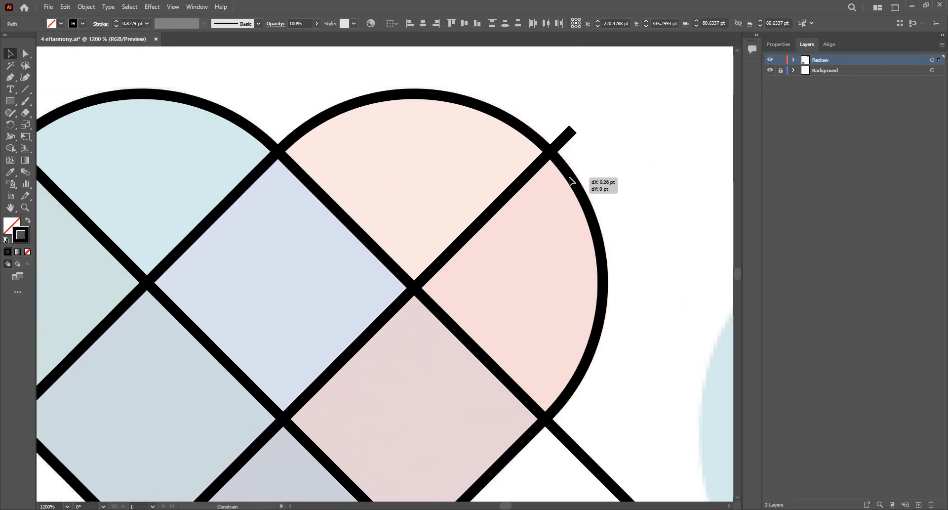
{"action": "left_click", "coordinate": [650, 151]}
{"action": "scroll", "coordinate": [565, 164], "scroll_direction": "down", "scroll_amount": 2}
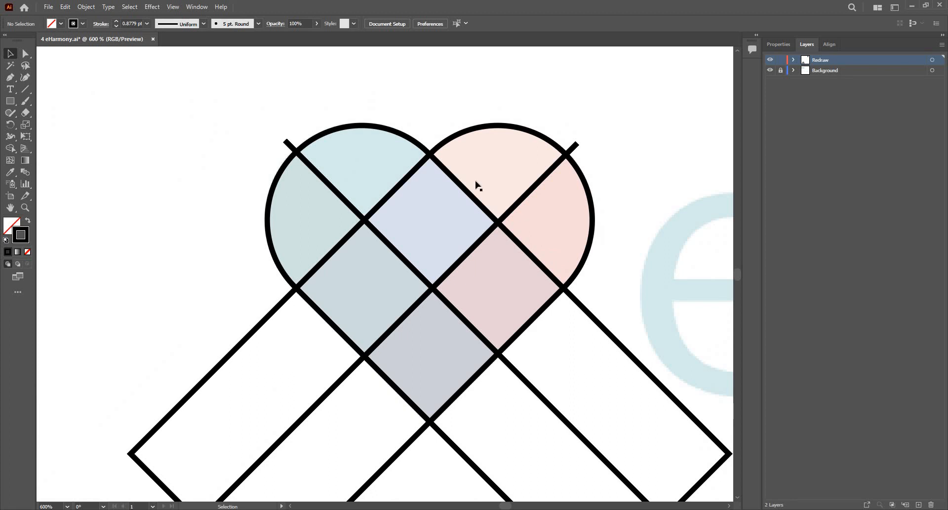
Select both rectangles and lines and erase the portions extending outside the heart with Shape Builder.
{"action": "left_click_drag", "start_coordinate": [446, 184], "coordinate": [425, 143]}
{"action": "scroll", "coordinate": [425, 144], "scroll_direction": "up", "scroll_amount": 2}
{"action": "scroll", "coordinate": [417, 154], "scroll_direction": "down", "scroll_amount": 2}
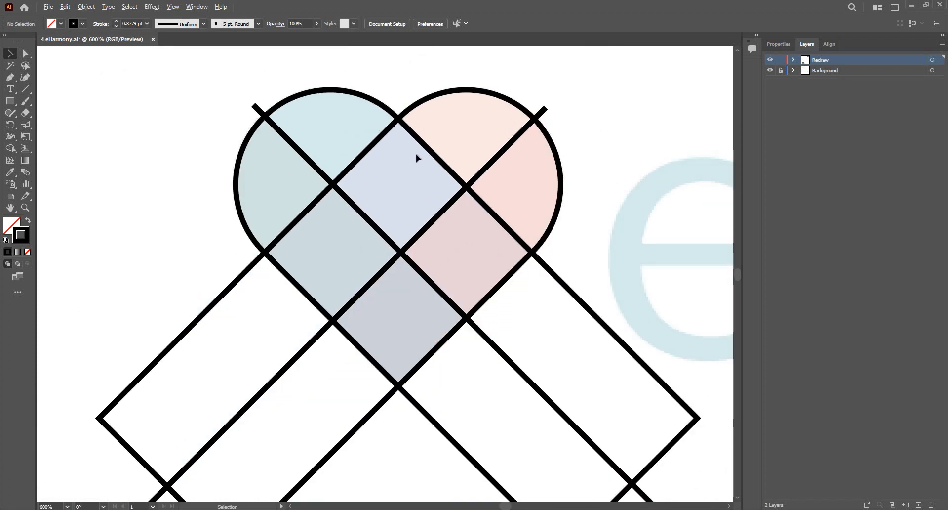
{"action": "scroll", "coordinate": [416, 153], "scroll_direction": "down", "scroll_amount": 2}
{"action": "left_click_drag", "start_coordinate": [225, 75], "coordinate": [587, 372]}
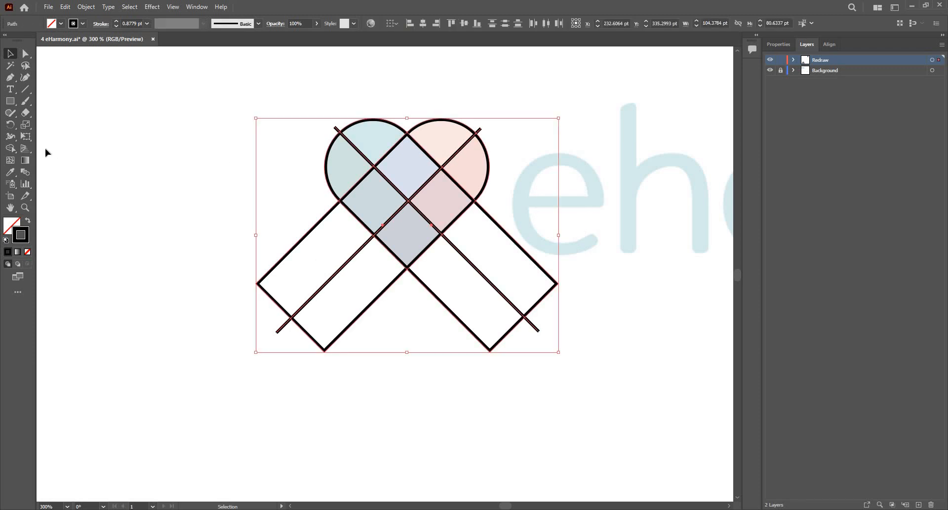
{"action": "key", "text": "shift+m"}
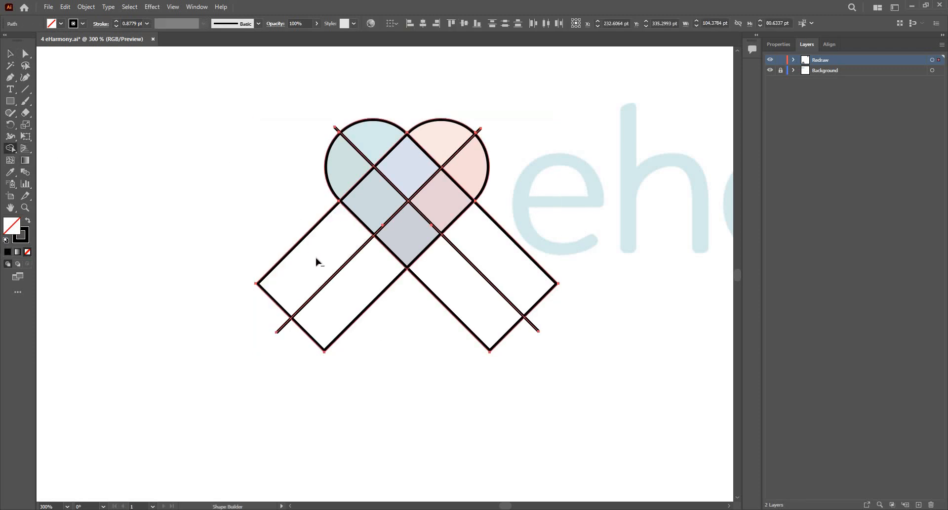
{"action": "mouse_move", "coordinate": [317, 261]}
{"action": "left_mouse_down"}
{"action": "mouse_move", "coordinate": [371, 301]}
{"action": "mouse_move", "coordinate": [433, 318]}
{"action": "mouse_move", "coordinate": [470, 294]}
{"action": "mouse_move", "coordinate": [528, 194]}
{"action": "mouse_move", "coordinate": [515, 140]}
{"action": "mouse_move", "coordinate": [467, 117]}
{"action": "left_mouse_up"}
{"action": "left_click_drag", "start_coordinate": [375, 99], "coordinate": [301, 159]}
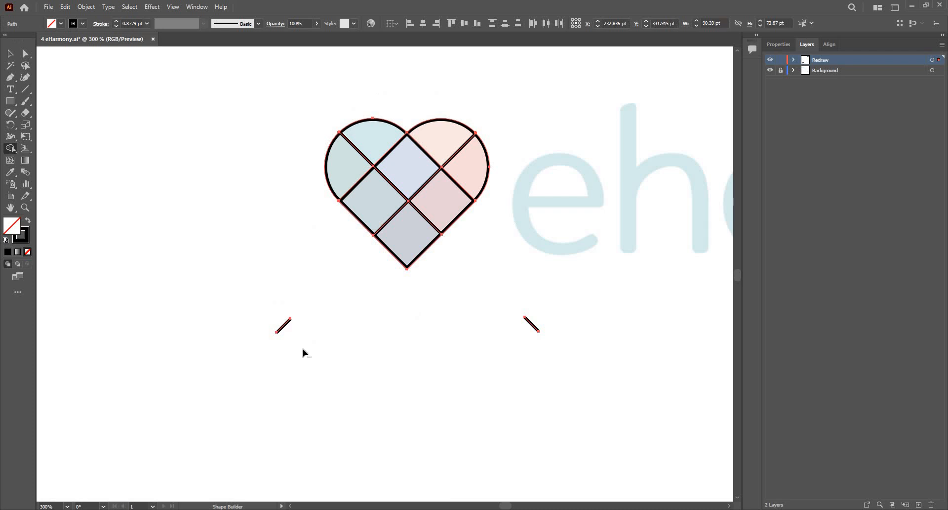
Remove the two leftover line segments below the heart with Shape Builder and deselect everything.
{"action": "left_click", "coordinate": [283, 325], "text": "alt"}
{"action": "left_click", "coordinate": [532, 323], "text": "alt"}
{"action": "key", "text": "ctrl"}
{"action": "left_click", "coordinate": [297, 235]}
{"action": "scroll", "coordinate": [360, 259], "scroll_direction": "down", "scroll_amount": 4}
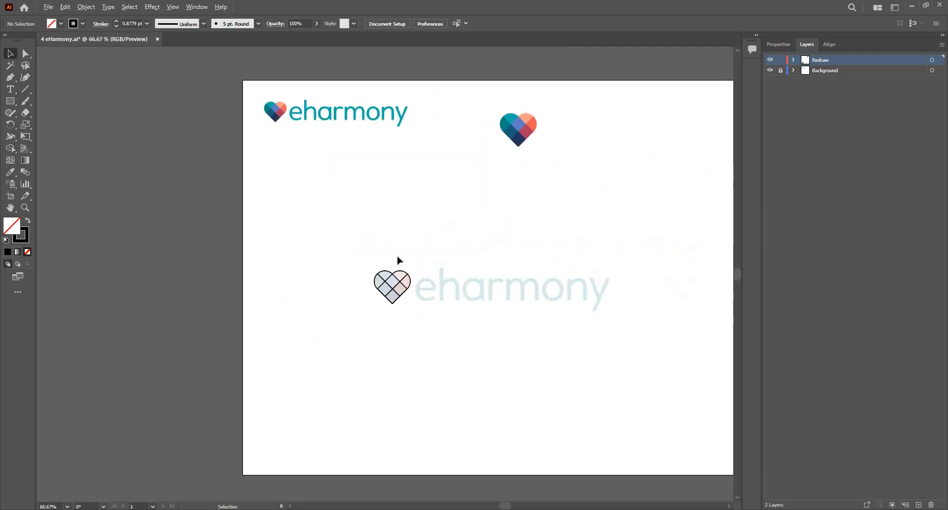
Select all heart pieces for Shape Builder and swap fill and stroke to get a black fill with no stroke.
{"action": "scroll", "coordinate": [398, 256], "scroll_direction": "up", "scroll_amount": 2}
{"action": "key", "text": "ctrl+a"}
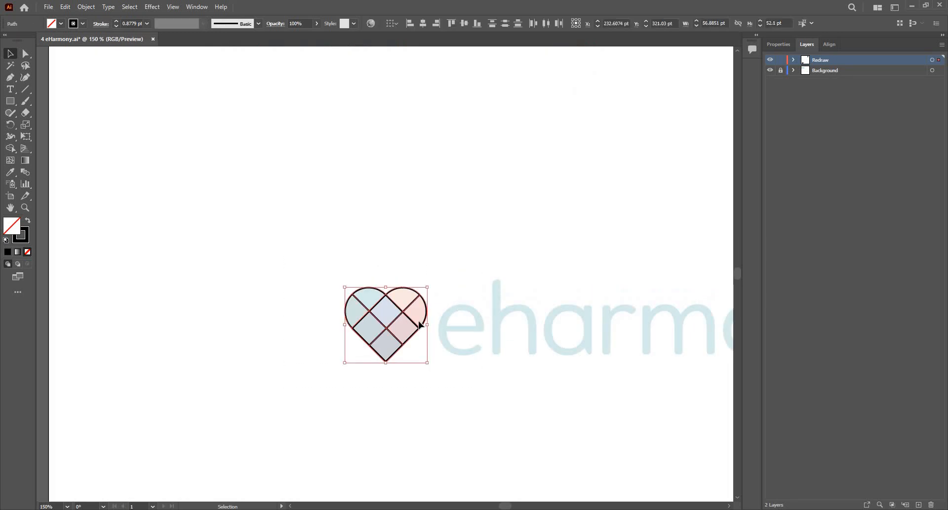
{"action": "left_click", "coordinate": [419, 321]}
{"action": "left_click", "coordinate": [372, 313]}
{"action": "scroll", "coordinate": [402, 343], "scroll_direction": "down", "scroll_amount": 1}
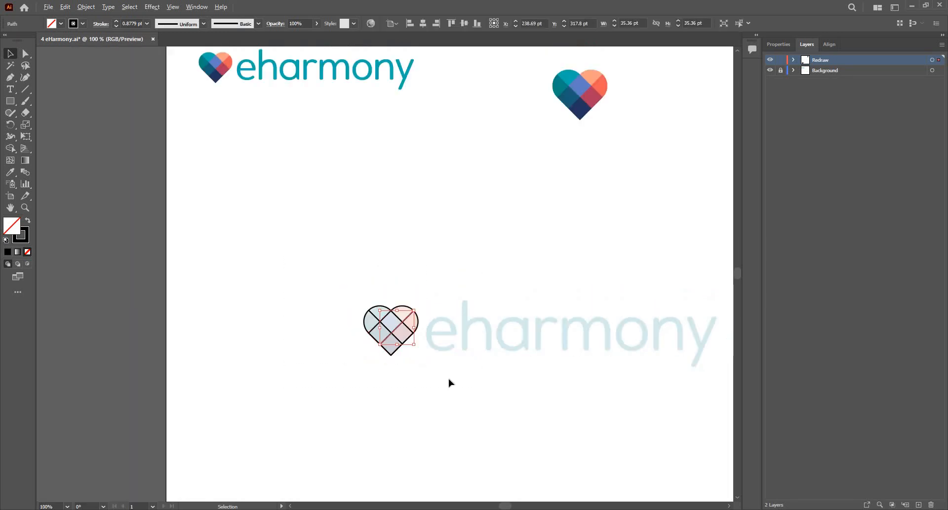
{"action": "key", "text": "ctrl+a"}
{"action": "left_click", "coordinate": [10, 149]}
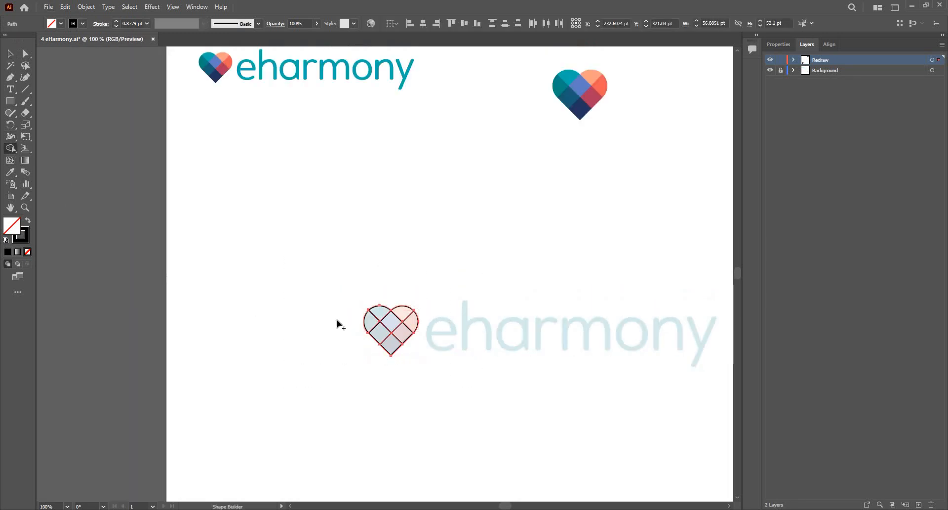
{"action": "left_click", "coordinate": [394, 340]}
{"action": "key", "text": "shift+x"}
Turn each of the heart's eight regions into a separate solid black shape with Shape Builder.
{"action": "left_click", "coordinate": [379, 313]}
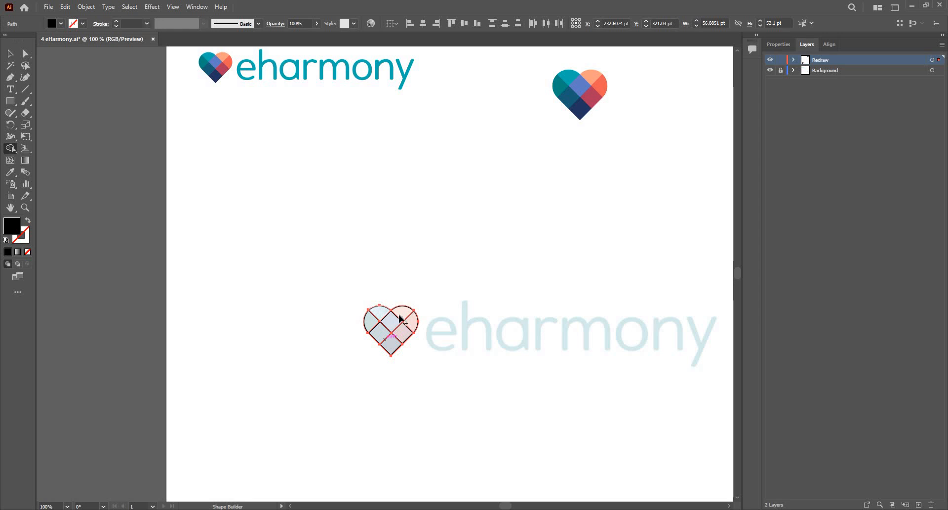
{"action": "left_click", "coordinate": [392, 321]}
{"action": "left_click", "coordinate": [402, 313]}
{"action": "left_click", "coordinate": [411, 321]}
{"action": "left_click", "coordinate": [404, 330]}
{"action": "left_click", "coordinate": [394, 341]}
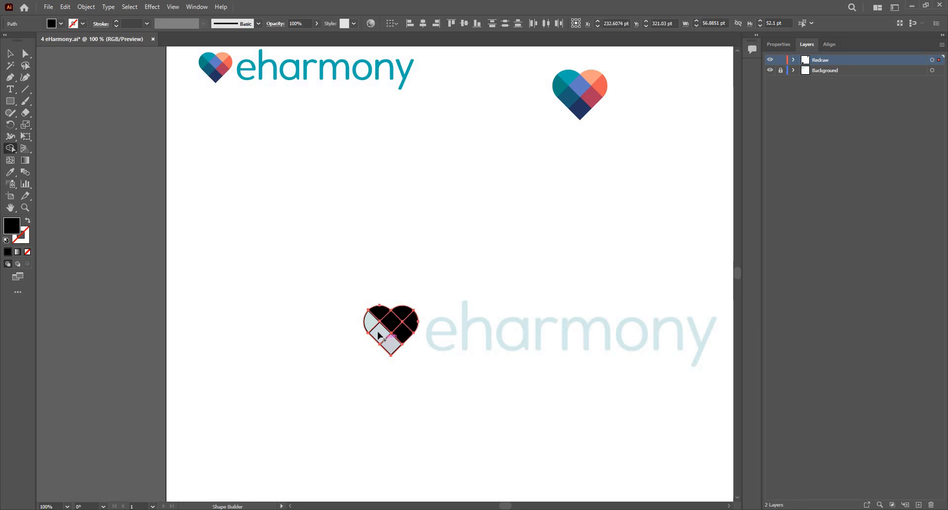
{"action": "left_click", "coordinate": [377, 331]}
{"action": "left_click", "coordinate": [370, 321]}
{"action": "left_click", "coordinate": [9, 54]}
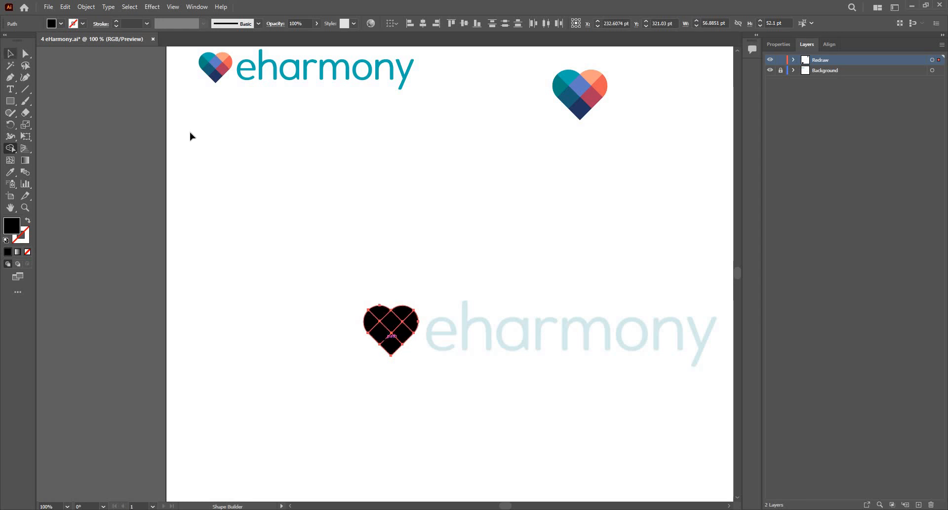
Color the heart's central diamond blue by sampling the matching region of the original eharmony logo with the Eyedropper.
{"action": "left_click_drag", "start_coordinate": [307, 255], "coordinate": [436, 369]}
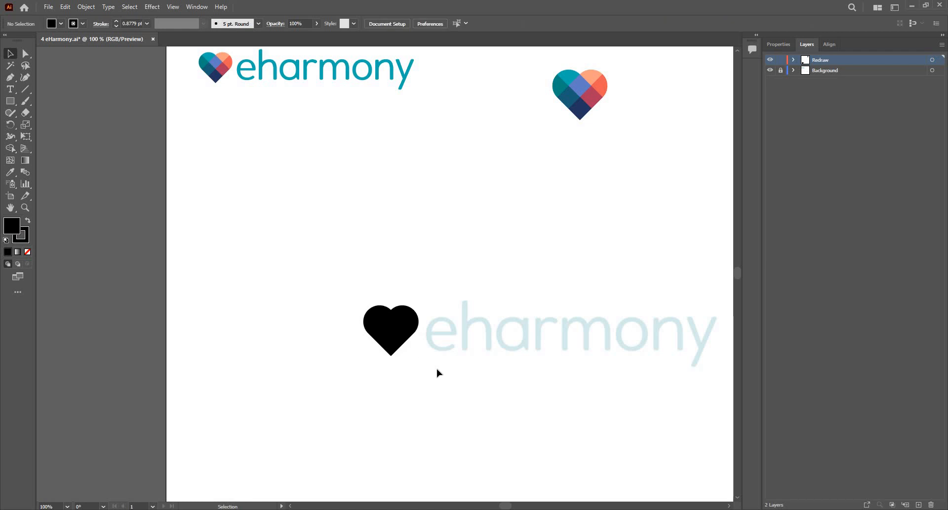
{"action": "left_click", "coordinate": [386, 292]}
{"action": "left_click", "coordinate": [389, 327]}
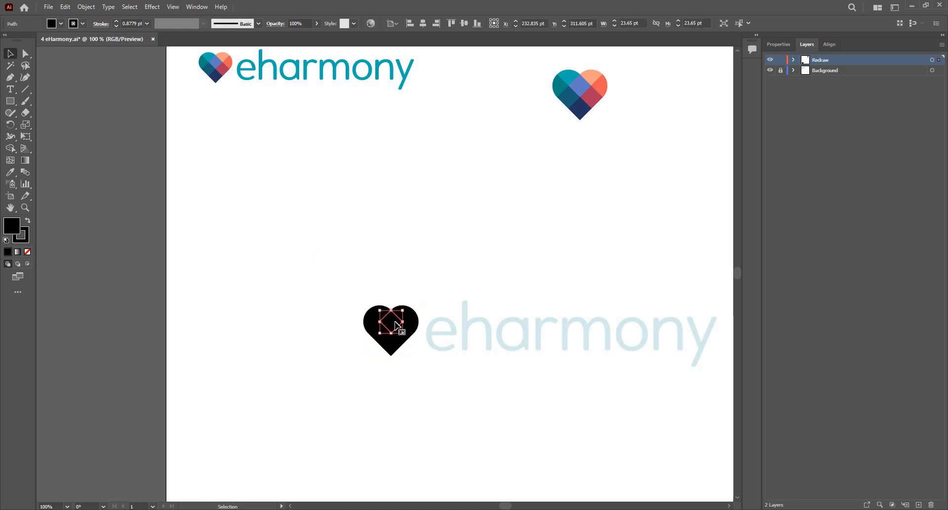
{"action": "key", "text": "i"}
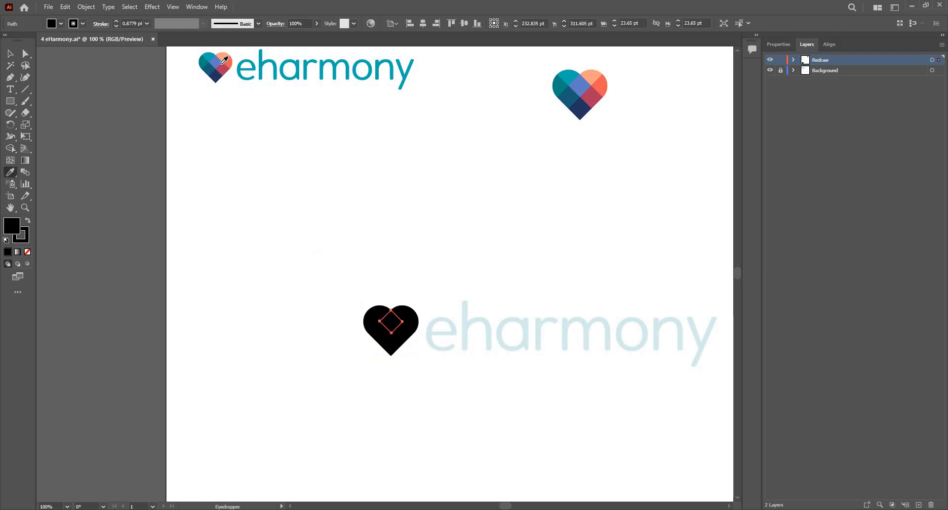
{"action": "left_click", "coordinate": [217, 62]}
{"action": "key", "text": "v"}
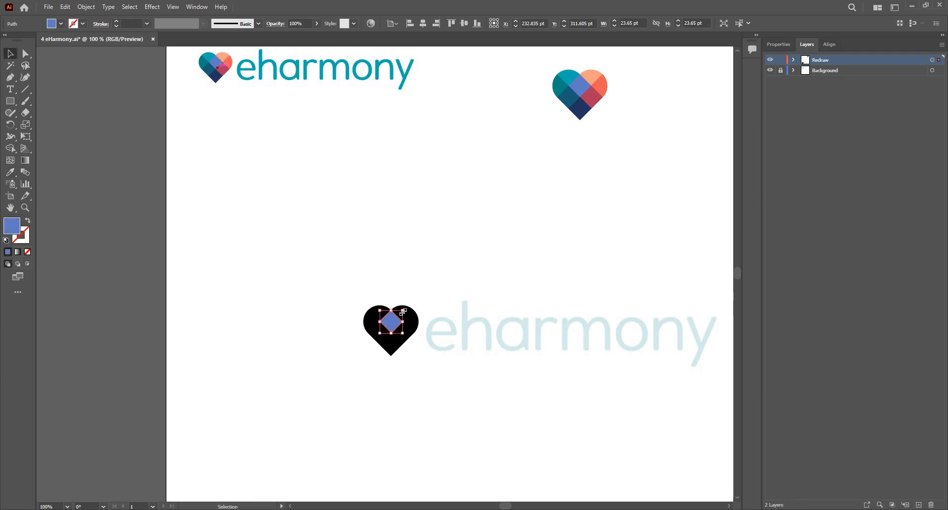
Color the heart's upper-right region peach and its far-right region coral by sampling the original logo.
{"action": "left_click", "coordinate": [412, 315]}
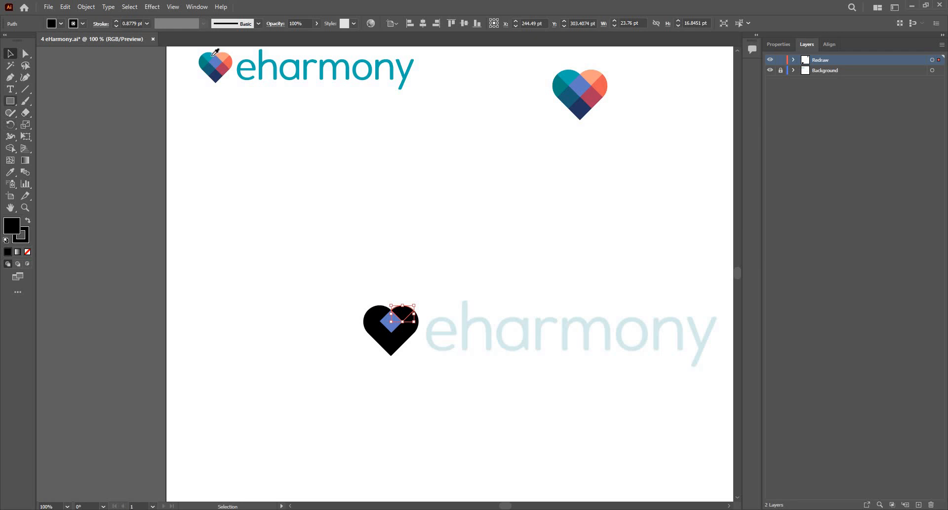
{"action": "key", "text": "i"}
{"action": "left_click", "coordinate": [225, 73]}
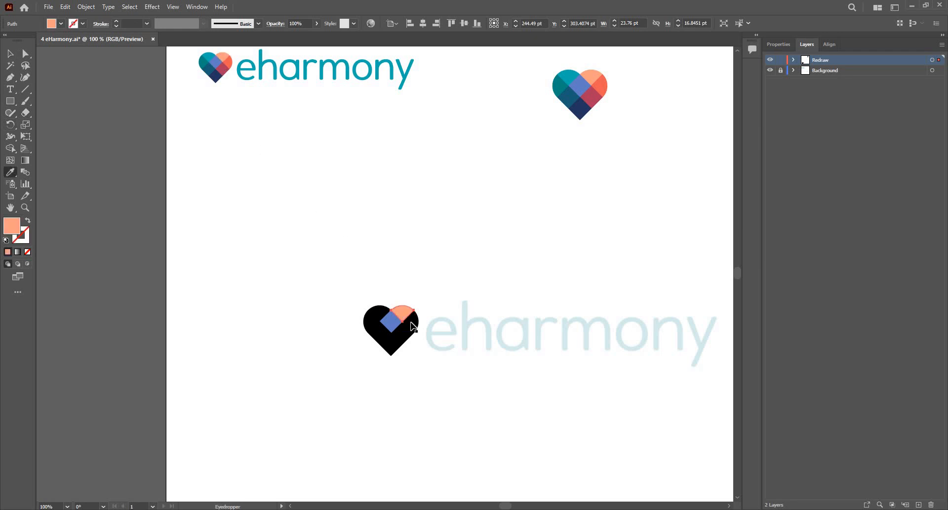
{"action": "key", "text": "v"}
{"action": "left_click", "coordinate": [417, 326]}
{"action": "key", "text": "i"}
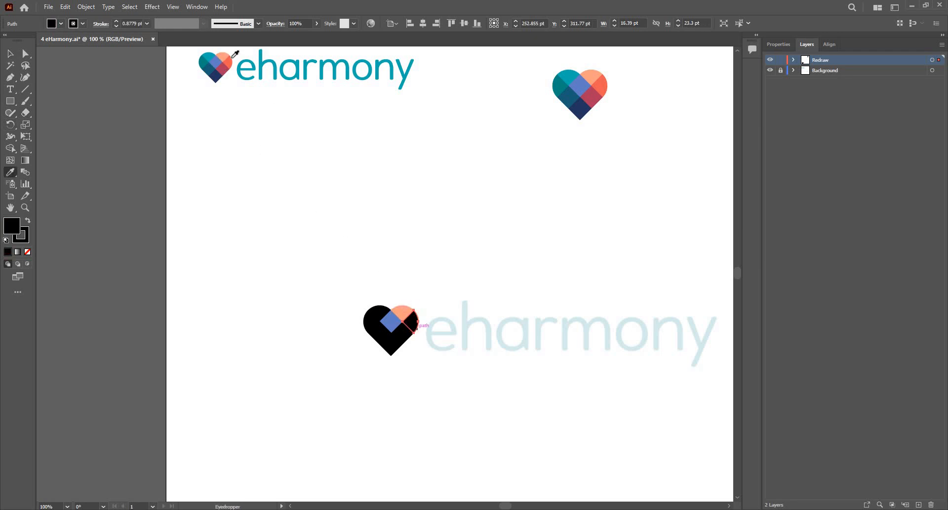
{"action": "left_click", "coordinate": [234, 59]}
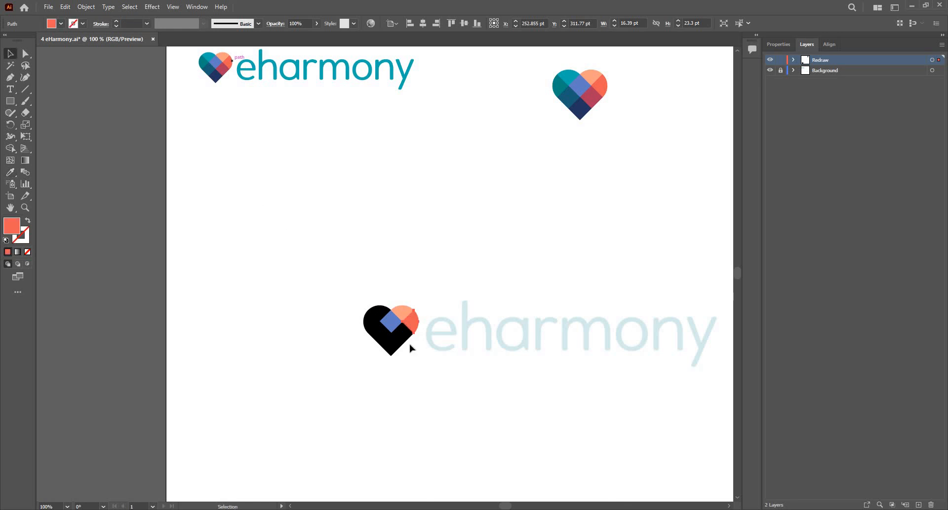
{"action": "key", "text": "v"}
{"action": "key", "text": "i"}
{"action": "left_click", "coordinate": [218, 68]}
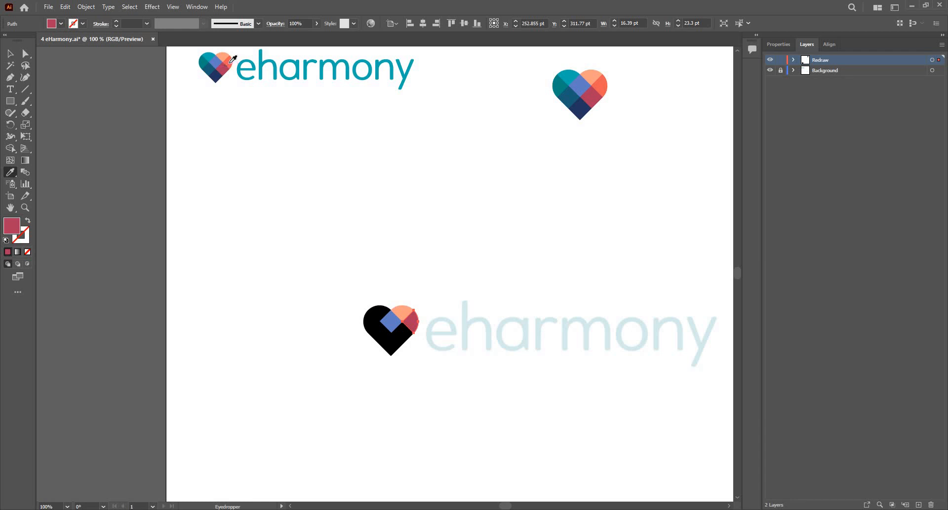
{"action": "left_click", "coordinate": [231, 61]}
Color the diamond at the heart's lower right crimson by sampling the matching region of the original logo.
{"action": "key", "text": "v"}
{"action": "left_click", "coordinate": [406, 338]}
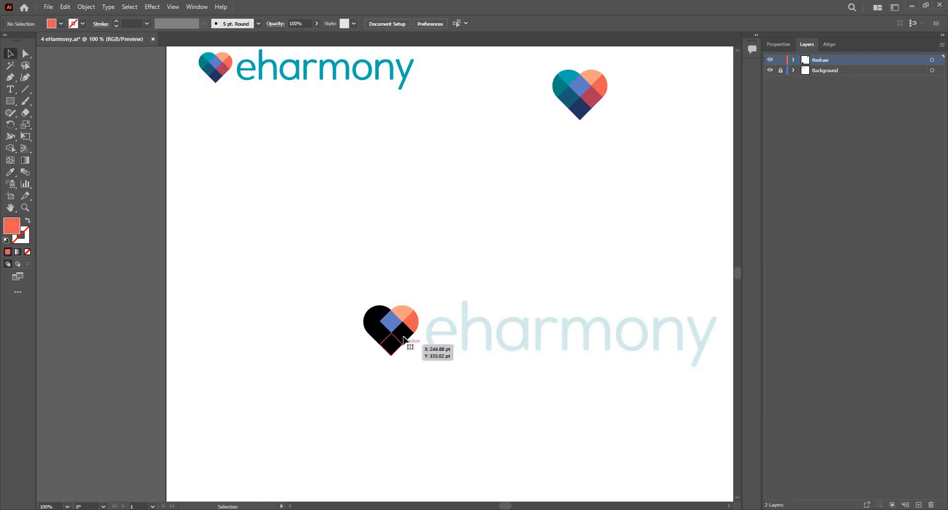
{"action": "key", "text": "i"}
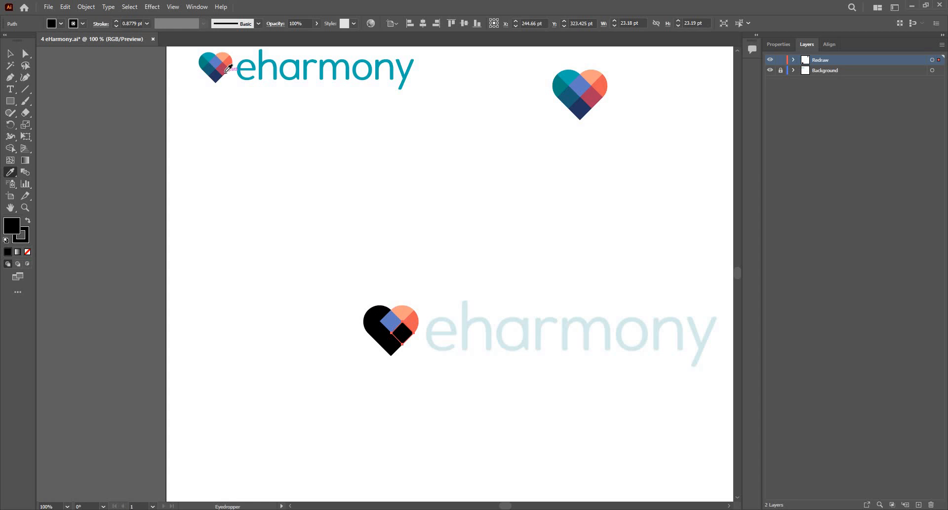
{"action": "left_click", "coordinate": [229, 68]}
{"action": "key", "text": "v"}
Color the heart's bottom diamond navy by sampling the bottom tip of the original logo's heart.
{"action": "left_click", "coordinate": [391, 356]}
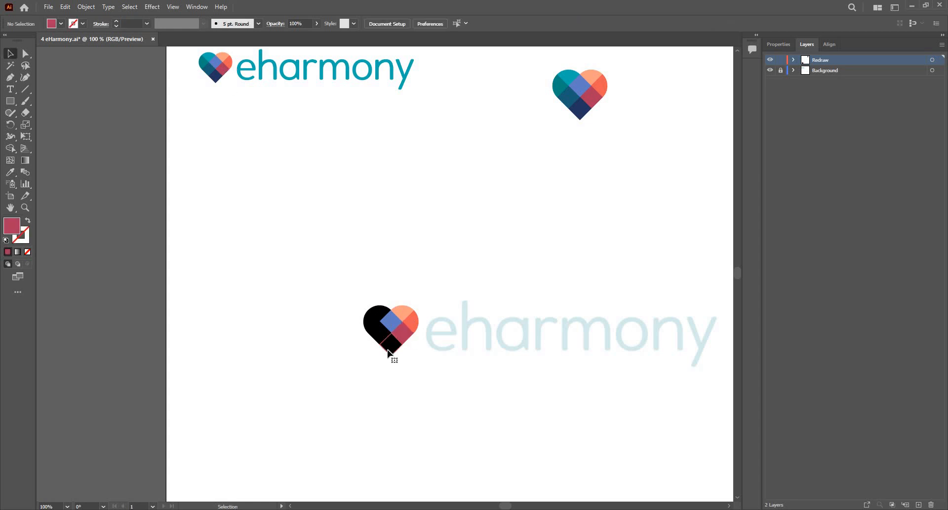
{"action": "left_click", "coordinate": [388, 350]}
{"action": "key", "text": "i"}
{"action": "left_click", "coordinate": [221, 74]}
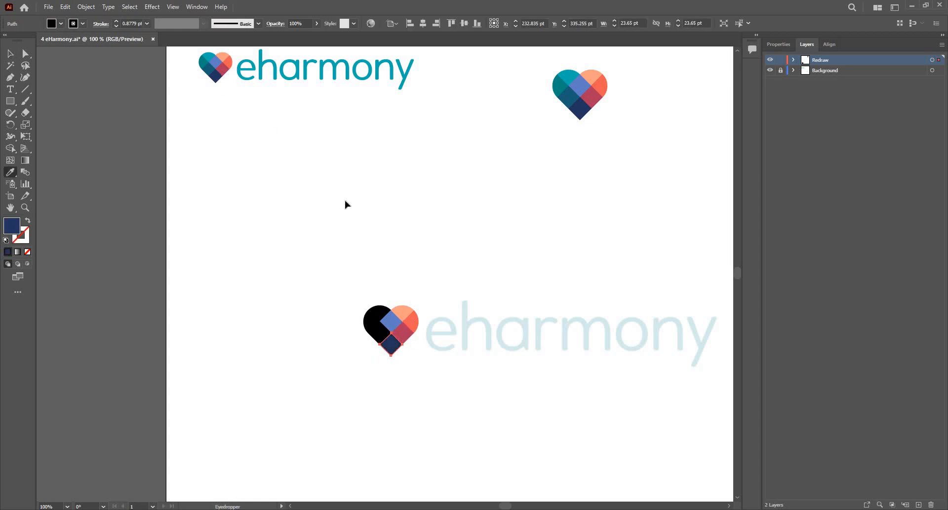
{"action": "key", "text": "v"}
Color the heart's lower-left diamond dark blue-teal by sampling the same region of the original logo.
{"action": "left_click", "coordinate": [375, 335]}
{"action": "left_click", "coordinate": [376, 335]}
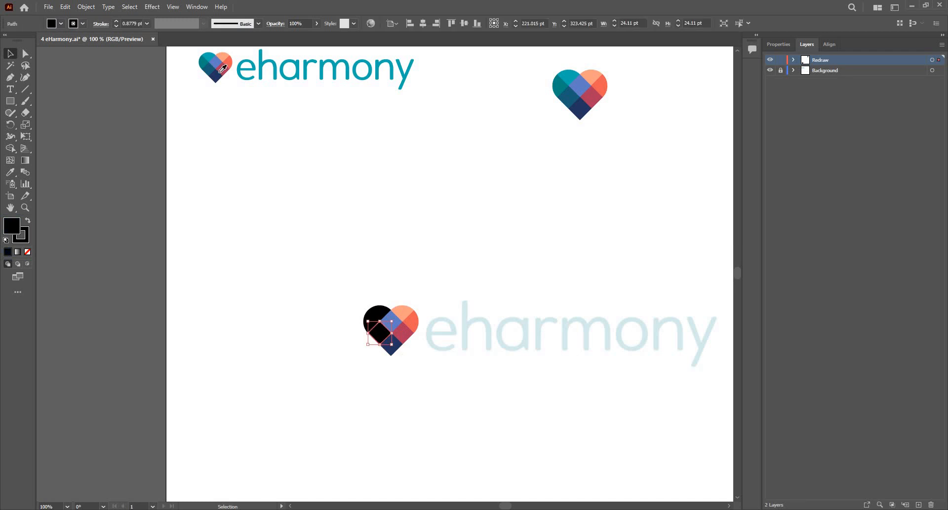
{"action": "key", "text": "i"}
{"action": "left_click", "coordinate": [209, 71]}
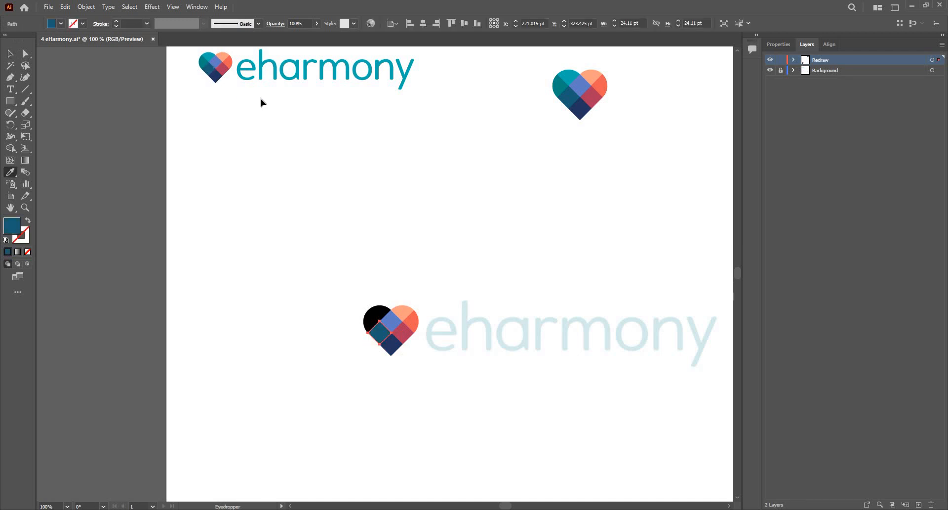
{"action": "key", "text": "v"}
Color the heart's far-left rounded region green-teal with the color sampled from the original logo.
{"action": "left_click", "coordinate": [368, 325]}
{"action": "key", "text": "i"}
{"action": "left_click", "coordinate": [372, 322]}
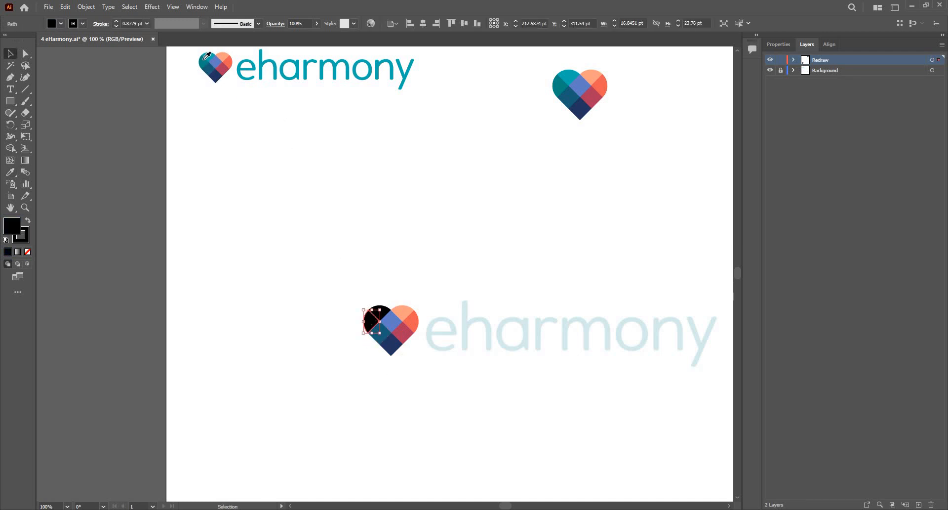
{"action": "key", "text": "i"}
{"action": "left_click", "coordinate": [203, 67]}
{"action": "key", "text": "v"}
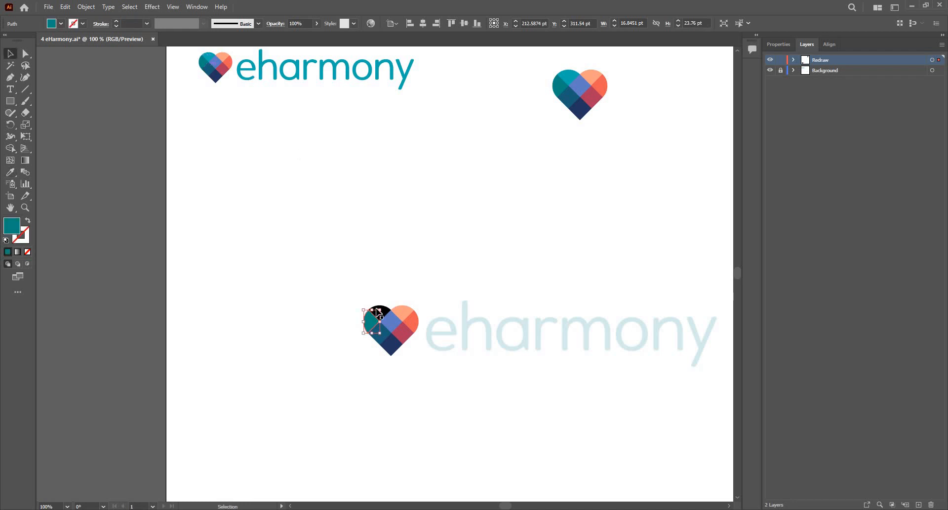
Color the heart's upper-left rounded region bright turquoise from the original logo and deselect it.
{"action": "left_click", "coordinate": [382, 314]}
{"action": "left_click", "coordinate": [377, 313]}
{"action": "key", "text": "i"}
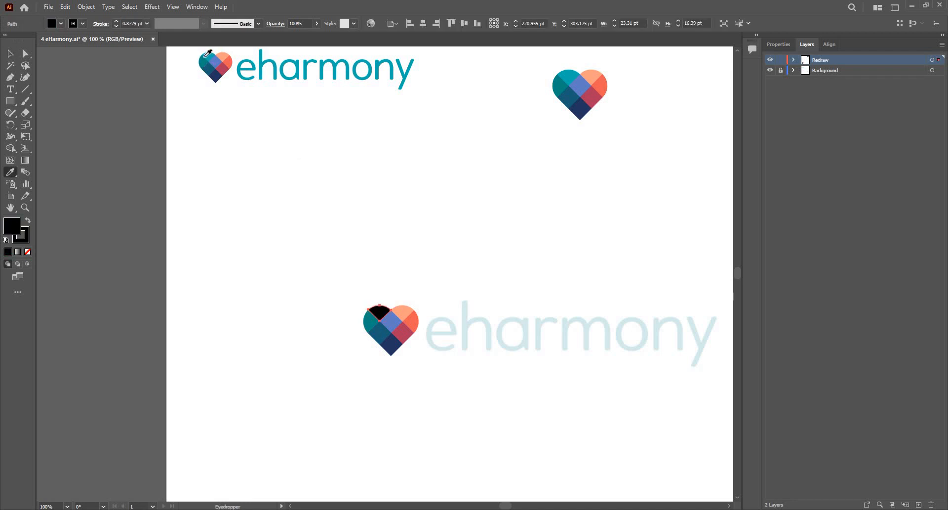
{"action": "left_click", "coordinate": [207, 56]}
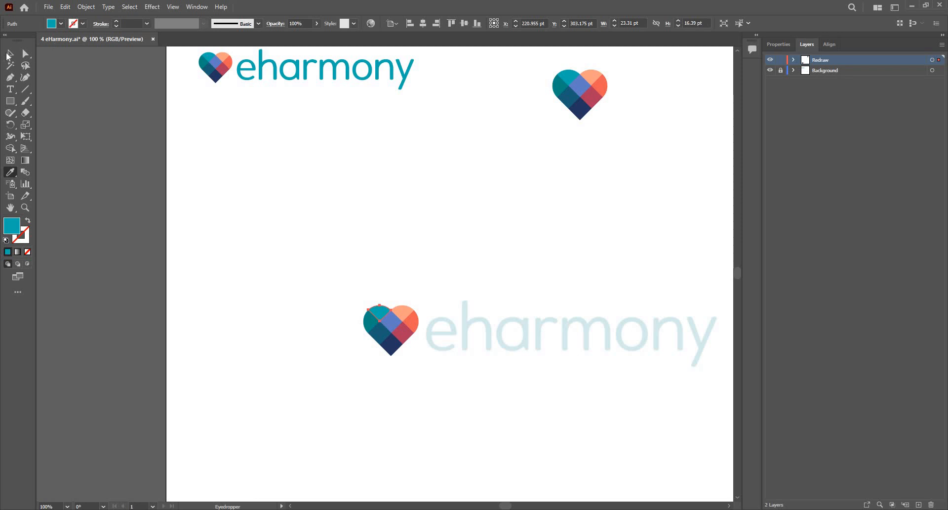
{"action": "key", "text": "v"}
{"action": "left_click", "coordinate": [279, 237]}
Select the whole colored heart, move it up clear of the faded template, and deselect it.
{"action": "scroll", "coordinate": [420, 353], "scroll_direction": "up", "scroll_amount": 1}
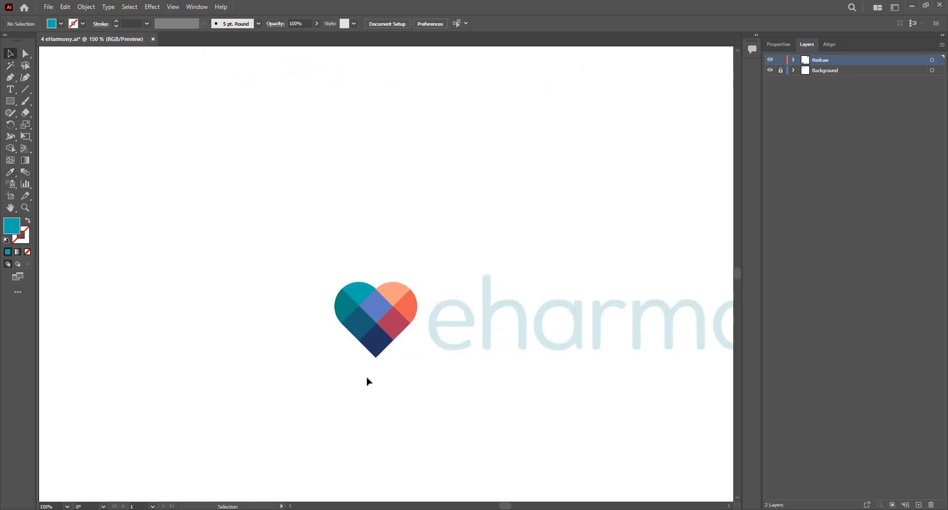
{"action": "left_click_drag", "start_coordinate": [273, 225], "coordinate": [434, 383]}
{"action": "scroll", "coordinate": [310, 387], "scroll_direction": "down", "scroll_amount": 2}
{"action": "left_click_drag", "start_coordinate": [335, 333], "coordinate": [356, 202]}
{"action": "left_click", "coordinate": [306, 247]}
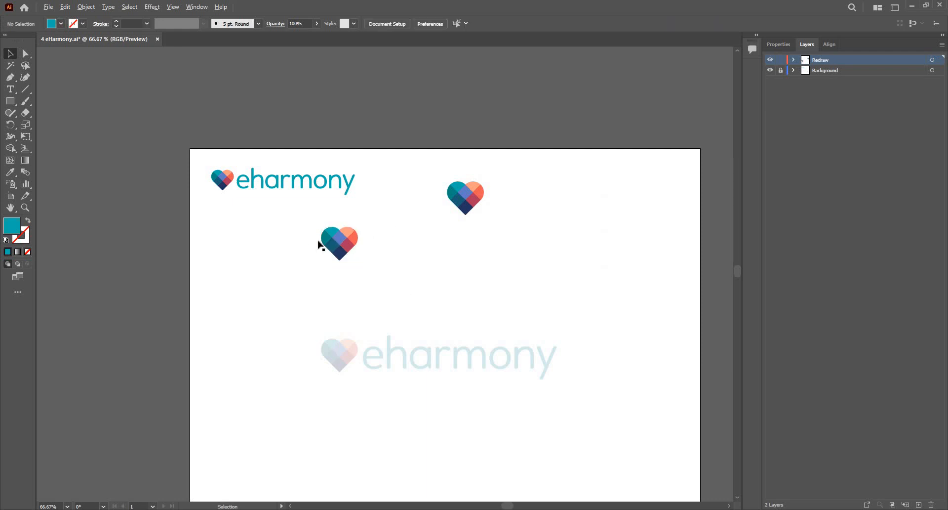
Draw a square about 34.85 pt wide over the faded template heart with the Rectangle tool.
{"action": "scroll", "coordinate": [335, 247], "scroll_direction": "up", "scroll_amount": 2}
{"action": "scroll", "coordinate": [346, 351], "scroll_direction": "down", "scroll_amount": 4}
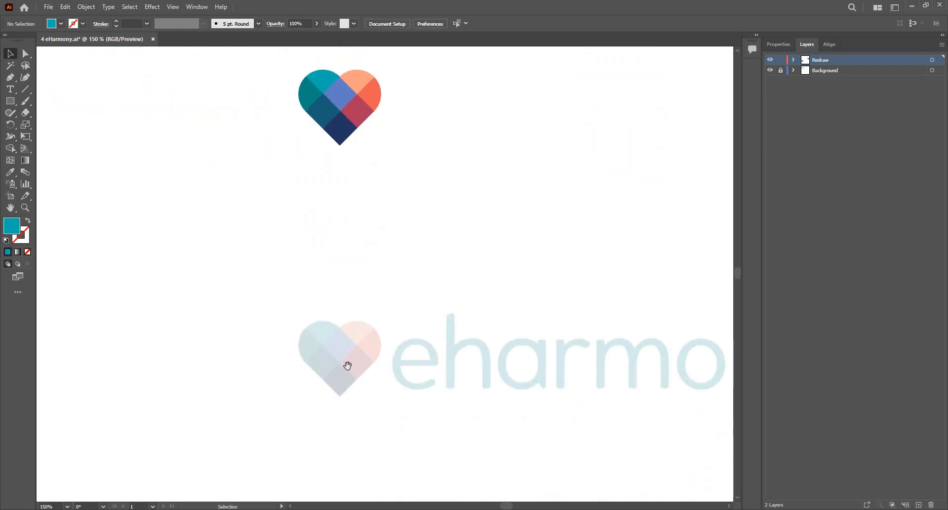
{"action": "scroll", "coordinate": [353, 286], "scroll_direction": "down", "scroll_amount": 2}
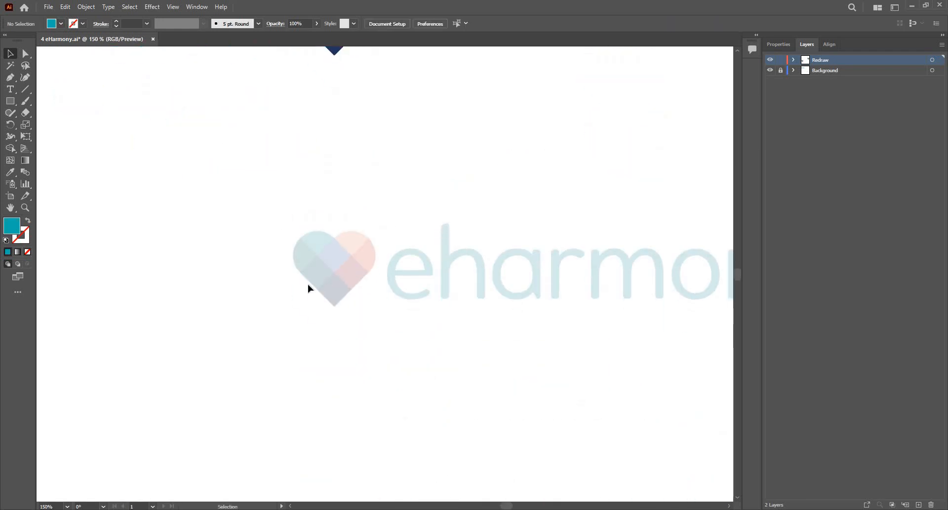
{"action": "scroll", "coordinate": [308, 288], "scroll_direction": "up", "scroll_amount": 3}
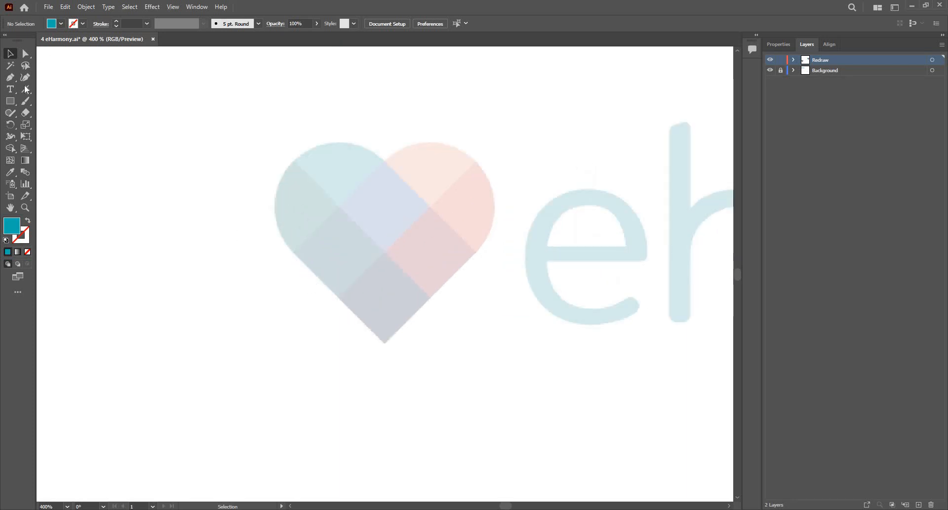
{"action": "left_click", "coordinate": [11, 102]}
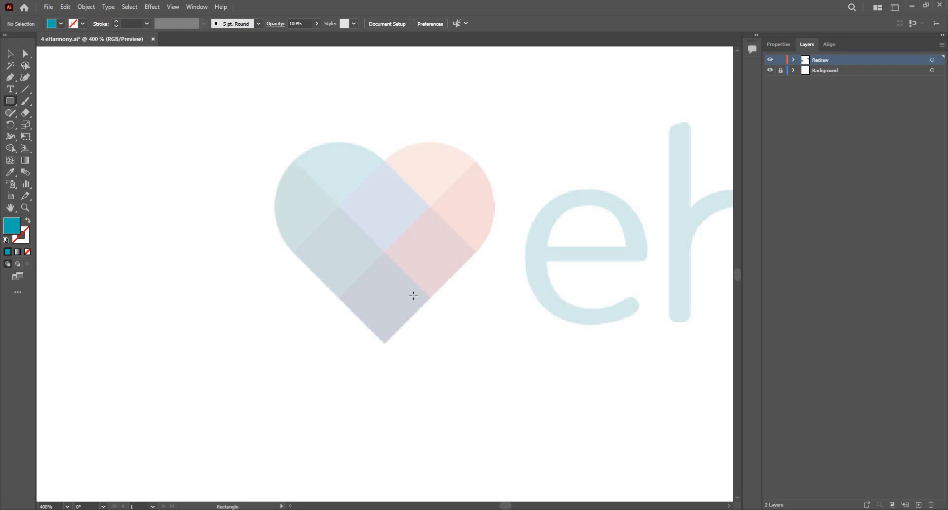
{"action": "left_click_drag", "start_coordinate": [296, 181], "coordinate": [431, 316]}
Give the square a 1 pt black stroke and no fill.
{"action": "left_click", "coordinate": [23, 238]}
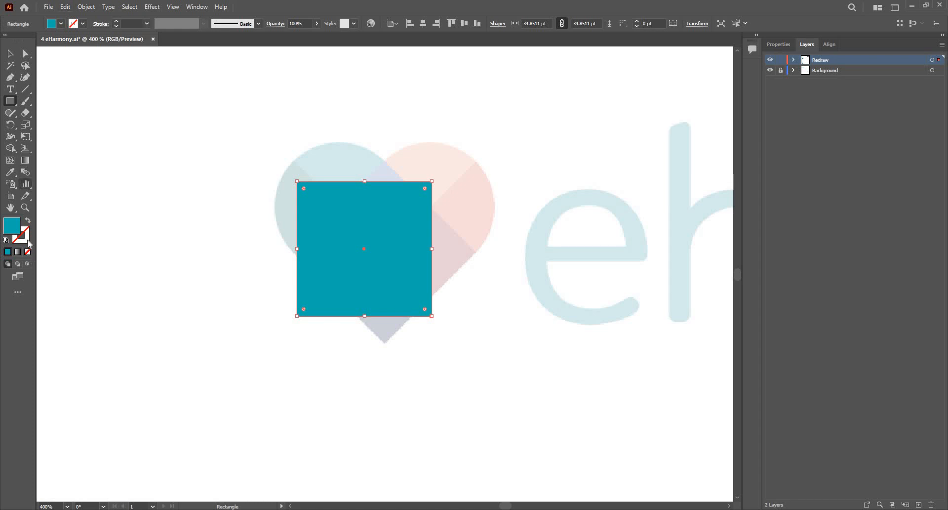
{"action": "key", "text": "F6"}
{"action": "left_click", "coordinate": [693, 177]}
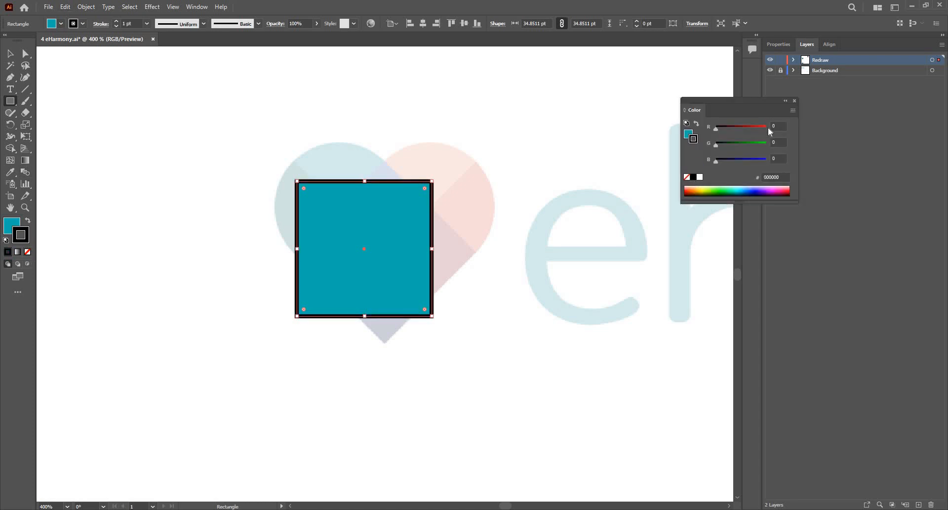
{"action": "left_click", "coordinate": [22, 229]}
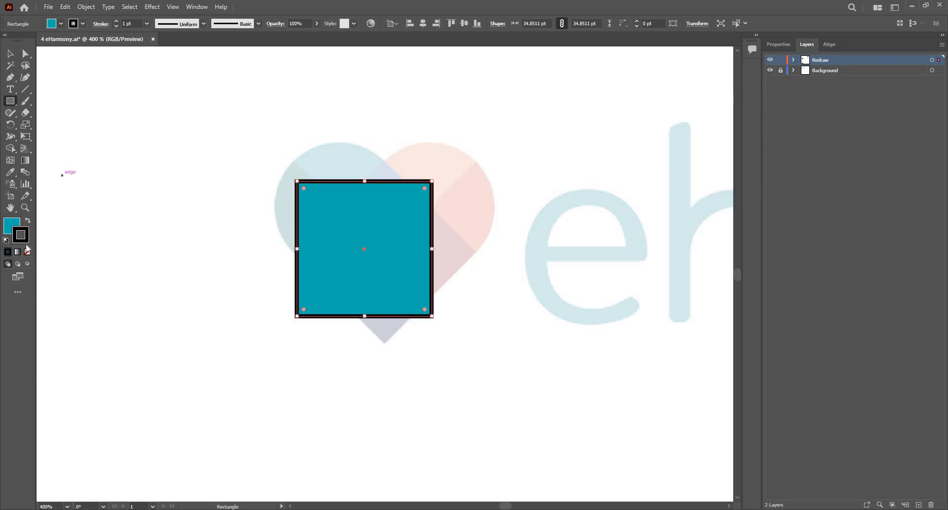
{"action": "left_click", "coordinate": [12, 226]}
{"action": "key", "text": "slash"}
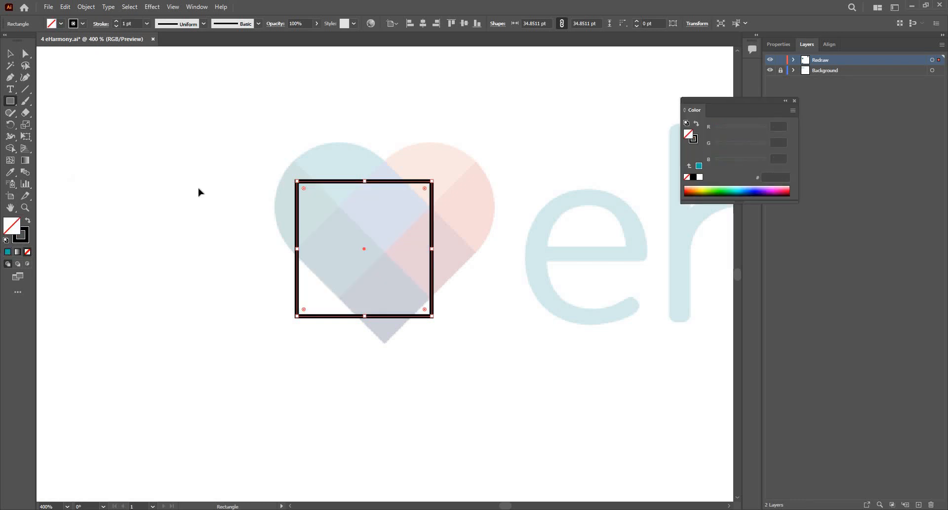
Rotate the square 45° into a diamond over the template heart's lower part and set its opacity to 32%.
{"action": "key", "text": "v"}
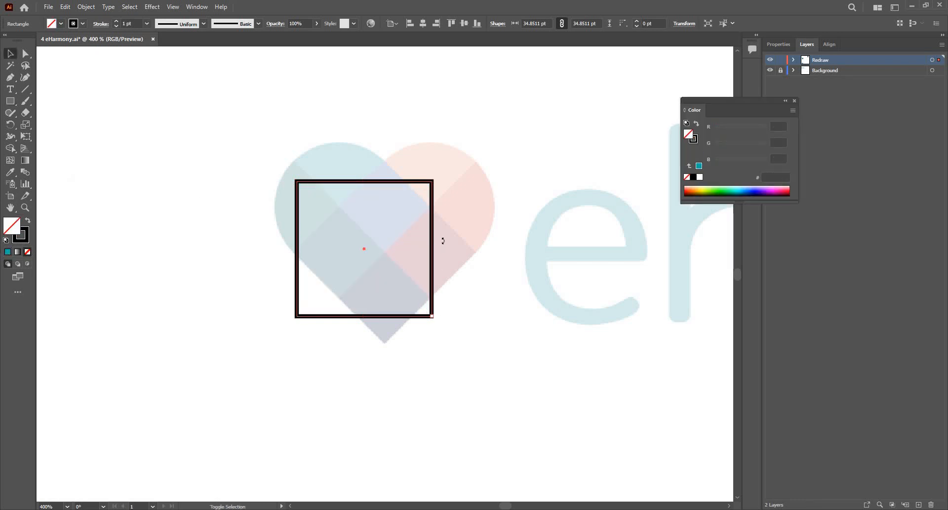
{"action": "left_click_drag", "start_coordinate": [439, 268], "coordinate": [447, 221]}
{"action": "scroll", "coordinate": [407, 176], "scroll_direction": "up", "scroll_amount": 2}
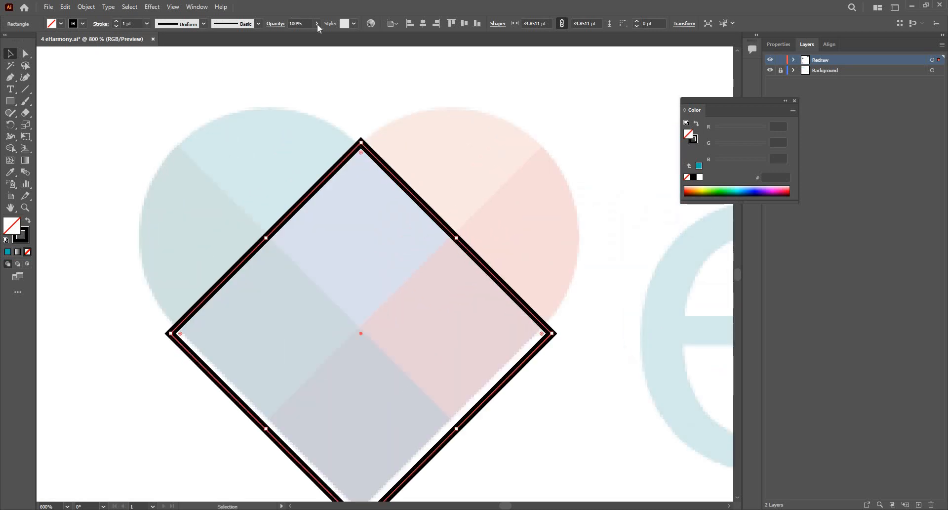
{"action": "left_click", "coordinate": [317, 23]}
{"action": "left_click_drag", "start_coordinate": [311, 35], "coordinate": [290, 36]}
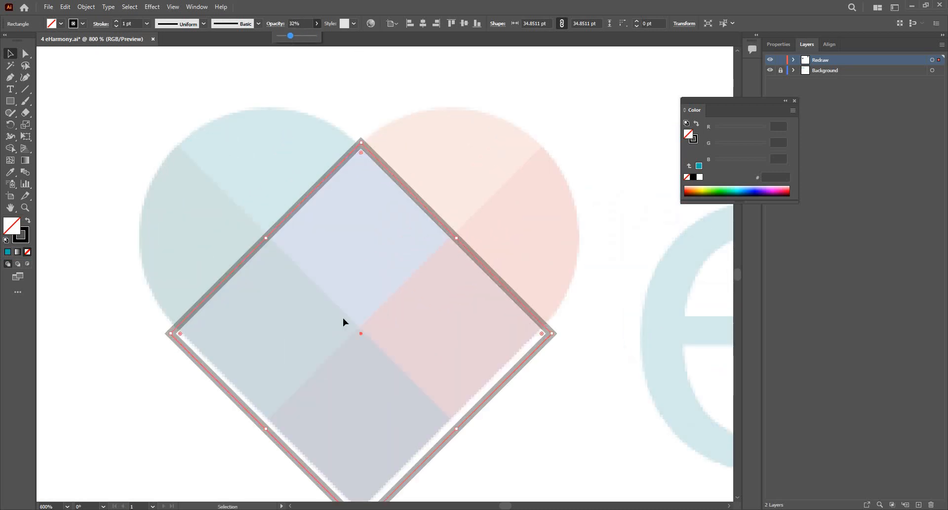
Scale the diamond down to about 33.6 pt per side so its lower corner meets the template heart's tip.
{"action": "scroll", "coordinate": [363, 292], "scroll_direction": "down", "scroll_amount": 2}
{"action": "scroll", "coordinate": [374, 296], "scroll_direction": "up", "scroll_amount": 2}
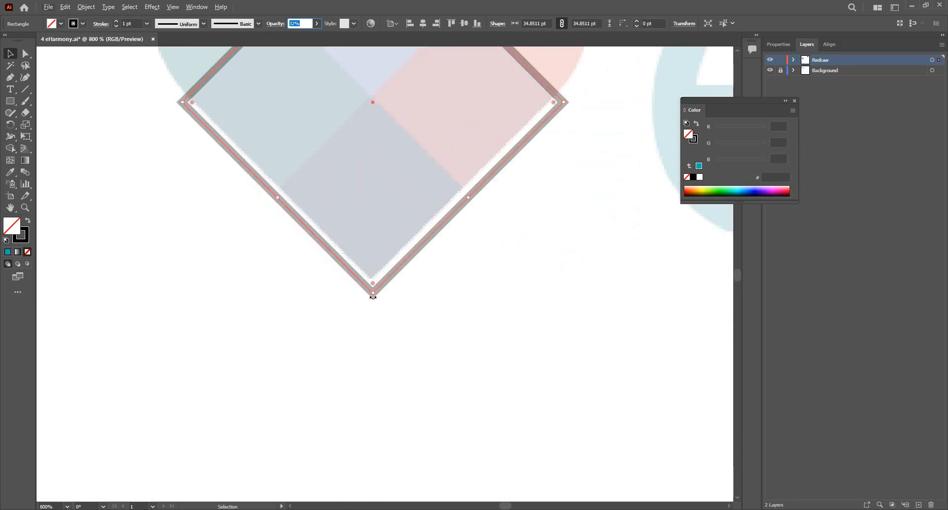
{"action": "left_click_drag", "start_coordinate": [373, 297], "coordinate": [375, 277]}
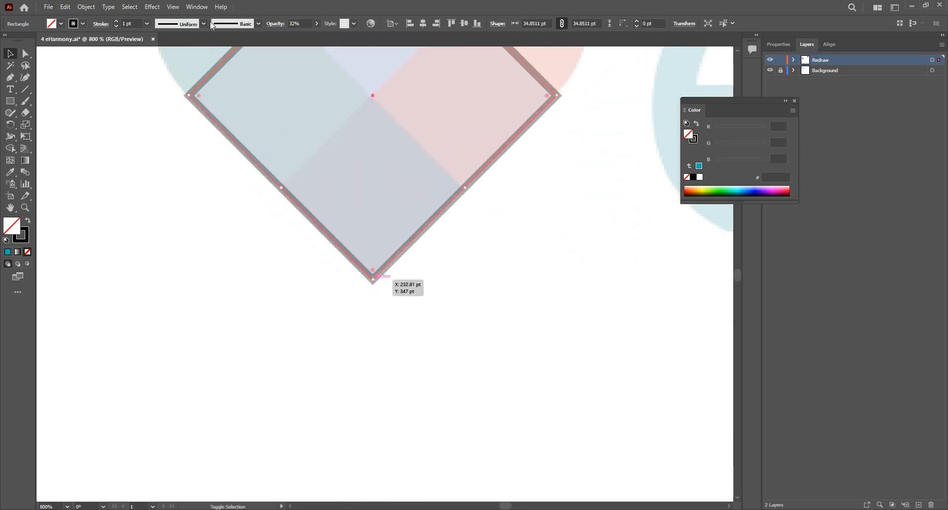
Align the diamond's stroke to the inside of its path.
{"action": "left_click", "coordinate": [101, 25]}
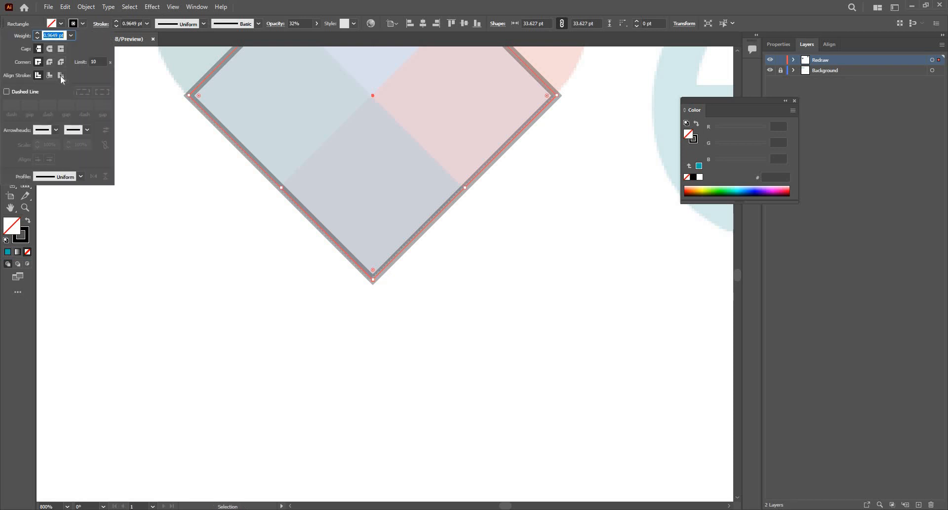
{"action": "left_click", "coordinate": [50, 75]}
{"action": "left_click", "coordinate": [7, 36]}
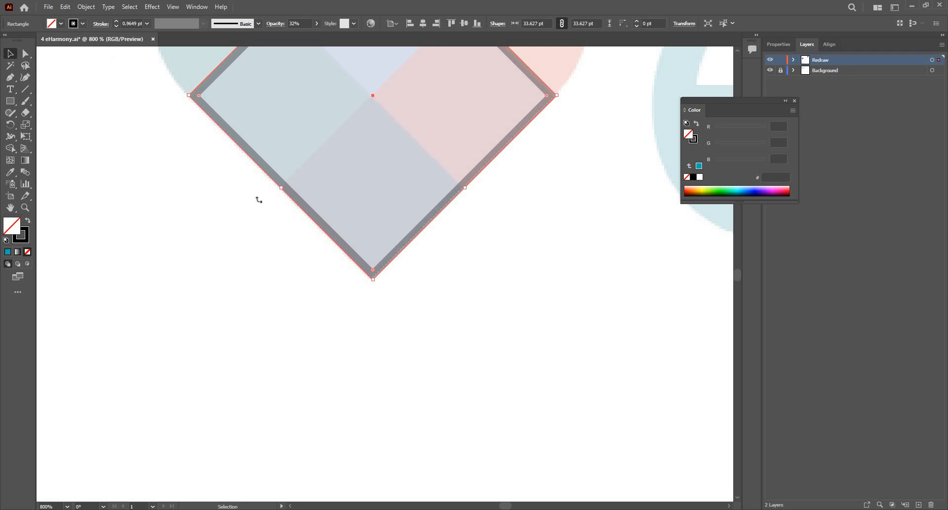
Nudge the diamond about 0.3 pt to the left so it lines up with the template heart's centre.
{"action": "scroll", "coordinate": [295, 96], "scroll_direction": "down", "scroll_amount": 1}
{"action": "scroll", "coordinate": [296, 96], "scroll_direction": "down", "scroll_amount": 2}
{"action": "scroll", "coordinate": [311, 97], "scroll_direction": "up", "scroll_amount": 6}
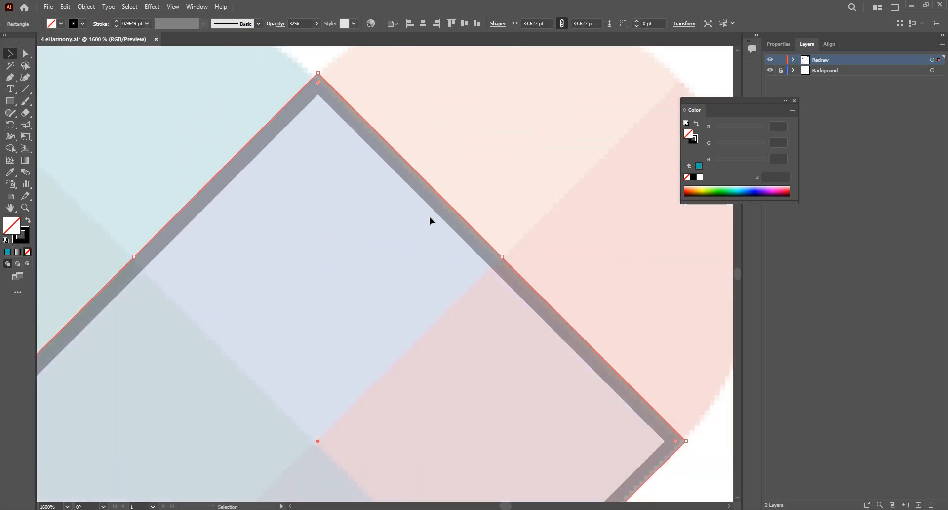
{"action": "key", "text": "Left"}
{"action": "key", "text": "Left"}
{"action": "key", "text": "Left"}
{"action": "key", "text": "Left"}
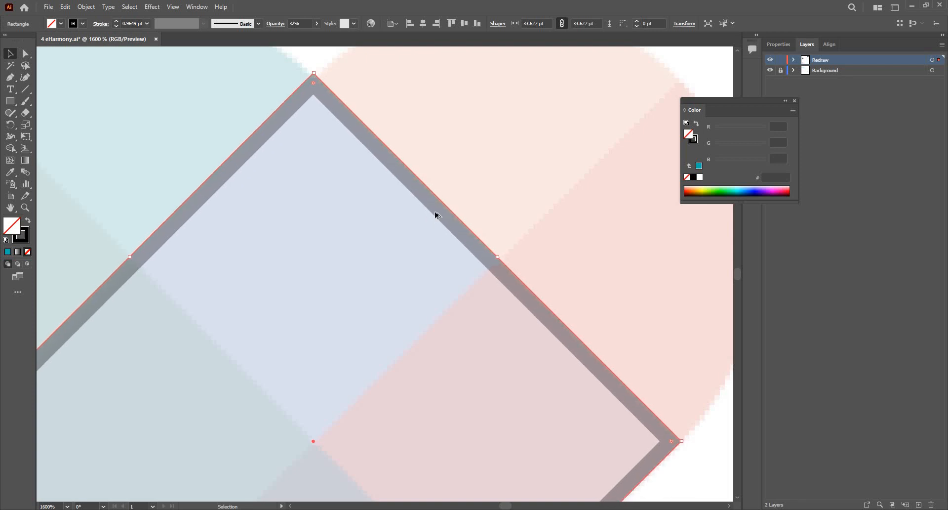
Scale the diamond down to about 33.44 pt per side so its upper corner meets the notch of the template heart.
{"action": "key", "text": "ctrl+minus"}
{"action": "key", "text": "ctrl+plus"}
{"action": "key", "text": "ctrl+plus"}
{"action": "key", "text": "ctrl+plus"}
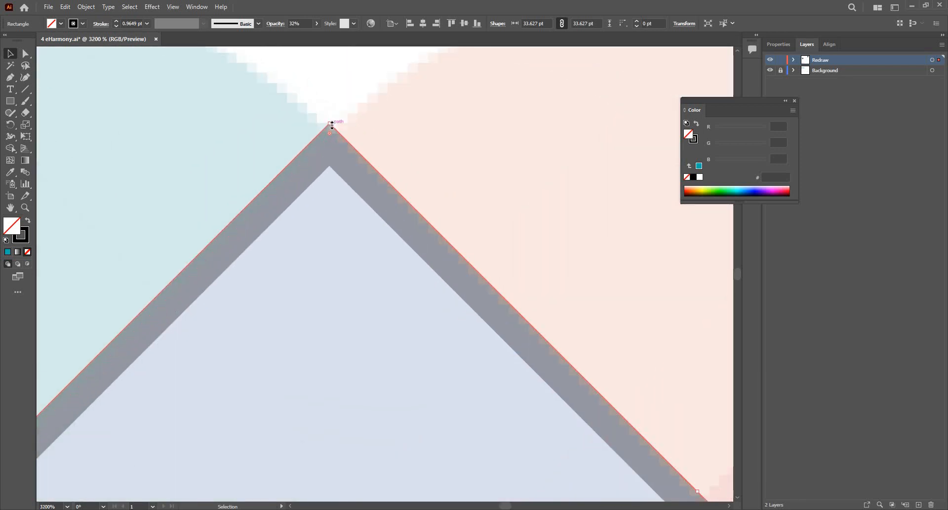
{"action": "left_click_drag", "start_coordinate": [329, 128], "coordinate": [330, 139]}
{"action": "key", "text": "ctrl+minus"}
{"action": "key", "text": "ctrl+minus"}
{"action": "key", "text": "ctrl+minus"}
{"action": "key", "text": "ctrl+minus"}
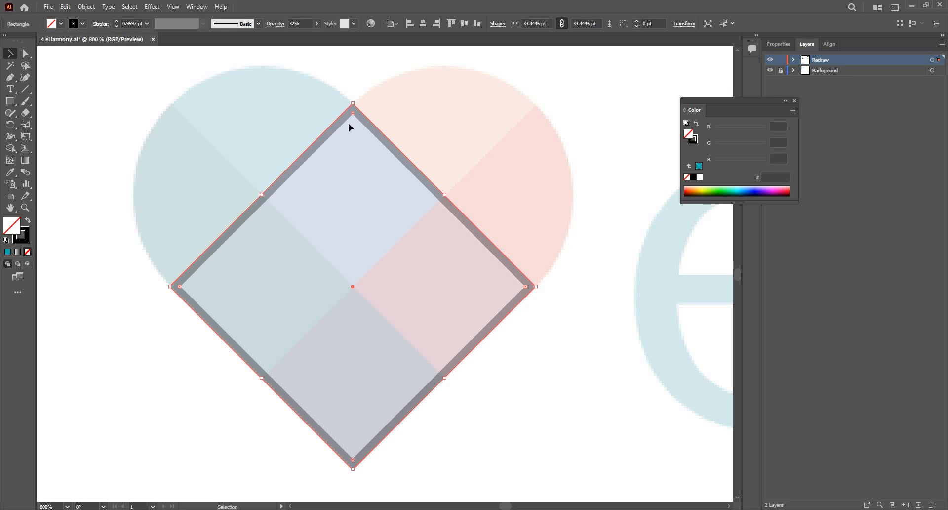
Set the diamond's overall width and height to 50 pt each.
{"action": "left_click", "coordinate": [280, 173]}
{"action": "left_click", "coordinate": [280, 178]}
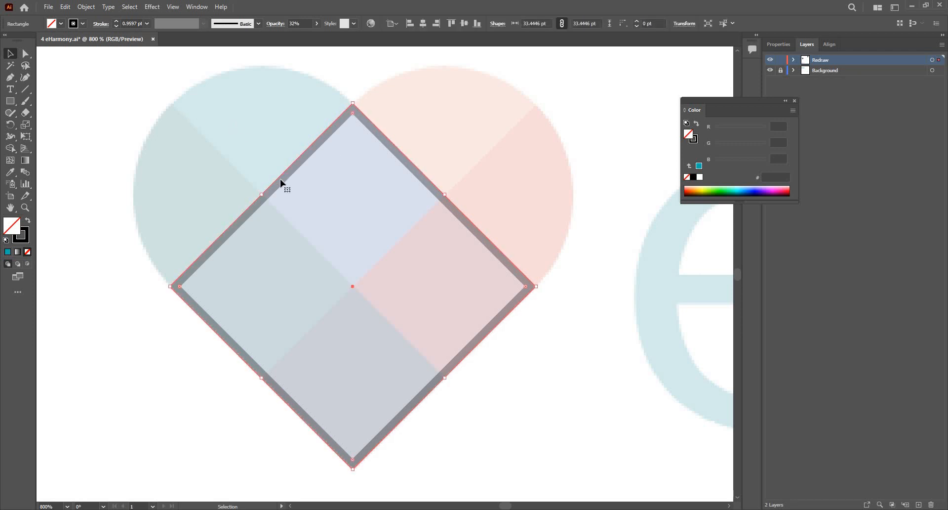
{"action": "left_click", "coordinate": [780, 45]}
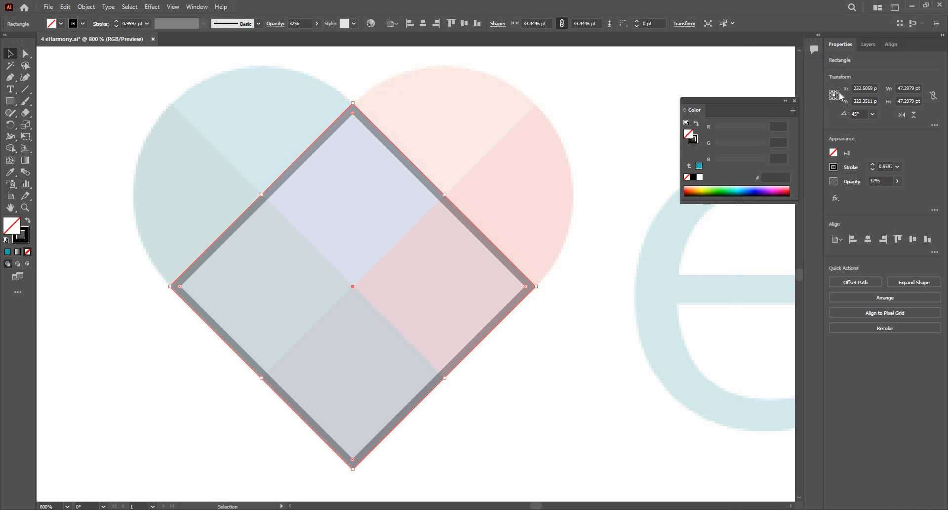
{"action": "left_click", "coordinate": [909, 88]}
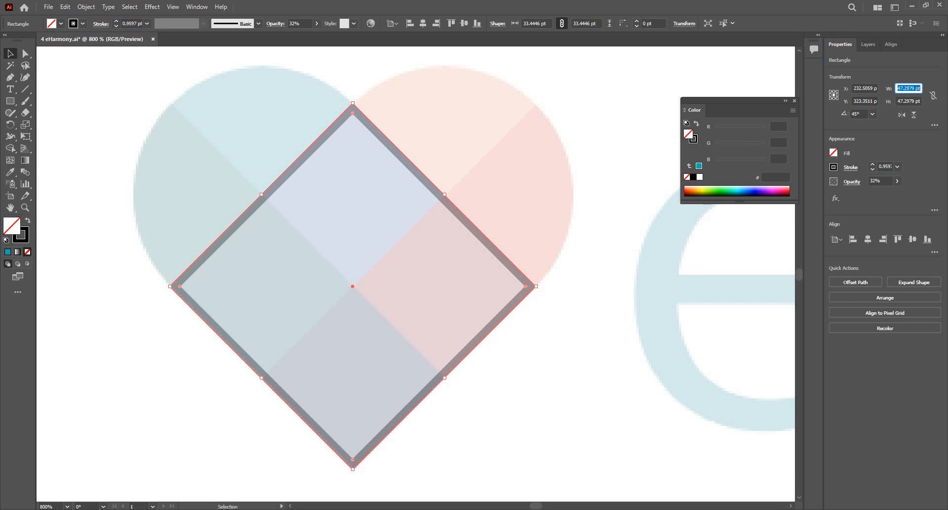
{"action": "type", "text": "50"}
{"action": "key", "text": "Tab"}
{"action": "type", "text": "50"}
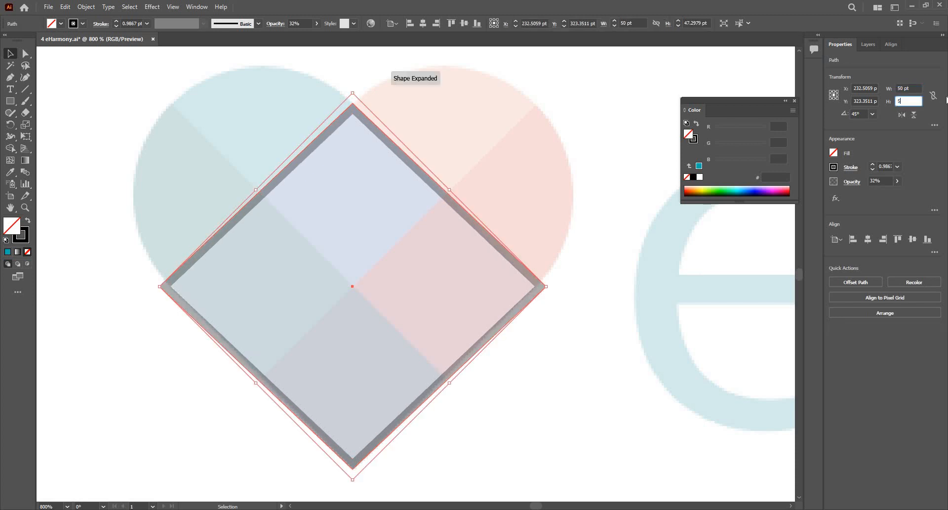
{"action": "key", "text": "Tab"}
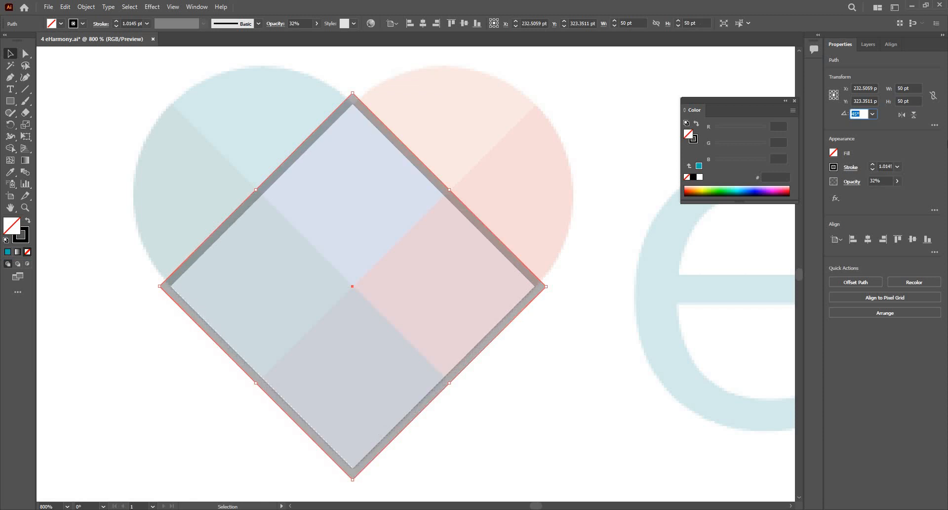
Constrain the diamond's proportions, set its overall width and height to 47 pt, and deselect it.
{"action": "key", "text": "a"}
{"action": "left_click", "coordinate": [389, 144]}
{"action": "key", "text": "ctrl+a"}
{"action": "left_click", "coordinate": [934, 95]}
{"action": "key", "text": "Tab"}
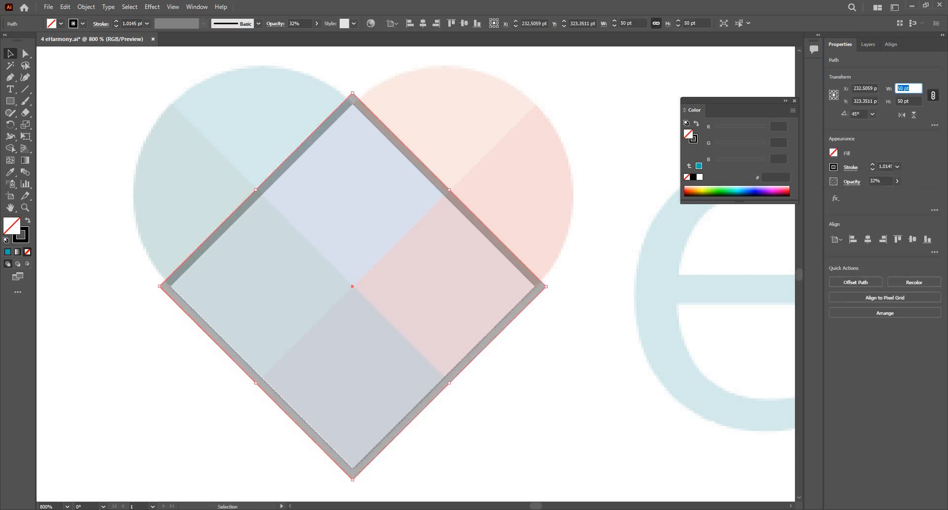
{"action": "type", "text": "47"}
{"action": "key", "text": "Return"}
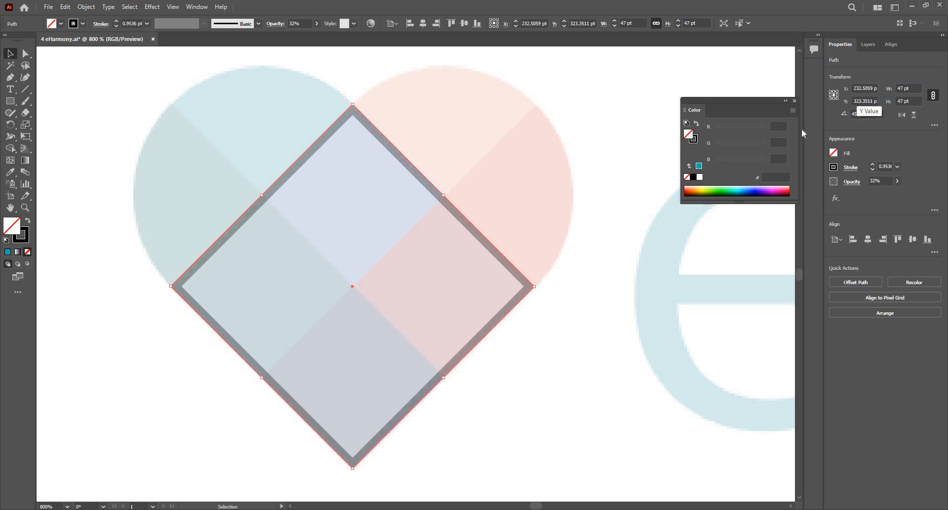
{"action": "key", "text": "ctrl+shift+a"}
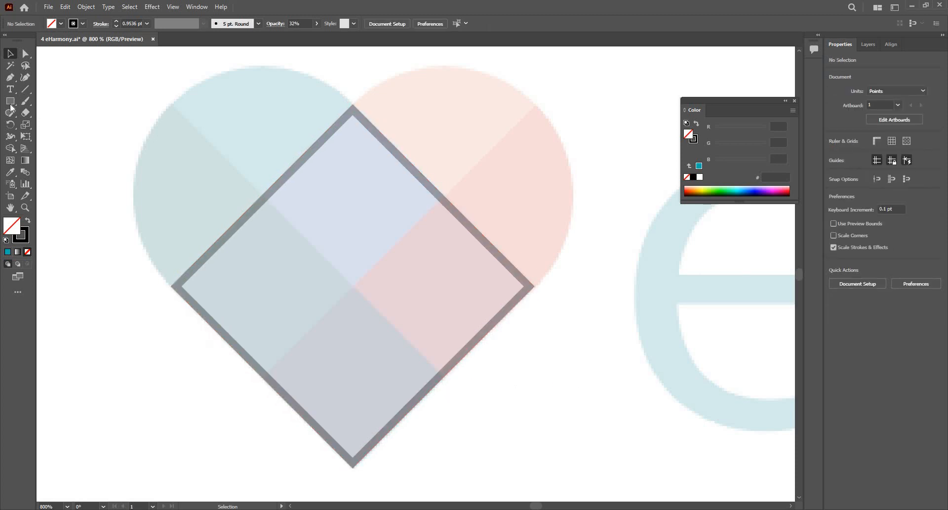
Create a 47 × 47 pt circle with the Ellipse tool over the template heart.
{"action": "left_click", "coordinate": [10, 104]}
{"action": "key", "text": "l"}
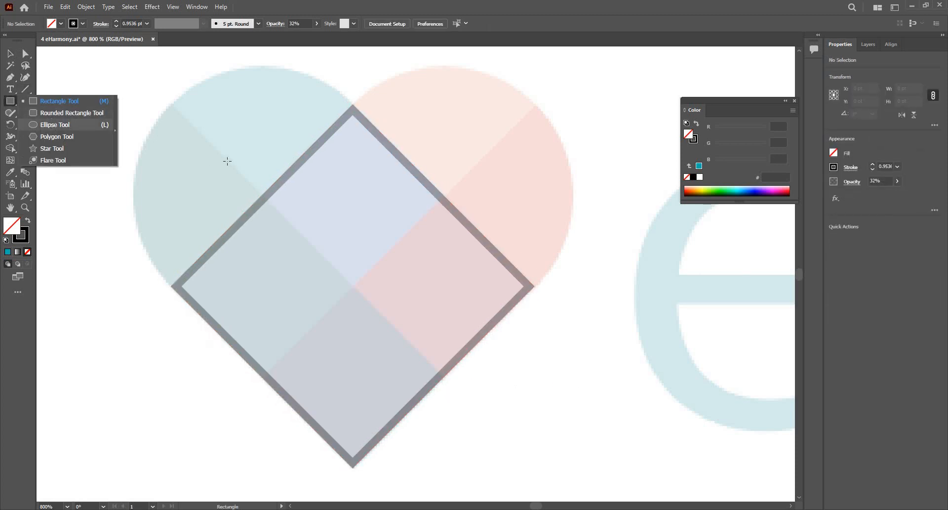
{"action": "left_click", "coordinate": [426, 239]}
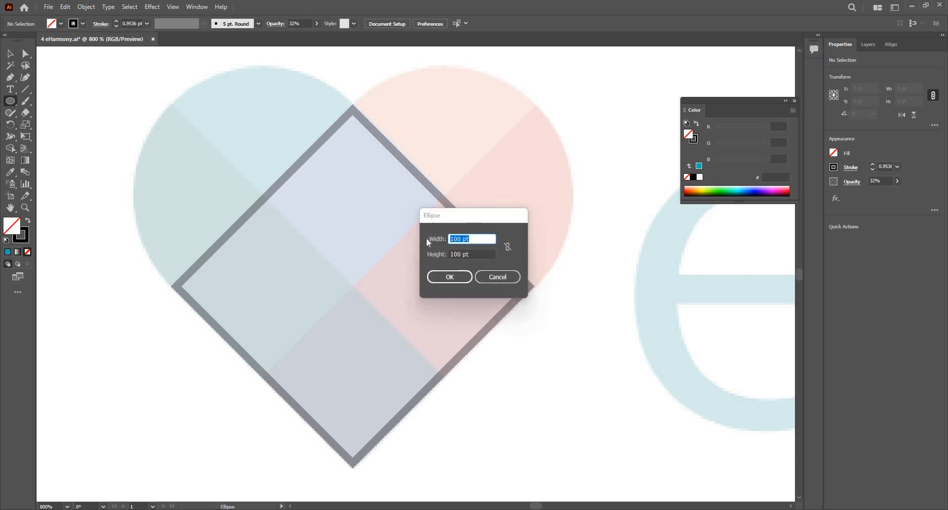
{"action": "type", "text": "47"}
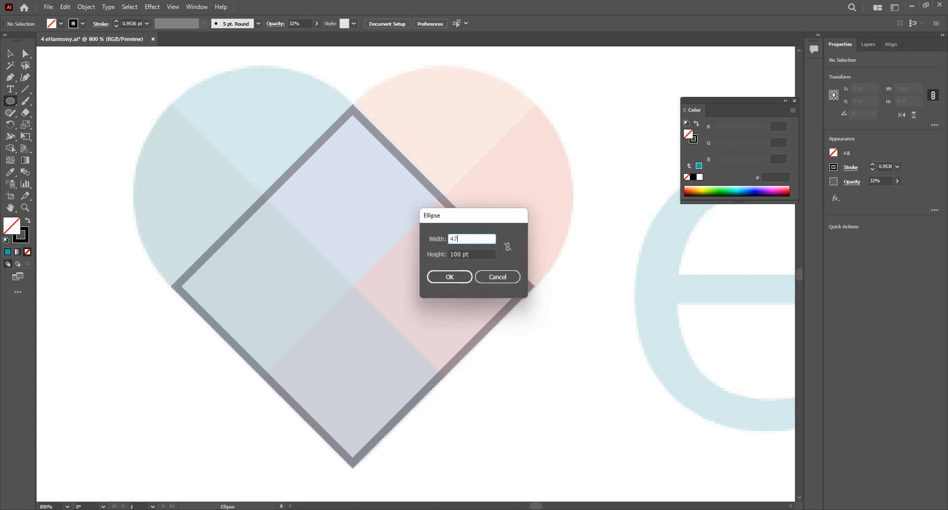
{"action": "key", "text": "Tab"}
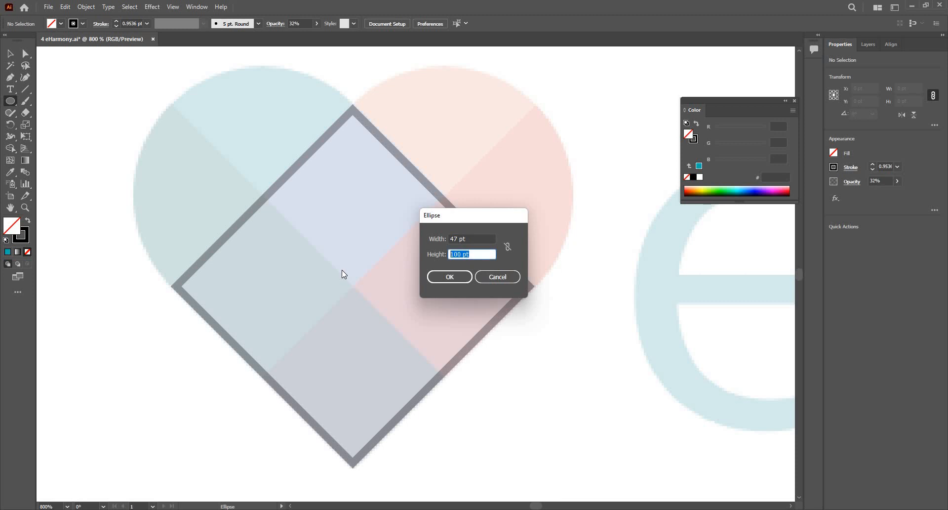
{"action": "type", "text": "47"}
{"action": "key", "text": "Return"}
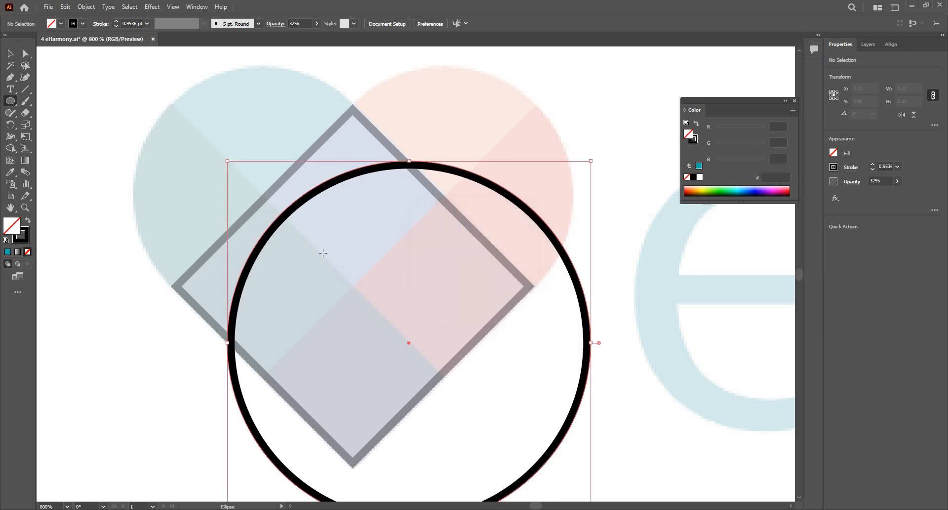
Move the circle onto the heart's blue-green lobe and scale it down to about 33.47 pt across to match the lobe.
{"action": "left_click", "coordinate": [8, 54]}
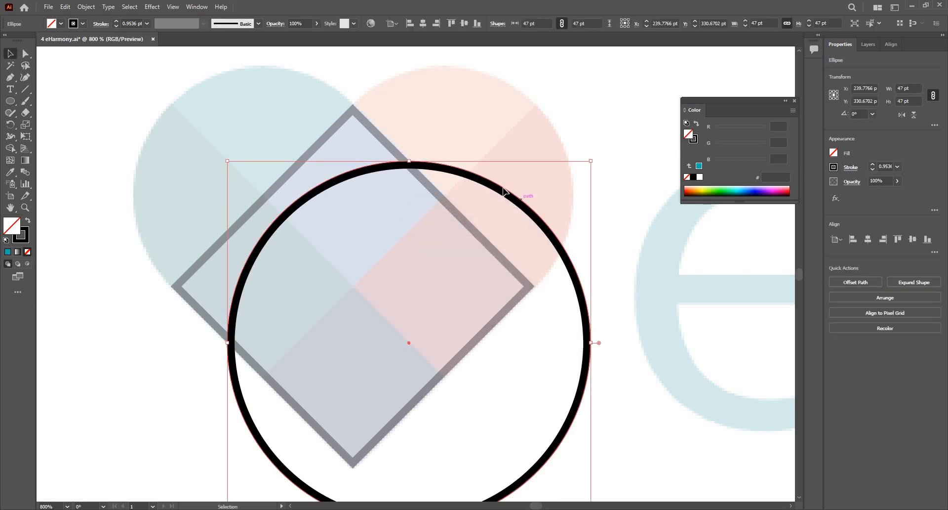
{"action": "left_click_drag", "start_coordinate": [484, 185], "coordinate": [375, 76]}
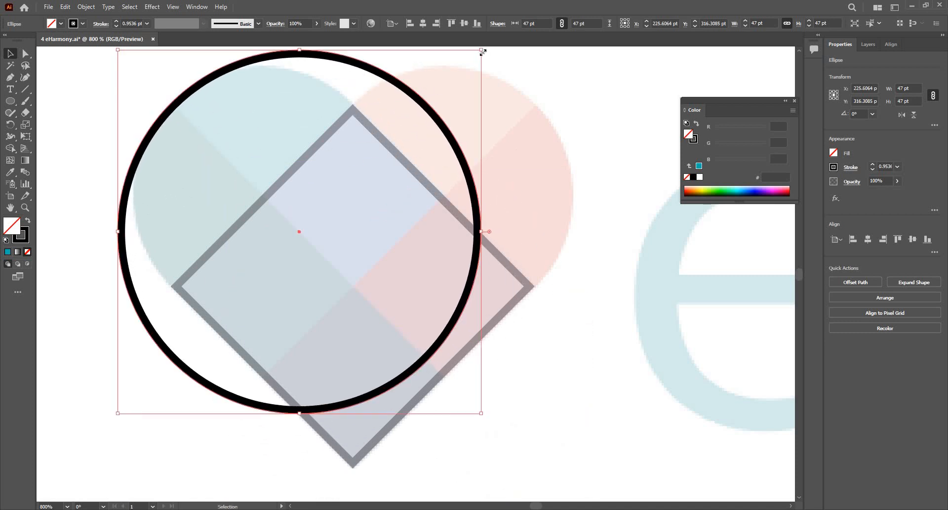
{"action": "left_click_drag", "start_coordinate": [483, 49], "coordinate": [377, 155]}
{"action": "left_click_drag", "start_coordinate": [351, 103], "coordinate": [417, 114]}
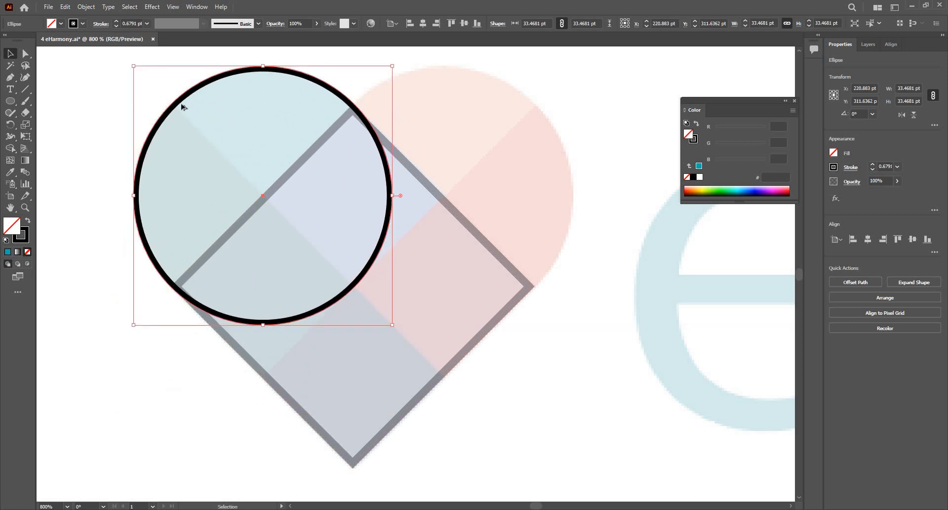
Reduce the stroke weight of both the diamond and the circle to 0.25 pt.
{"action": "scroll", "coordinate": [197, 126], "scroll_direction": "up", "scroll_amount": 1}
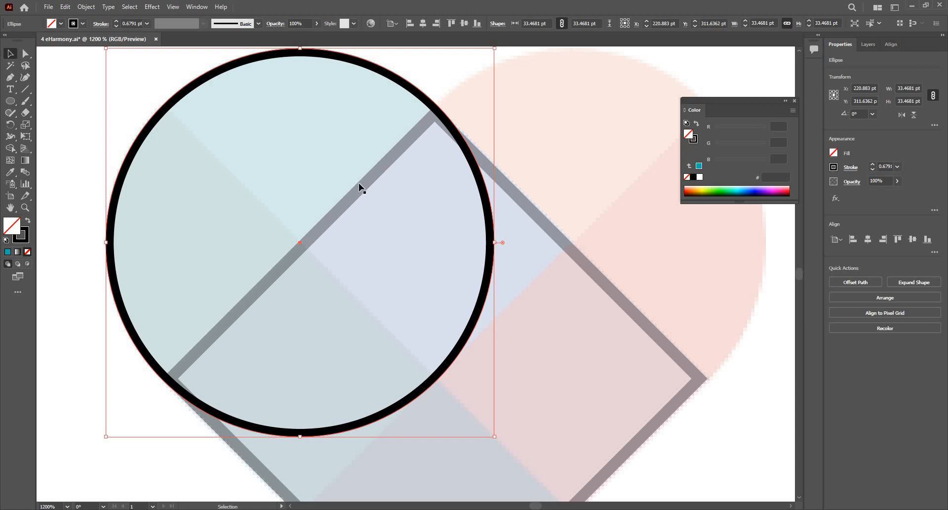
{"action": "scroll", "coordinate": [339, 182], "scroll_direction": "up", "scroll_amount": 1}
{"action": "scroll", "coordinate": [431, 206], "scroll_direction": "left", "scroll_amount": 2}
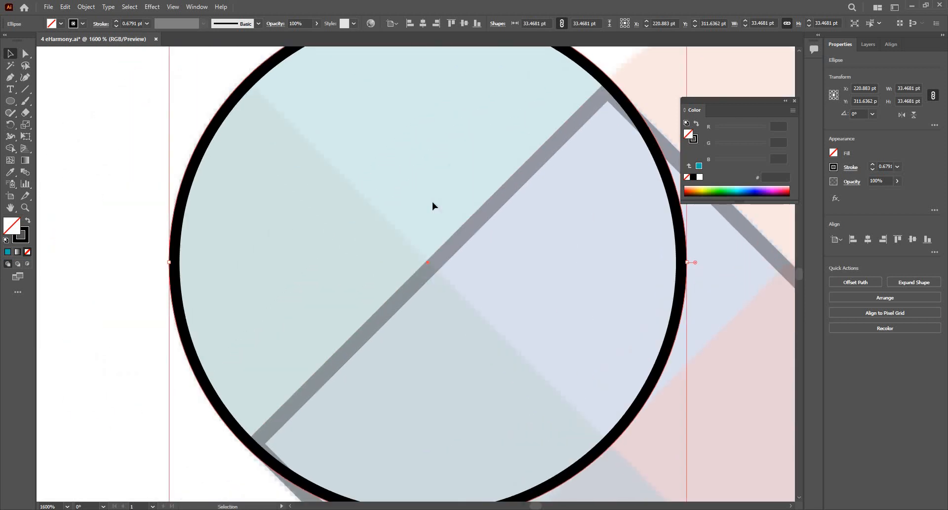
{"action": "scroll", "coordinate": [432, 205], "scroll_direction": "down", "scroll_amount": 1}
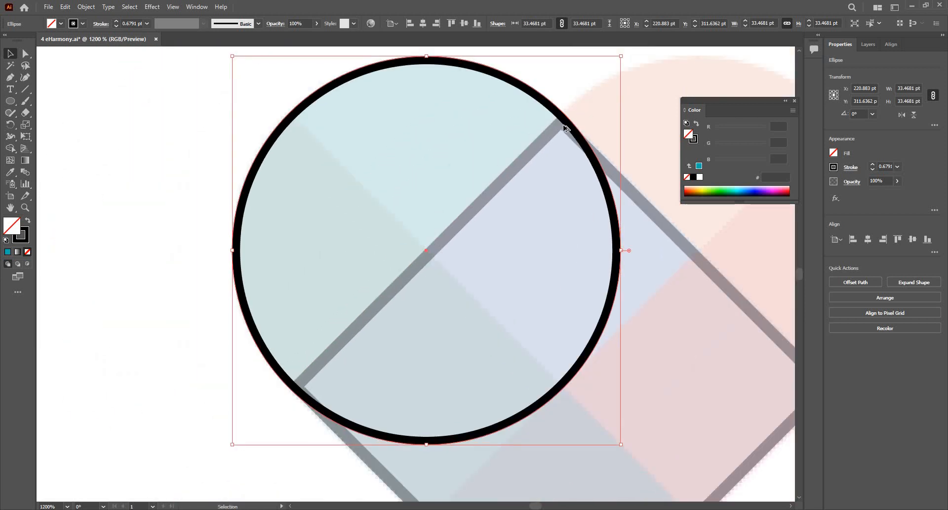
{"action": "scroll", "coordinate": [497, 106], "scroll_direction": "up", "scroll_amount": 1}
{"action": "scroll", "coordinate": [503, 126], "scroll_direction": "down", "scroll_amount": 1}
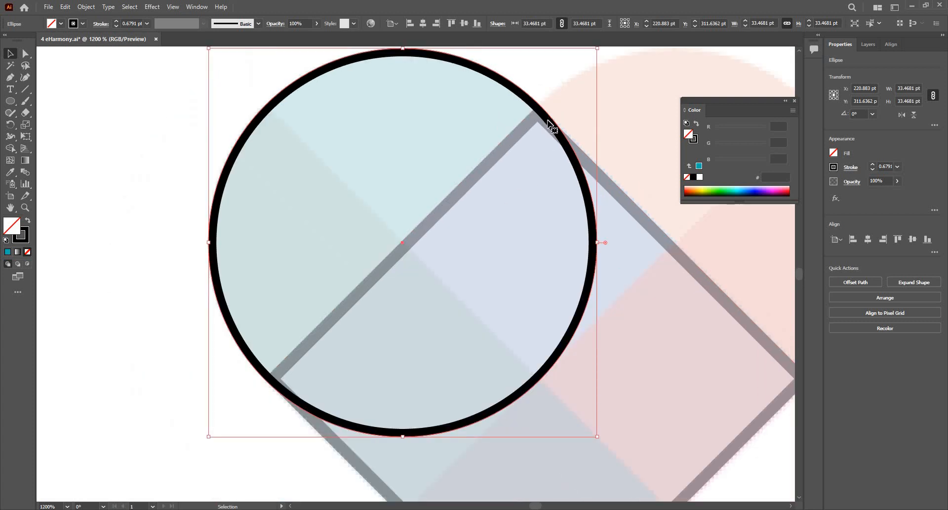
{"action": "left_click_drag", "start_coordinate": [552, 128], "coordinate": [556, 133]}
{"action": "left_click_drag", "start_coordinate": [622, 262], "coordinate": [622, 262]}
{"action": "left_click", "coordinate": [641, 214]}
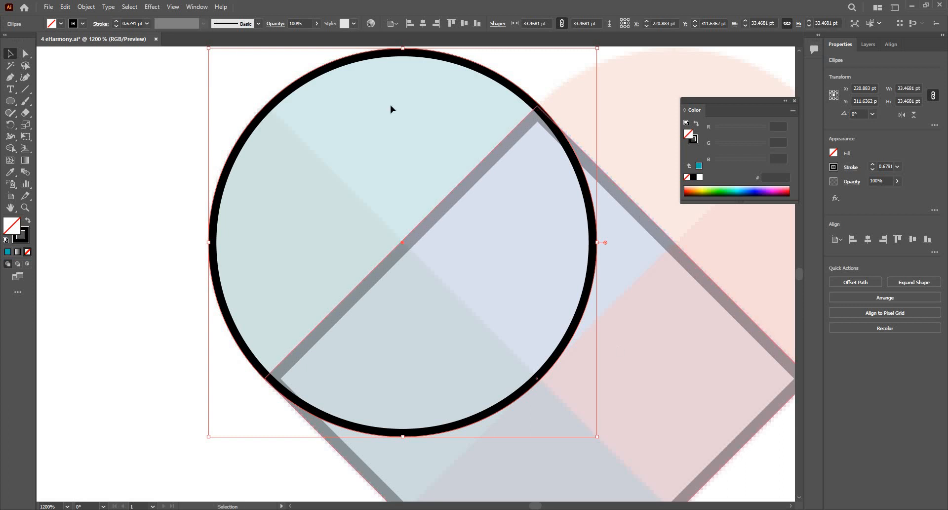
{"action": "left_click", "coordinate": [116, 26]}
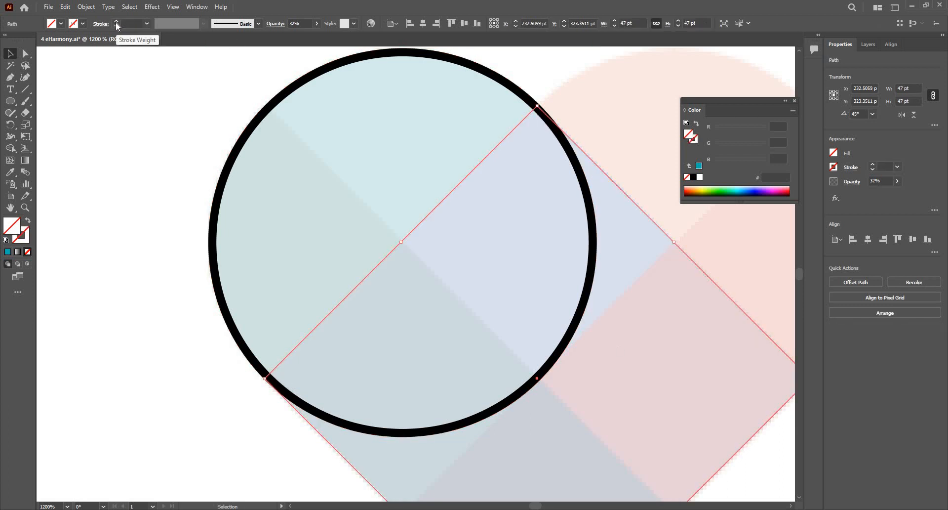
{"action": "left_click", "coordinate": [434, 58]}
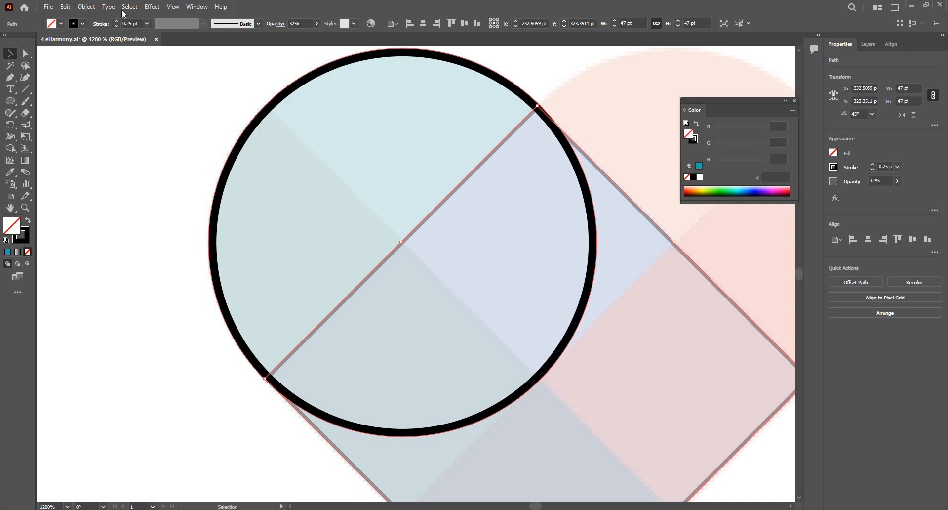
{"action": "left_click", "coordinate": [117, 24]}
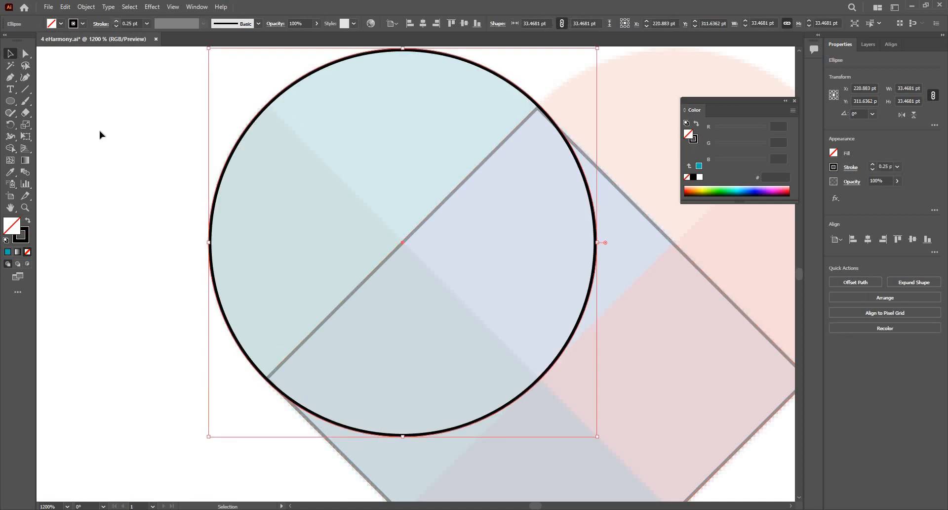
{"action": "left_click", "coordinate": [519, 104]}
Examine how the circle lines up with the diamond's upper corner and the midpoint of its upper-left edge.
{"action": "scroll", "coordinate": [562, 122], "scroll_direction": "up", "scroll_amount": 4}
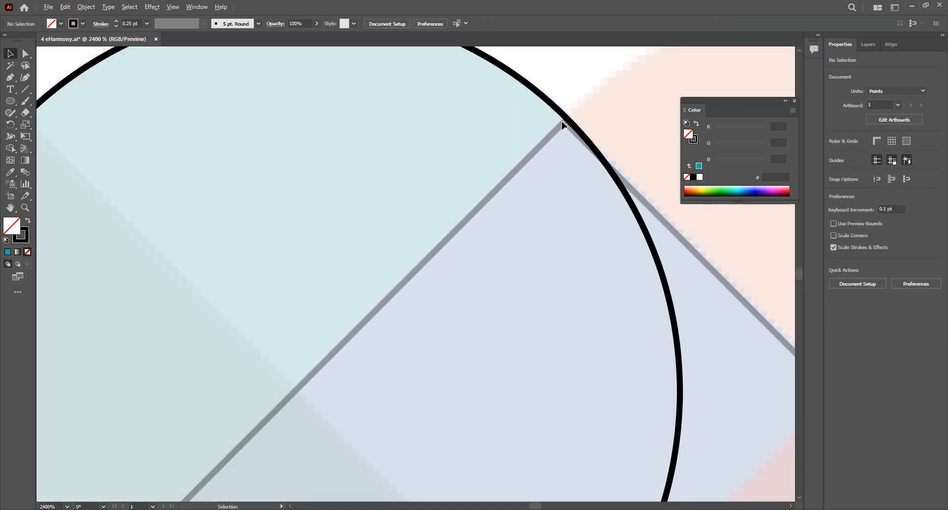
{"action": "scroll", "coordinate": [561, 123], "scroll_direction": "down", "scroll_amount": 5}
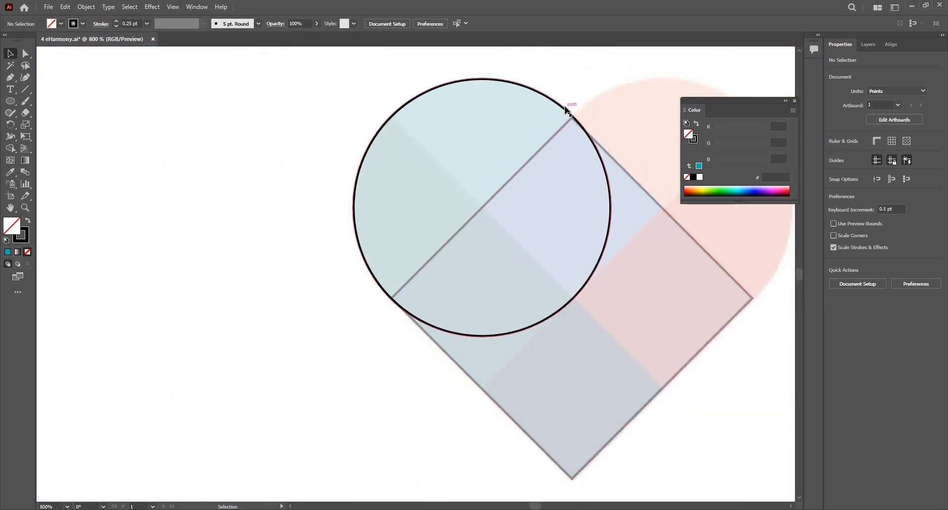
{"action": "left_click", "coordinate": [565, 107]}
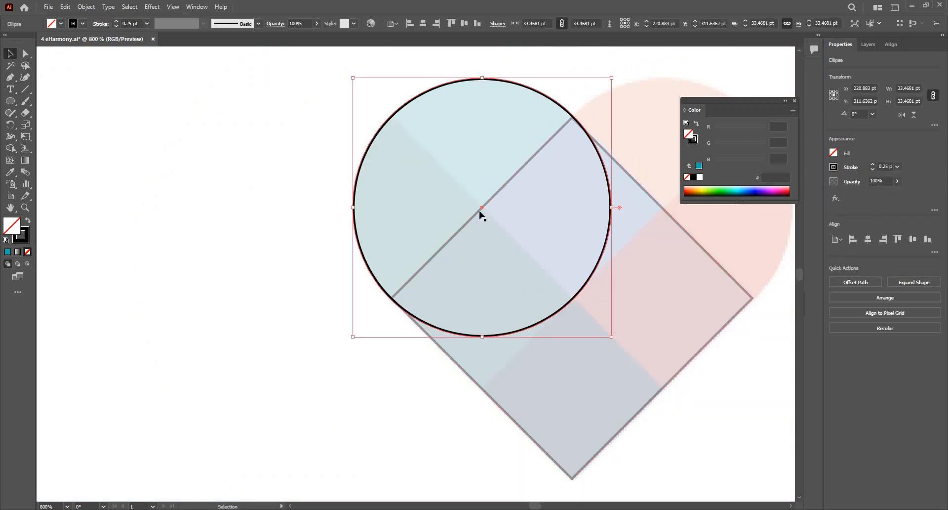
{"action": "scroll", "coordinate": [526, 182], "scroll_direction": "up", "scroll_amount": 1}
{"action": "scroll", "coordinate": [342, 172], "scroll_direction": "up", "scroll_amount": 1}
{"action": "scroll", "coordinate": [342, 171], "scroll_direction": "down", "scroll_amount": 4}
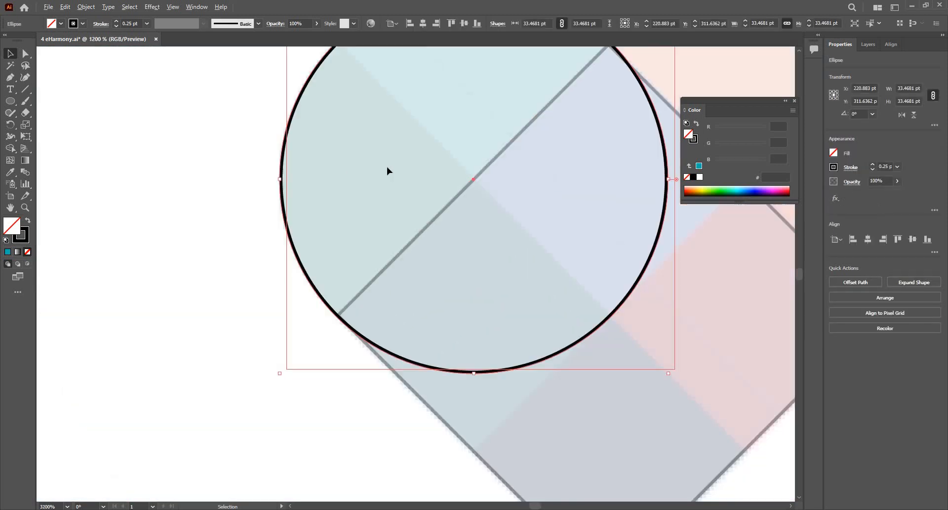
{"action": "scroll", "coordinate": [470, 166], "scroll_direction": "up", "scroll_amount": 1}
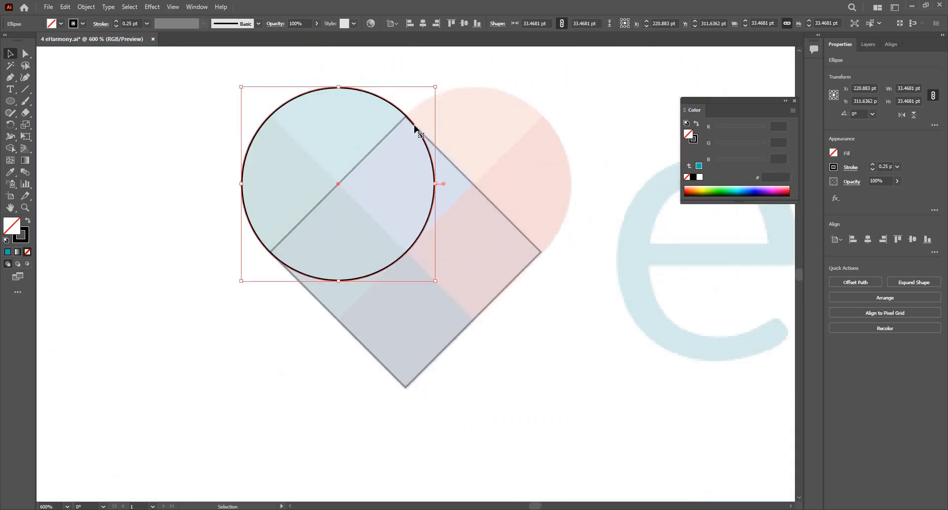
Duplicate the circle horizontally onto the heart's peach-pink lobe, with both circles crossing at the diamond's upper corner and the heart's centre.
{"action": "left_click_drag", "start_coordinate": [414, 126], "coordinate": [554, 153]}
{"action": "scroll", "coordinate": [476, 182], "scroll_direction": "up", "scroll_amount": 5}
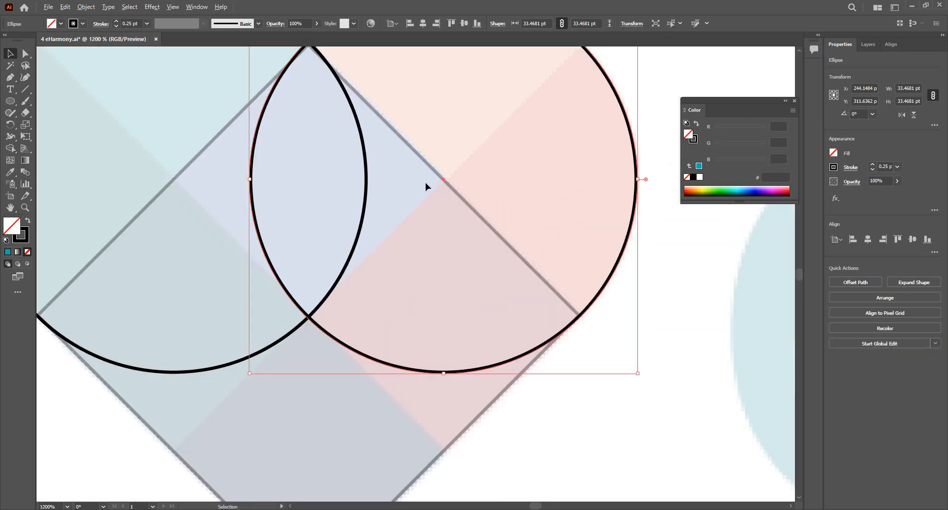
{"action": "scroll", "coordinate": [478, 197], "scroll_direction": "down", "scroll_amount": 4}
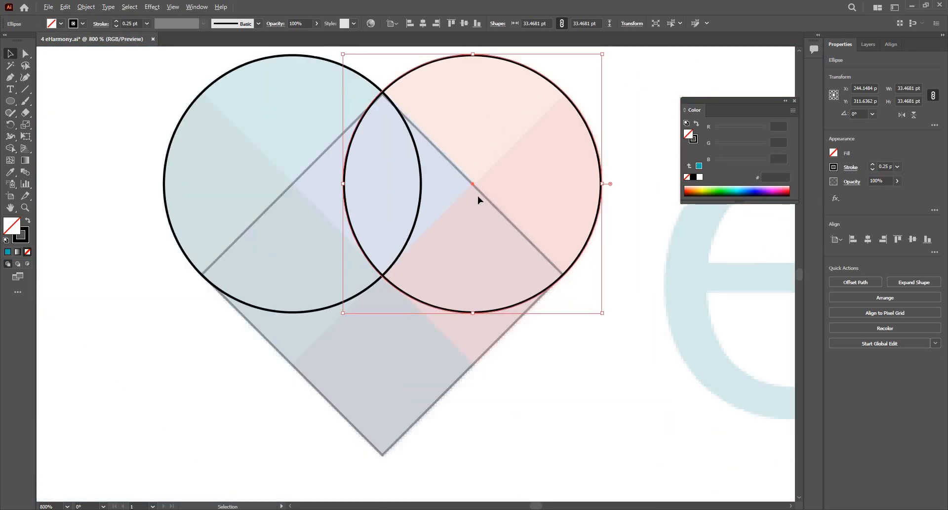
{"action": "scroll", "coordinate": [436, 250], "scroll_direction": "up", "scroll_amount": 4}
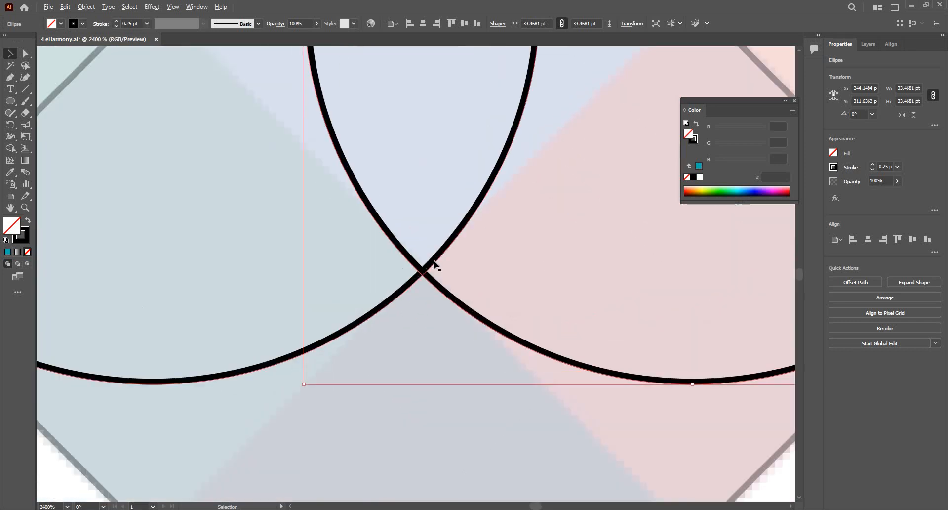
{"action": "scroll", "coordinate": [436, 265], "scroll_direction": "up", "scroll_amount": 1}
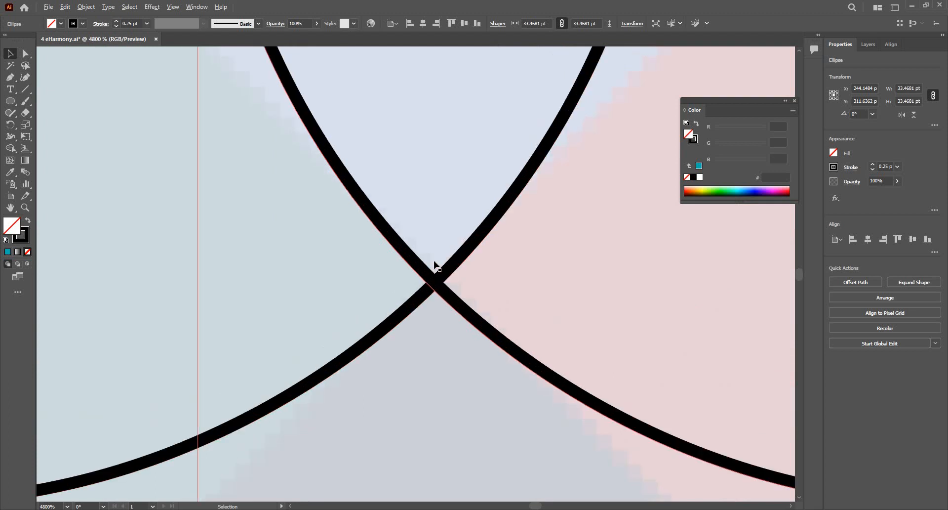
{"action": "scroll", "coordinate": [435, 265], "scroll_direction": "down", "scroll_amount": 6}
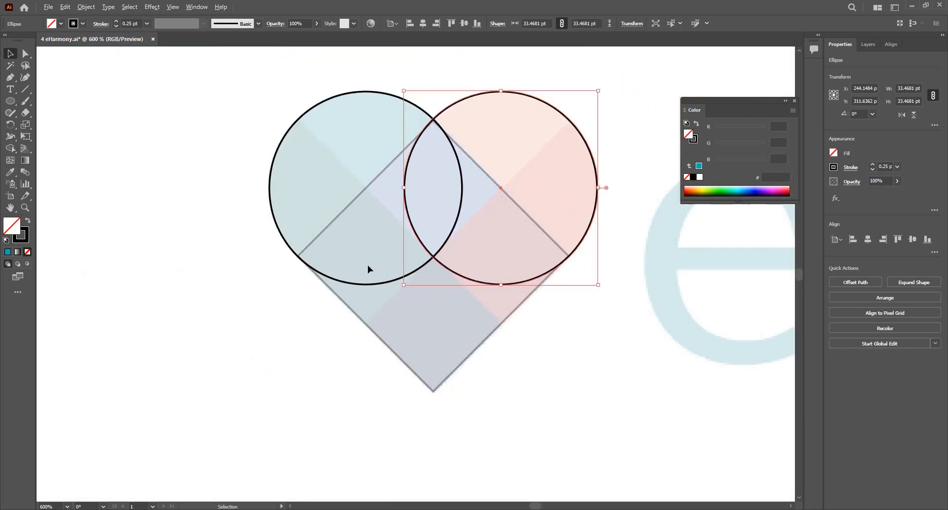
{"action": "scroll", "coordinate": [308, 323], "scroll_direction": "down", "scroll_amount": 1}
{"action": "left_click", "coordinate": [299, 280]}
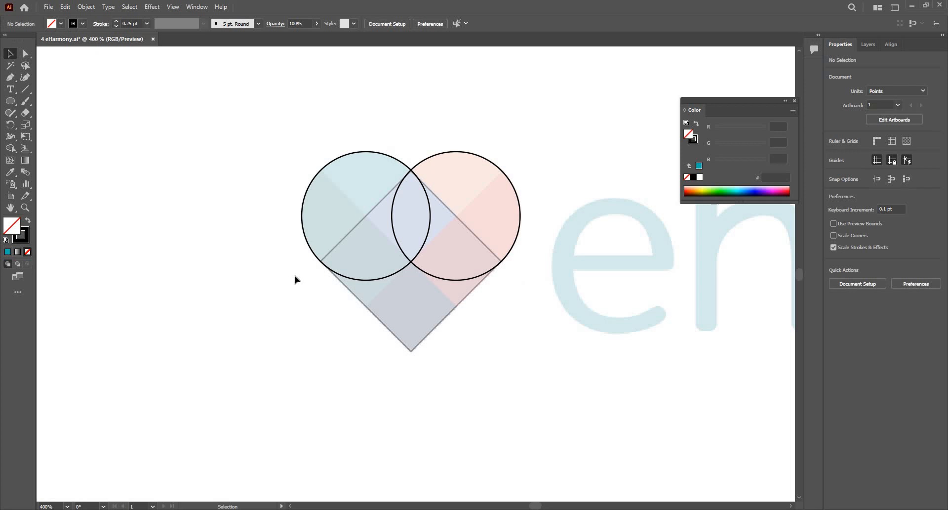
Draw a 45° diagonal line, about 46.38 pt wide and high, from outside the blue-green lobe through the heart's centre past the diamond's lower-right edge.
{"action": "scroll", "coordinate": [295, 279], "scroll_direction": "down", "scroll_amount": 2}
{"action": "scroll", "coordinate": [295, 280], "scroll_direction": "up", "scroll_amount": 1}
{"action": "left_click", "coordinate": [25, 89]}
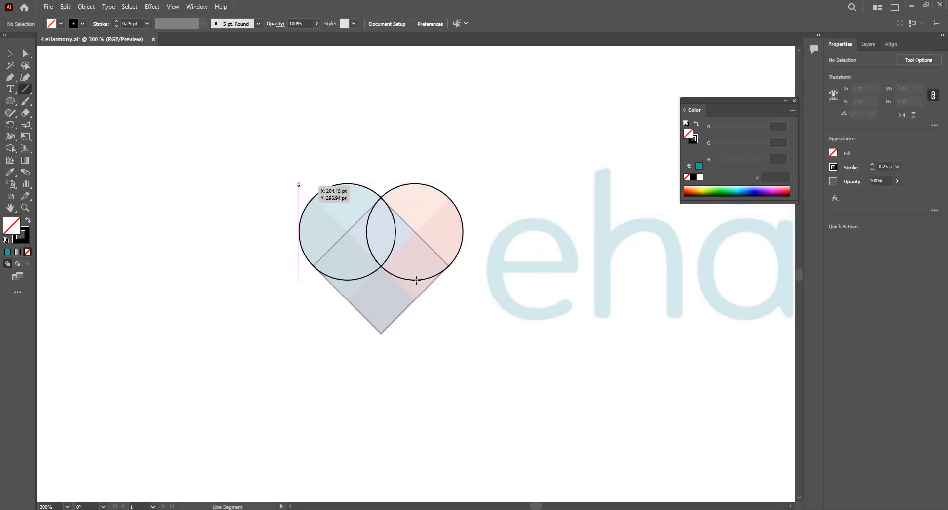
{"action": "left_click_drag", "start_coordinate": [299, 186], "coordinate": [439, 303]}
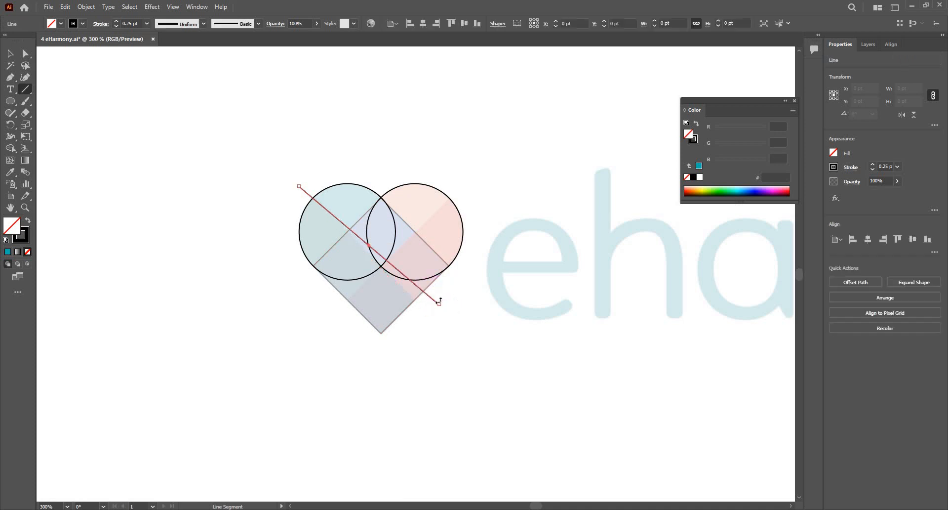
{"action": "key", "text": "ctrl+z"}
{"action": "left_click_drag", "start_coordinate": [302, 186], "coordinate": [415, 320]}
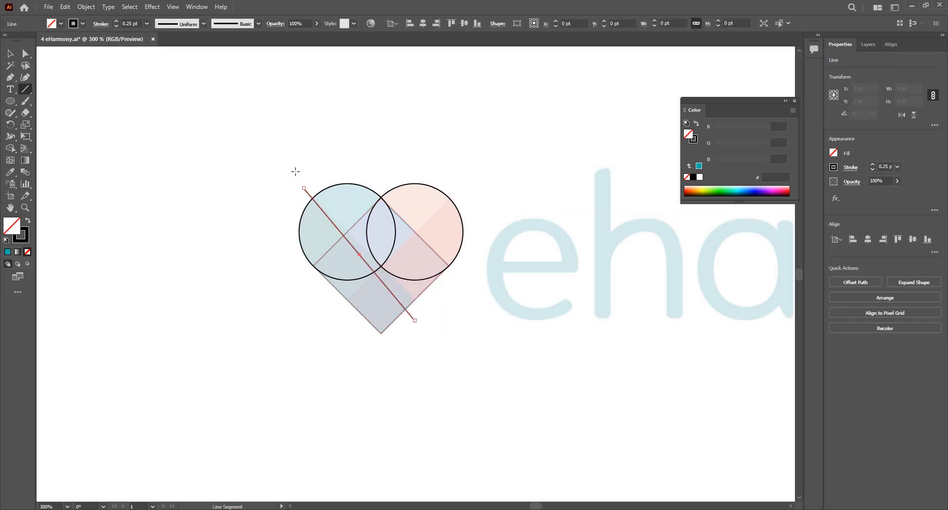
{"action": "key", "text": "ctrl+z"}
{"action": "left_click_drag", "start_coordinate": [294, 176], "coordinate": [427, 310]}
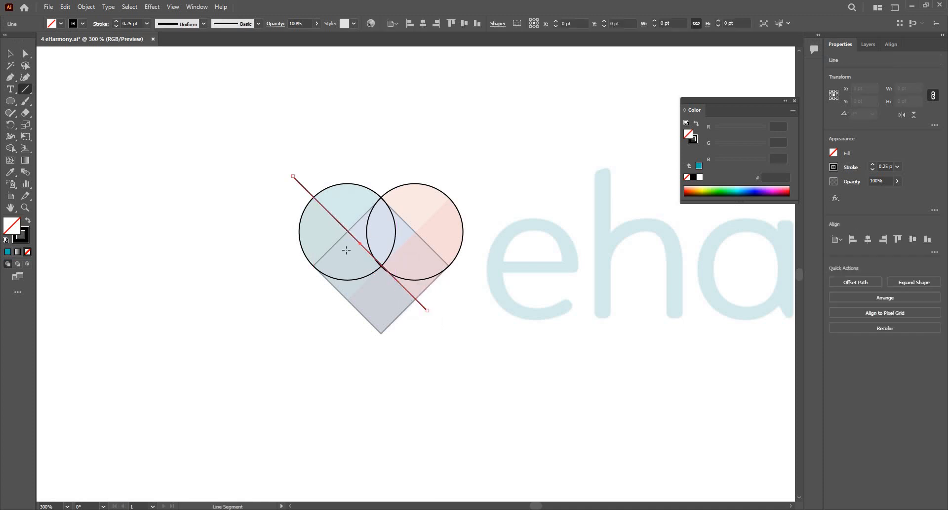
Lower the diagonal line's opacity to 29%.
{"action": "key", "text": "ctrl+equal"}
{"action": "key", "text": "ctrl+equal"}
{"action": "key", "text": "ctrl+equal"}
{"action": "key", "text": "ctrl+equal"}
{"action": "key", "text": "ctrl+equal"}
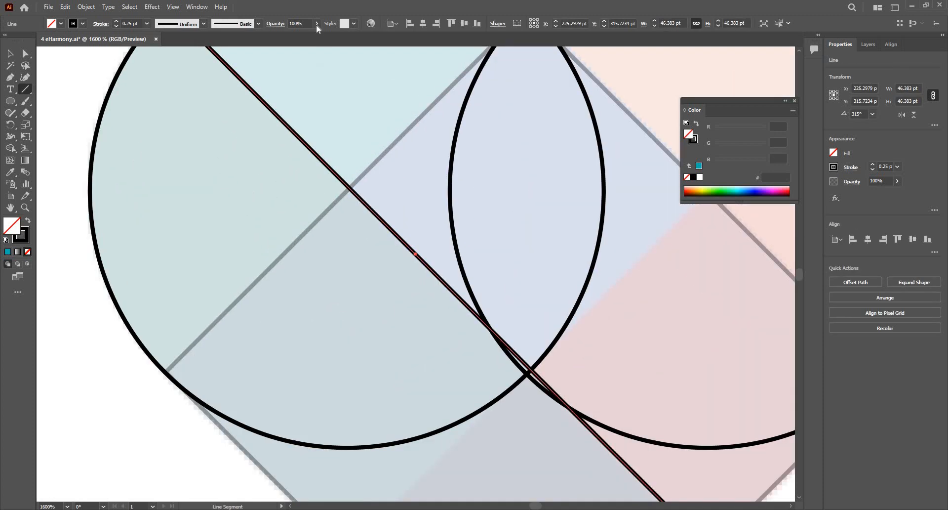
{"action": "left_click", "coordinate": [317, 25]}
{"action": "left_click_drag", "start_coordinate": [299, 37], "coordinate": [290, 38]}
Move the diagonal line slightly so it follows the template's colour boundary below the blue-green lobe.
{"action": "key", "text": "v"}
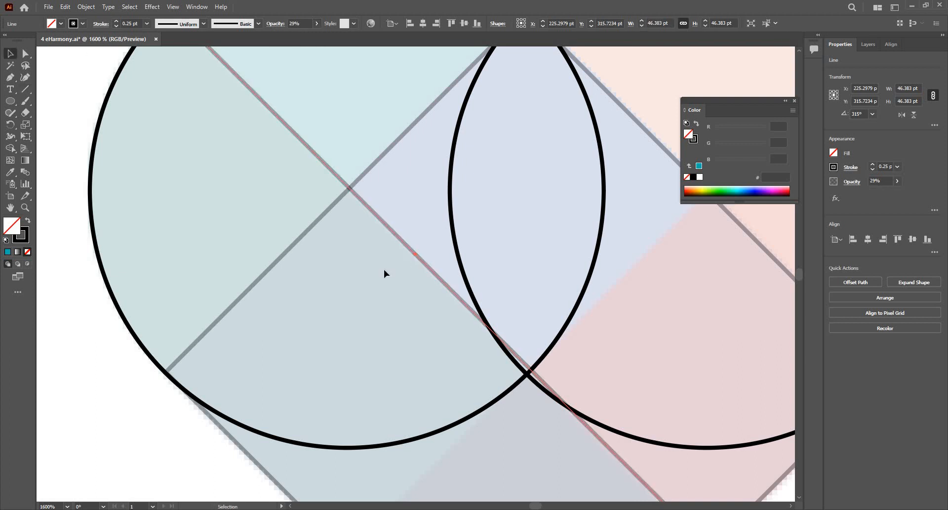
{"action": "key", "text": "ctrl+equal"}
{"action": "key", "text": "ctrl+equal"}
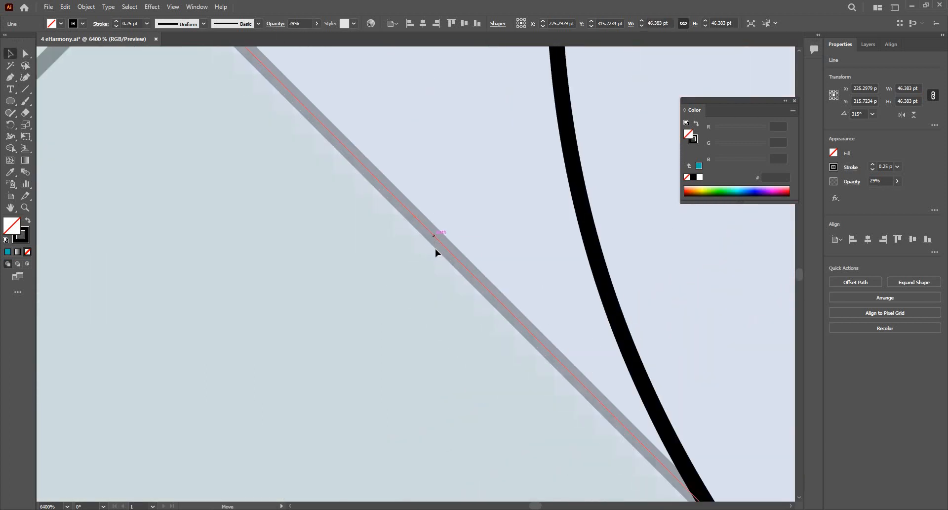
{"action": "left_click_drag", "start_coordinate": [434, 248], "coordinate": [419, 236]}
{"action": "scroll", "coordinate": [419, 236], "scroll_direction": "down", "scroll_amount": 6}
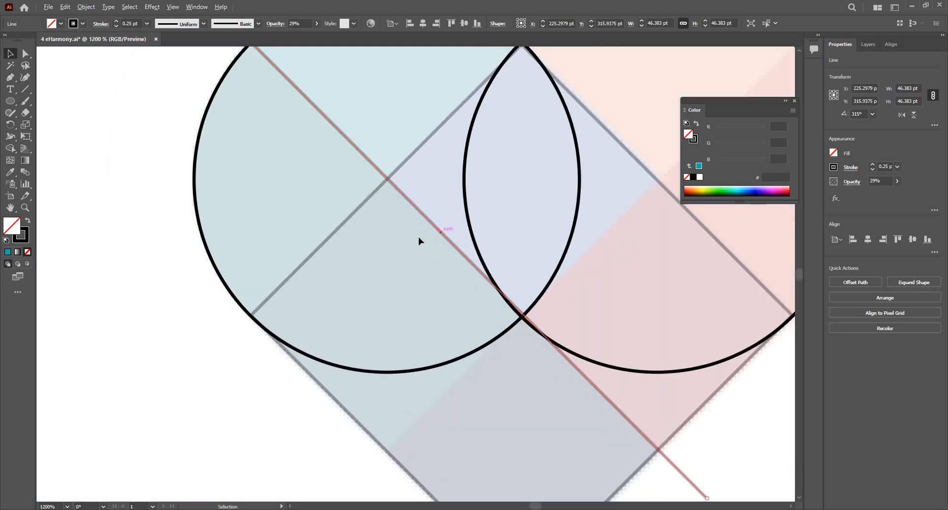
Set the opacity of both the diagonal line and the diamond to 100%.
{"action": "left_click", "coordinate": [316, 23]}
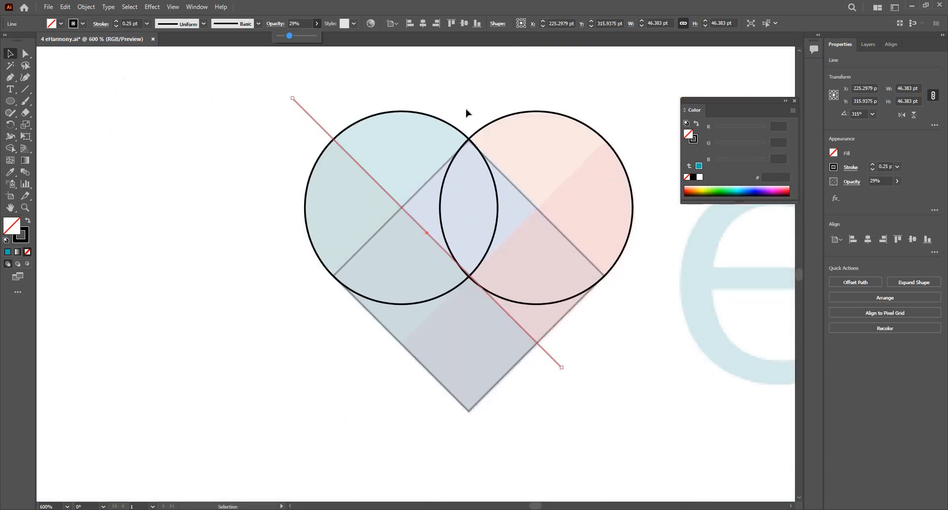
{"action": "key", "text": "ctrl+z"}
{"action": "left_click", "coordinate": [527, 205]}
{"action": "left_click", "coordinate": [527, 205]}
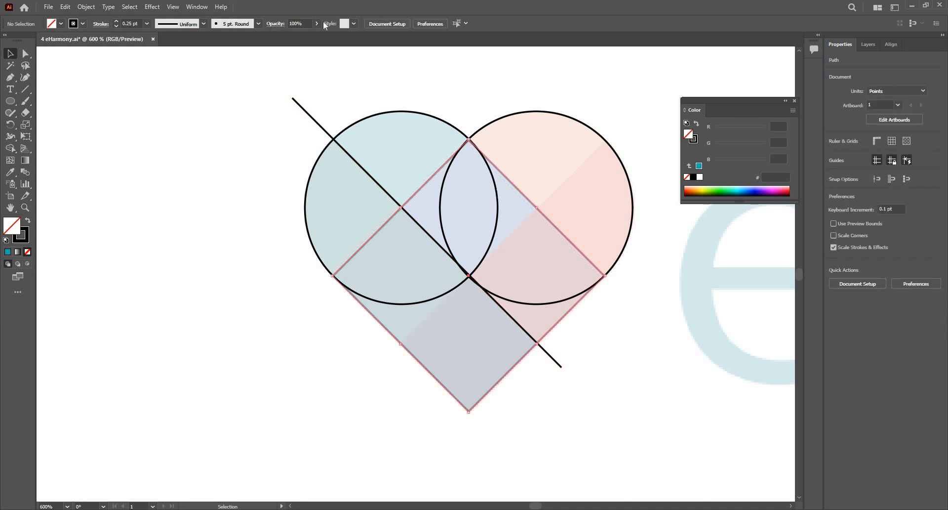
{"action": "left_click", "coordinate": [316, 23]}
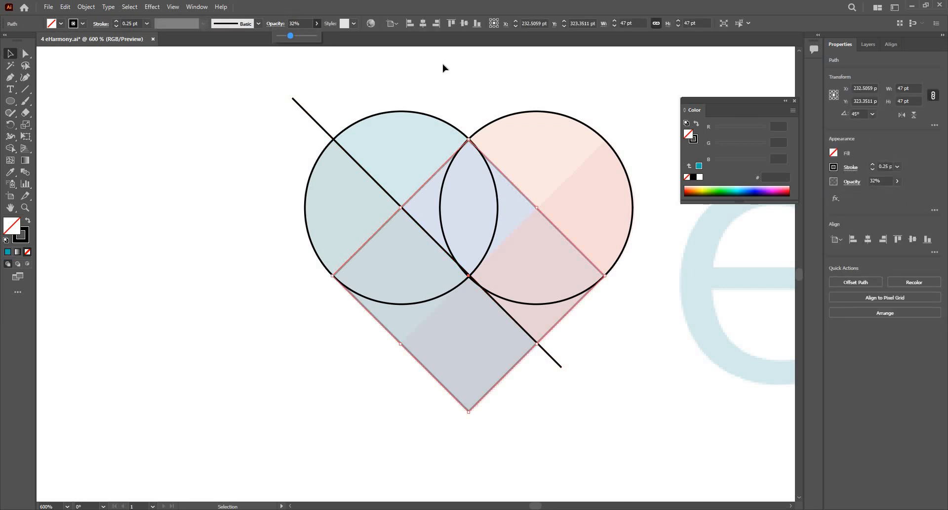
{"action": "left_click", "coordinate": [356, 163]}
Duplicate the diagonal line, rotate the copy 90°, and place it on the colour boundary through the peach-pink lobe and the heart's centre.
{"action": "left_click", "coordinate": [355, 160]}
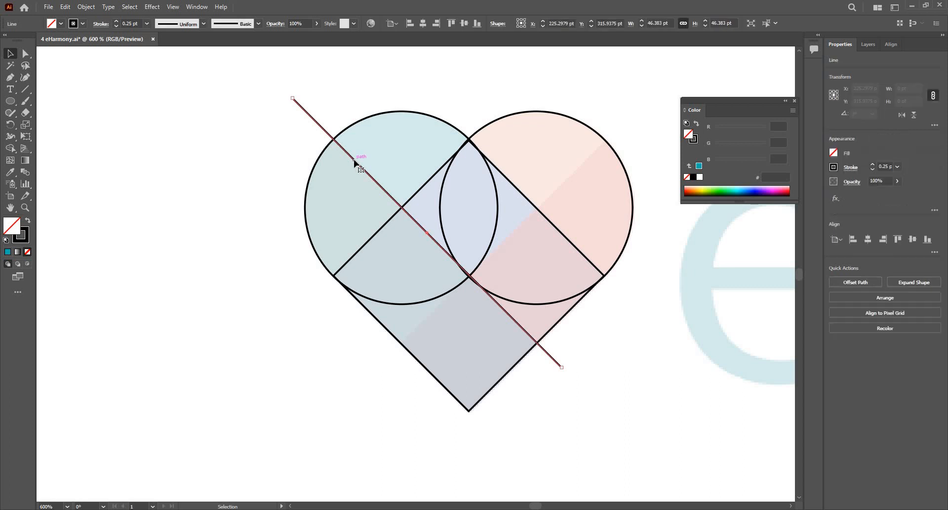
{"action": "key", "text": "v"}
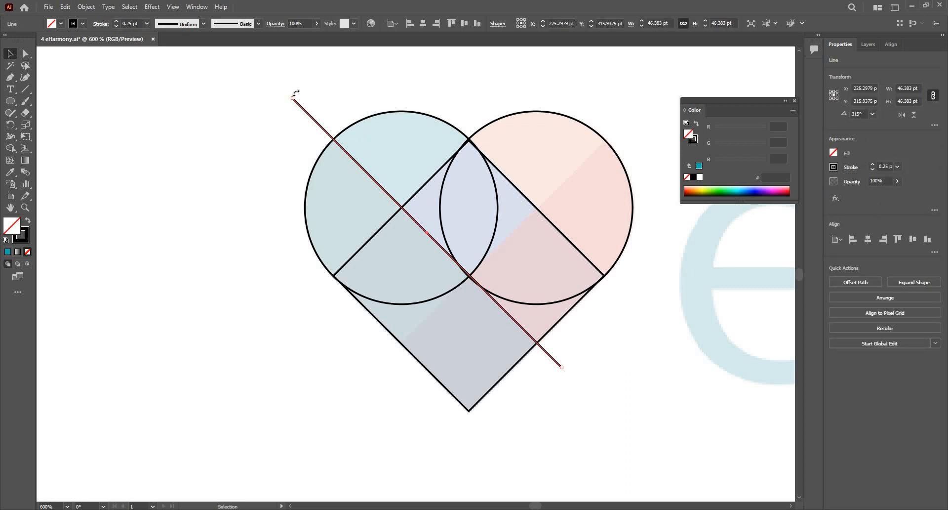
{"action": "left_click_drag", "start_coordinate": [480, 109], "coordinate": [595, 152]}
{"action": "scroll", "coordinate": [559, 210], "scroll_direction": "up", "scroll_amount": 7}
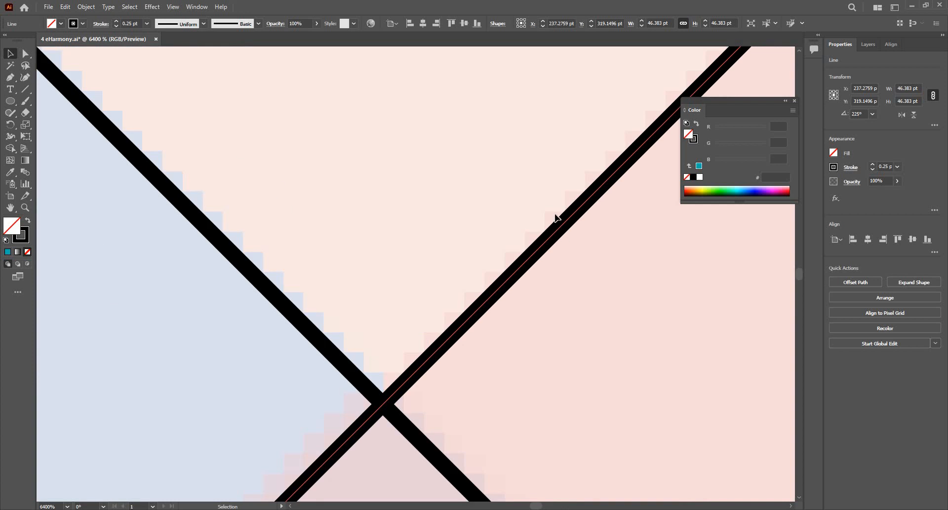
{"action": "left_click_drag", "start_coordinate": [557, 218], "coordinate": [547, 176]}
{"action": "scroll", "coordinate": [529, 182], "scroll_direction": "down", "scroll_amount": 4}
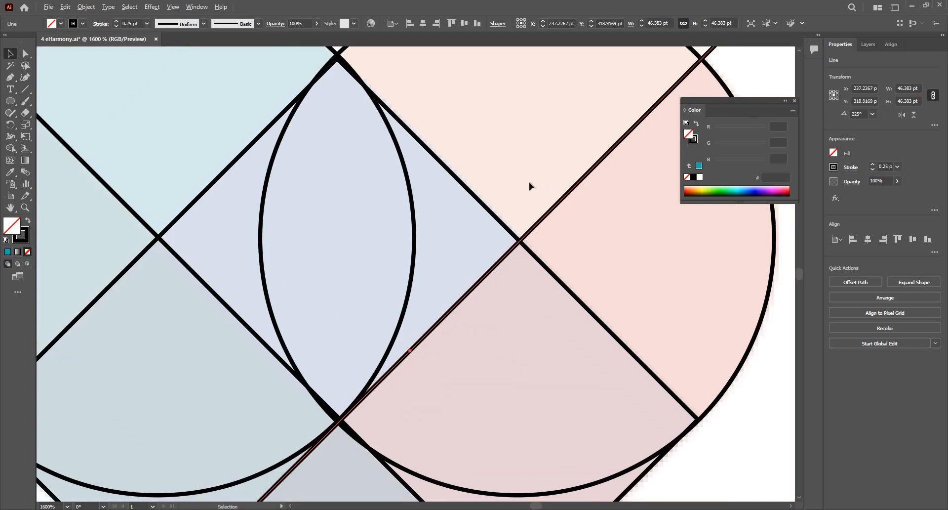
{"action": "scroll", "coordinate": [530, 186], "scroll_direction": "down", "scroll_amount": 2}
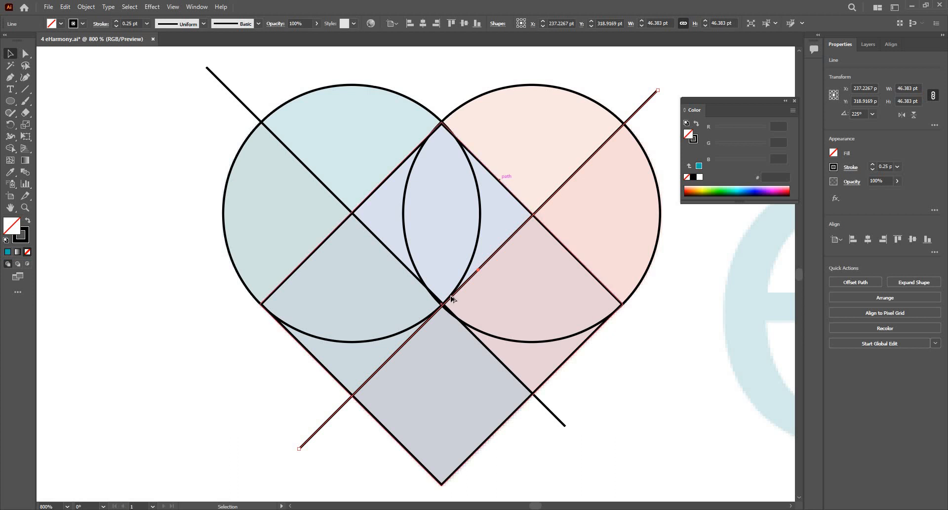
Examine in outline view how the two diagonal lines and the circles meet at the heart's centre.
{"action": "scroll", "coordinate": [451, 298], "scroll_direction": "up", "scroll_amount": 3}
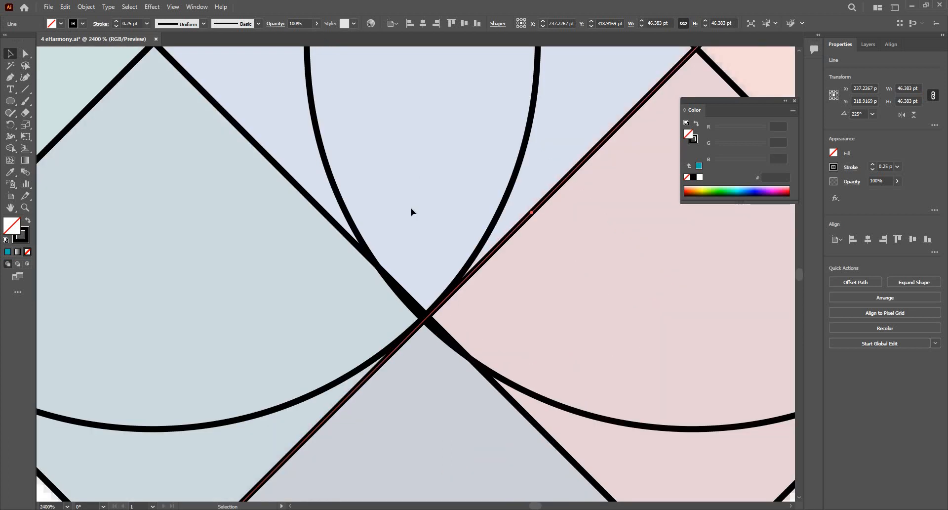
{"action": "scroll", "coordinate": [411, 207], "scroll_direction": "down", "scroll_amount": 4}
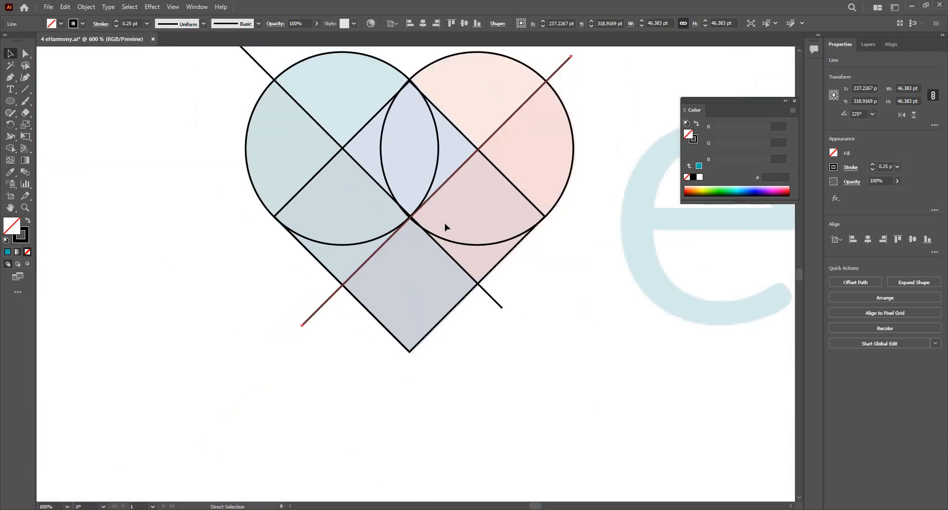
{"action": "key", "text": "ctrl+y"}
{"action": "scroll", "coordinate": [361, 188], "scroll_direction": "up", "scroll_amount": 5}
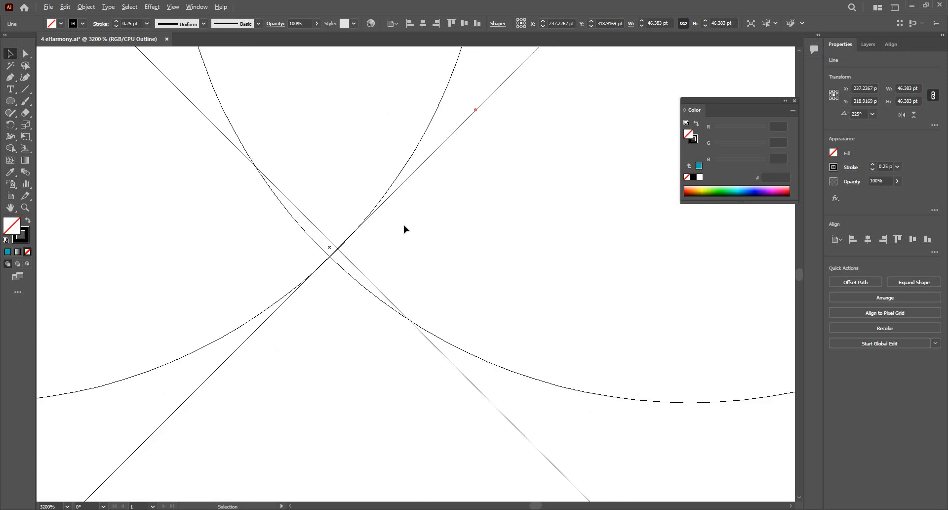
{"action": "scroll", "coordinate": [403, 229], "scroll_direction": "up", "scroll_amount": 2}
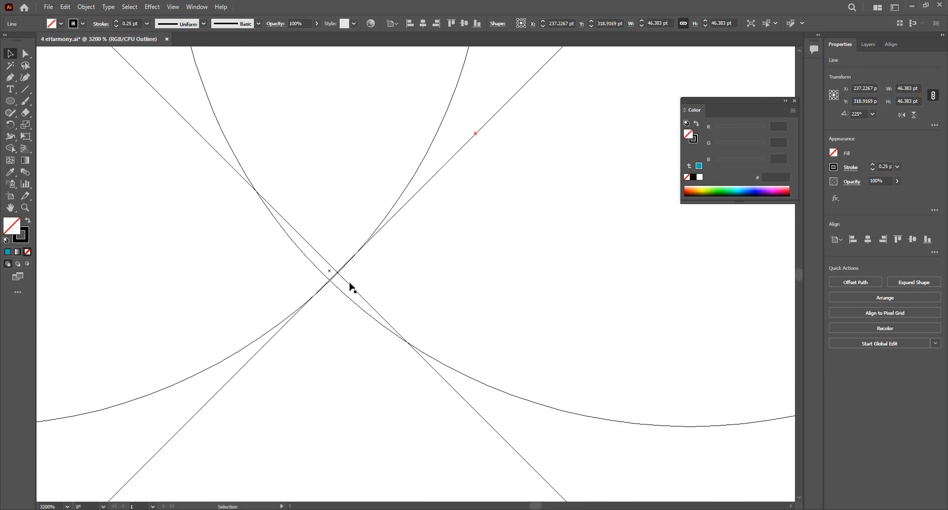
{"action": "left_click", "coordinate": [358, 291]}
{"action": "scroll", "coordinate": [416, 307], "scroll_direction": "down", "scroll_amount": 4}
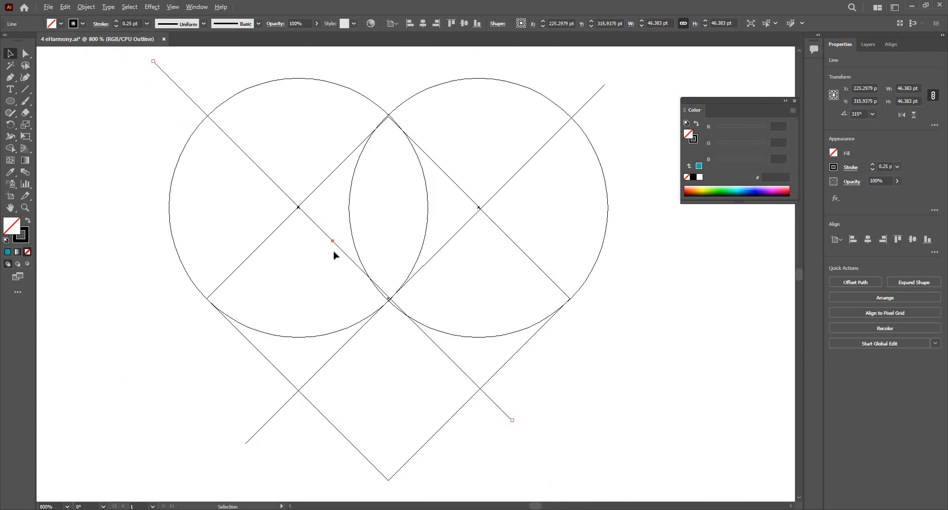
{"action": "scroll", "coordinate": [353, 268], "scroll_direction": "up", "scroll_amount": 2}
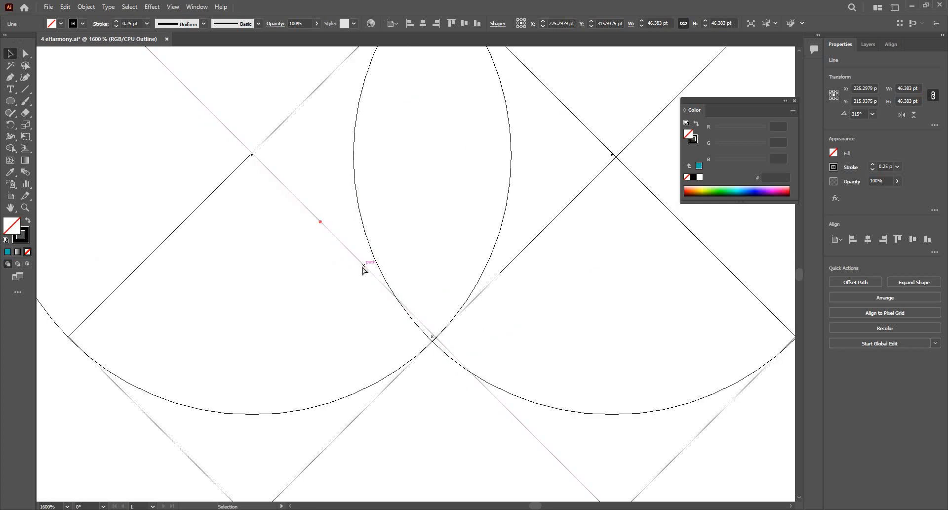
Return to preview and try to nudge the first diagonal line closer to the point where the circles cross.
{"action": "key", "text": "ctrl+y"}
{"action": "scroll", "coordinate": [395, 287], "scroll_direction": "up", "scroll_amount": 3}
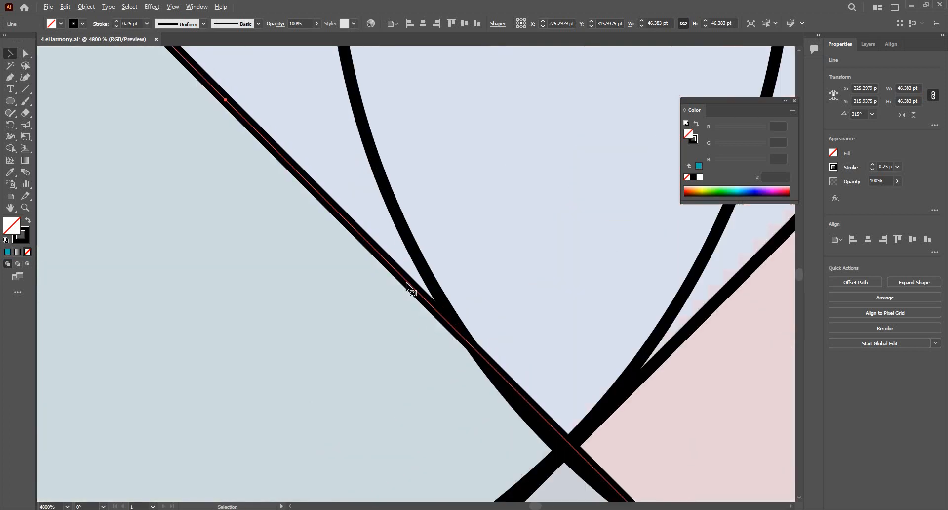
{"action": "left_click_drag", "start_coordinate": [404, 291], "coordinate": [404, 295]}
{"action": "key", "text": "ctrl+z"}
Compare the central crossing of the lines and circles in preview and outline views.
{"action": "scroll", "coordinate": [456, 282], "scroll_direction": "down", "scroll_amount": 6}
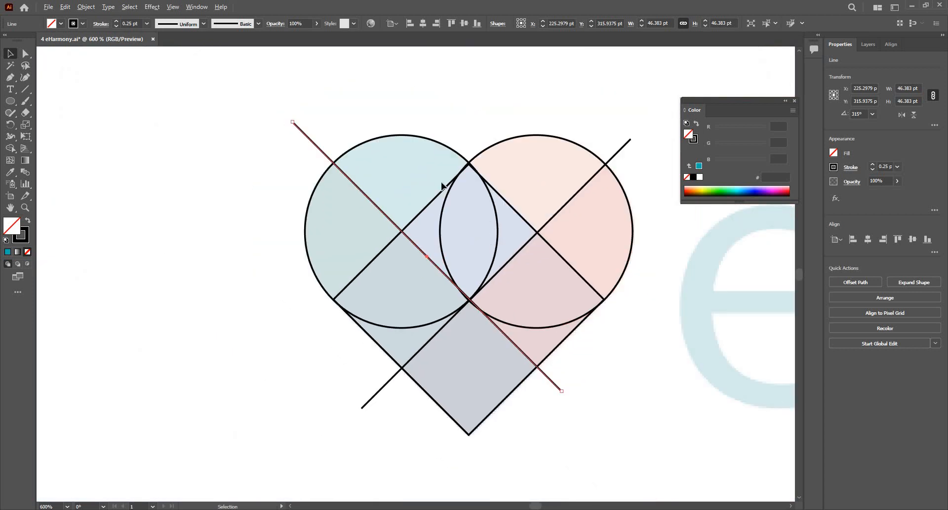
{"action": "scroll", "coordinate": [467, 239], "scroll_direction": "up", "scroll_amount": 3}
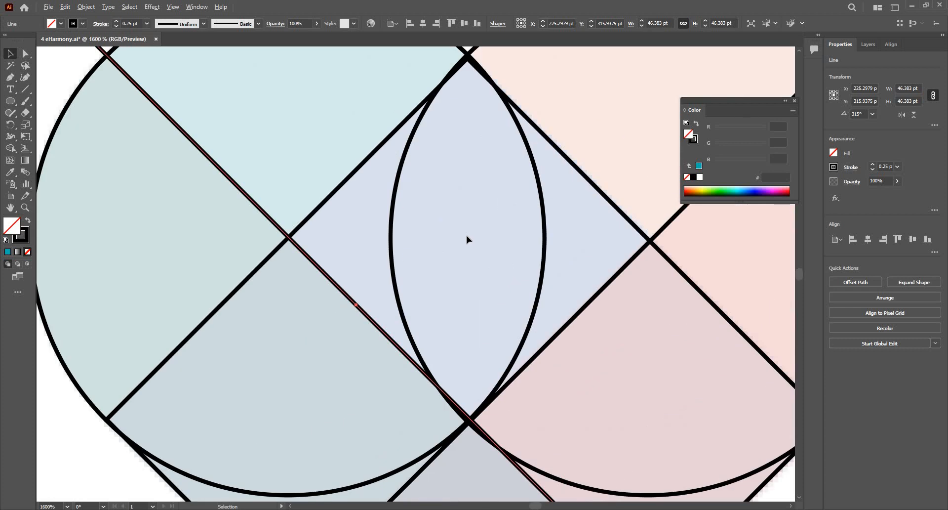
{"action": "scroll", "coordinate": [467, 235], "scroll_direction": "down", "scroll_amount": 1}
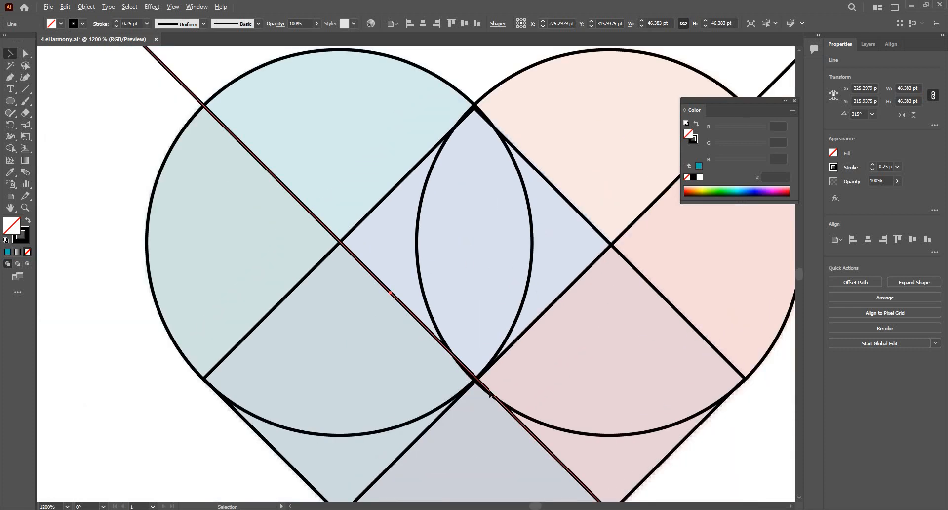
{"action": "scroll", "coordinate": [506, 381], "scroll_direction": "up", "scroll_amount": 3}
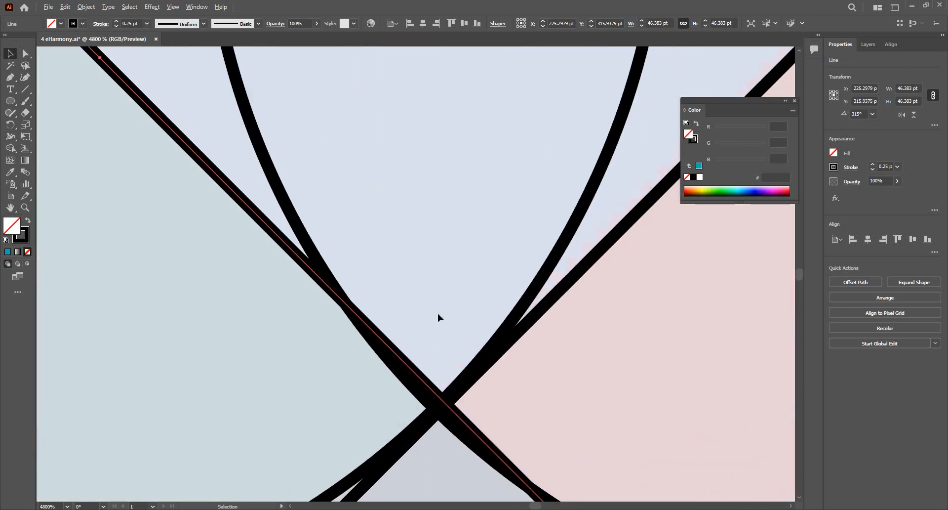
{"action": "scroll", "coordinate": [439, 316], "scroll_direction": "down", "scroll_amount": 2}
{"action": "key", "text": "ctrl+y"}
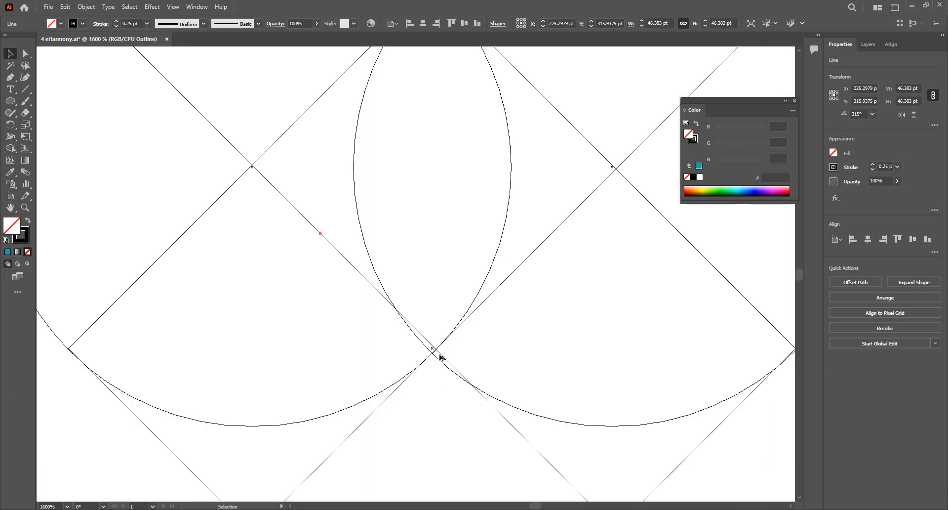
{"action": "scroll", "coordinate": [436, 365], "scroll_direction": "down", "scroll_amount": 1}
{"action": "scroll", "coordinate": [442, 321], "scroll_direction": "up", "scroll_amount": 4}
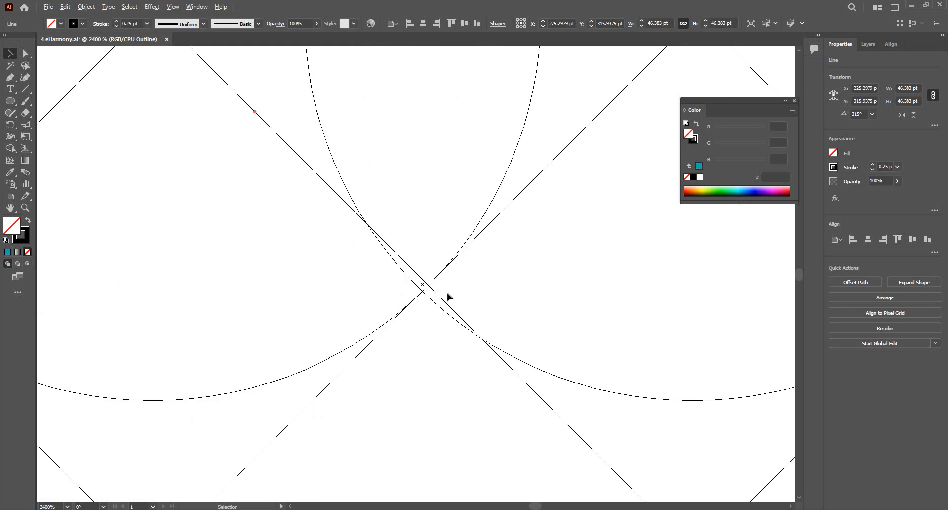
Try to nudge the second diagonal line slightly closer to the point where the circles cross at the heart's centre.
{"action": "scroll", "coordinate": [503, 238], "scroll_direction": "up", "scroll_amount": 3}
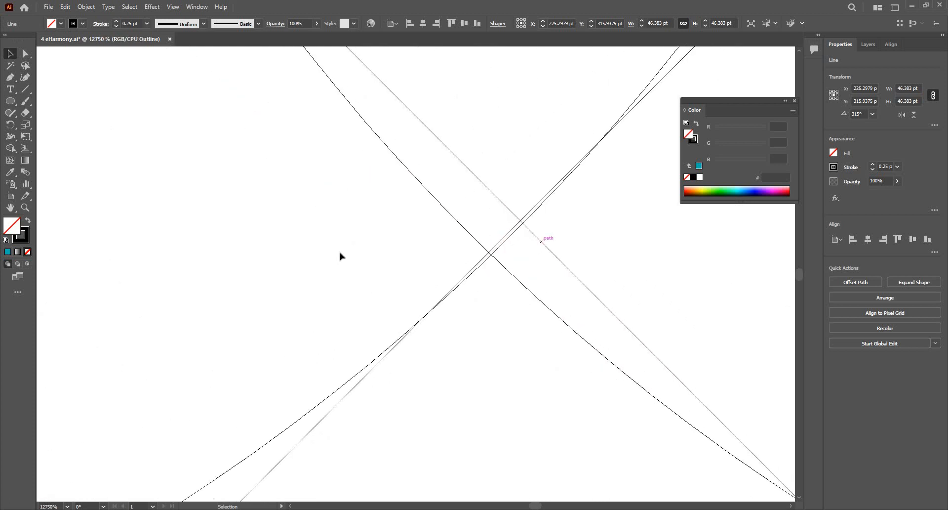
{"action": "scroll", "coordinate": [431, 180], "scroll_direction": "down", "scroll_amount": 3}
{"action": "scroll", "coordinate": [379, 258], "scroll_direction": "down", "scroll_amount": 3}
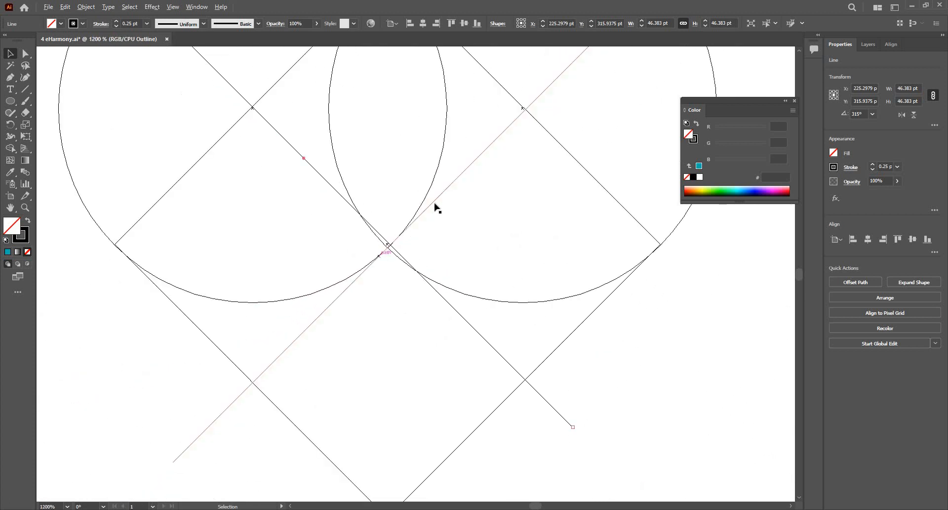
{"action": "left_click", "coordinate": [414, 222]}
{"action": "scroll", "coordinate": [413, 226], "scroll_direction": "up", "scroll_amount": 4}
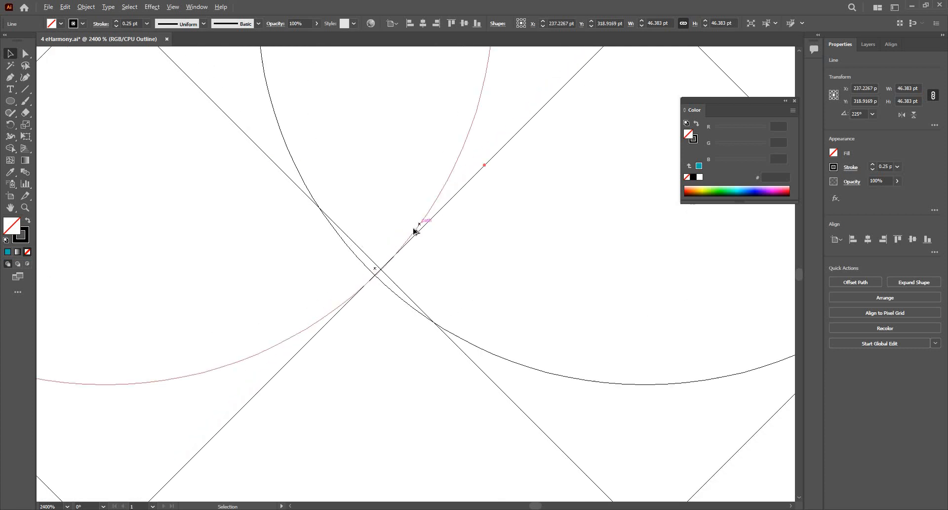
{"action": "scroll", "coordinate": [414, 230], "scroll_direction": "up", "scroll_amount": 1}
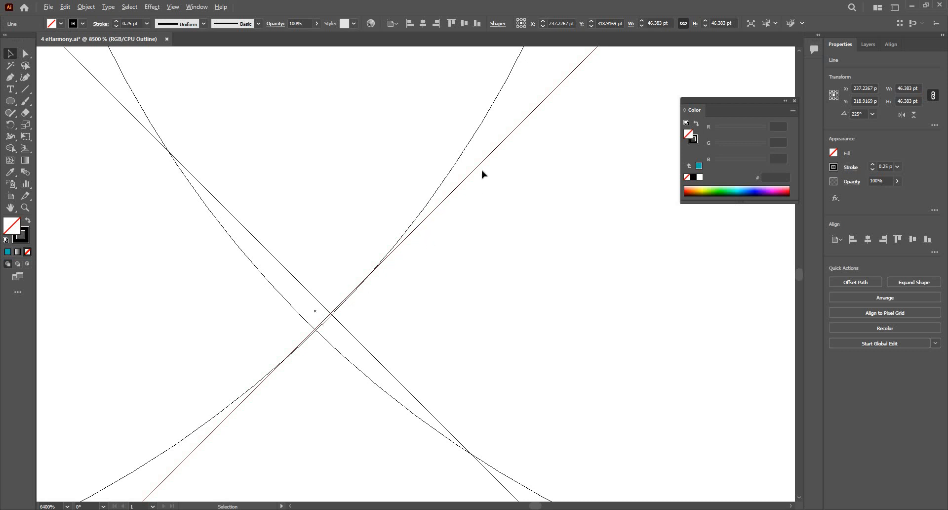
{"action": "scroll", "coordinate": [462, 269], "scroll_direction": "up", "scroll_amount": 3}
{"action": "scroll", "coordinate": [563, 91], "scroll_direction": "down", "scroll_amount": 3}
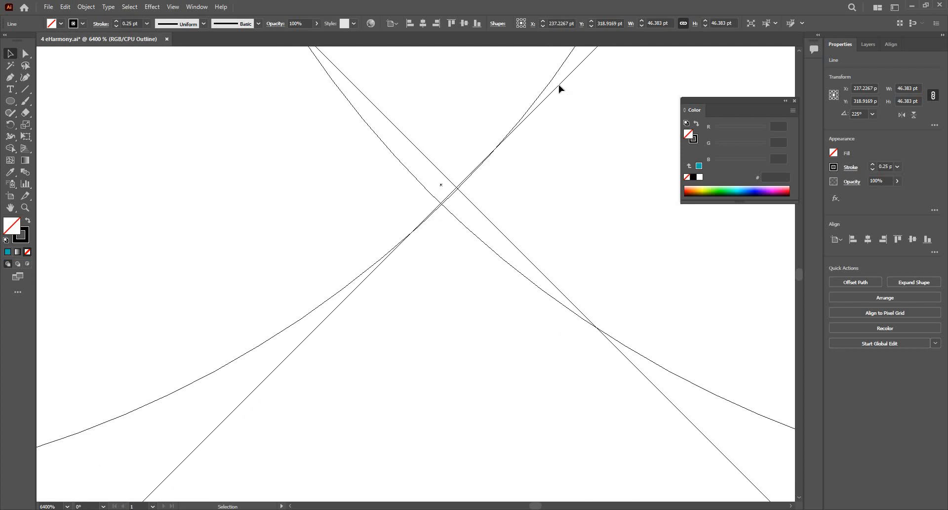
{"action": "left_click_drag", "start_coordinate": [560, 90], "coordinate": [563, 88]}
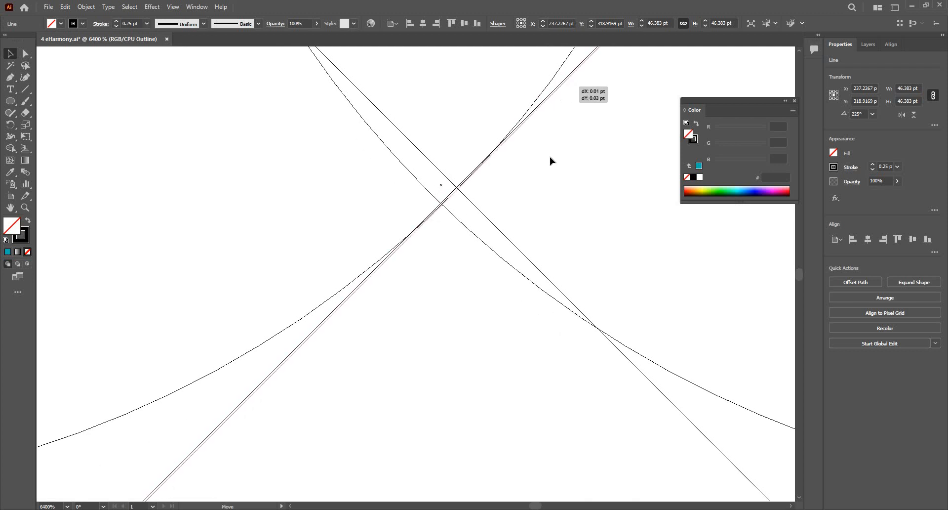
{"action": "scroll", "coordinate": [475, 292], "scroll_direction": "down", "scroll_amount": 2}
{"action": "scroll", "coordinate": [467, 289], "scroll_direction": "down", "scroll_amount": 3}
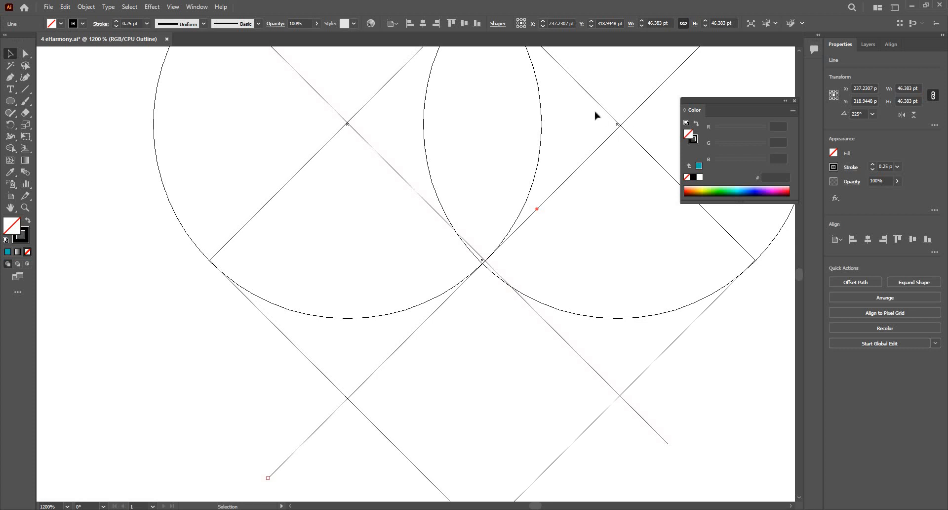
Shift both diagonal lines so that each passes through the centre of the circle it divides.
{"action": "scroll", "coordinate": [595, 116], "scroll_direction": "up", "scroll_amount": 3}
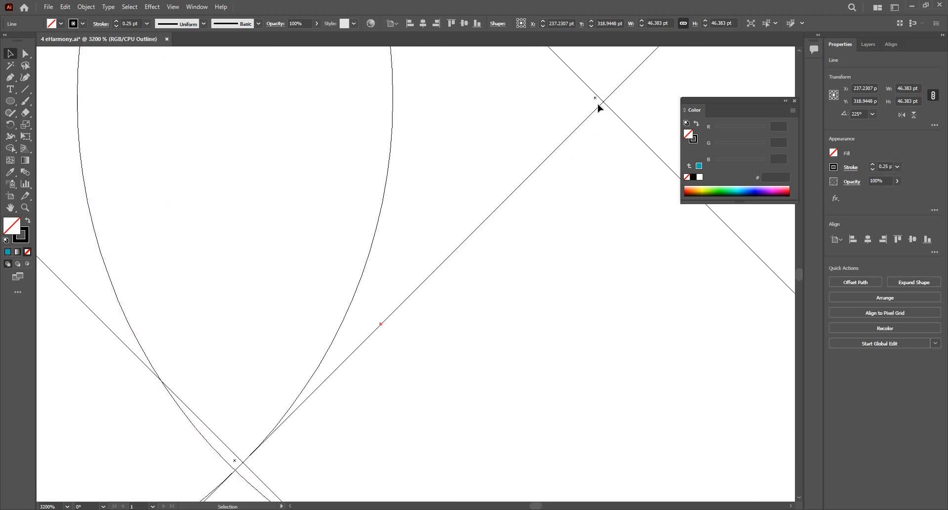
{"action": "left_click_drag", "start_coordinate": [599, 106], "coordinate": [648, 158]}
{"action": "scroll", "coordinate": [648, 157], "scroll_direction": "down", "scroll_amount": 3}
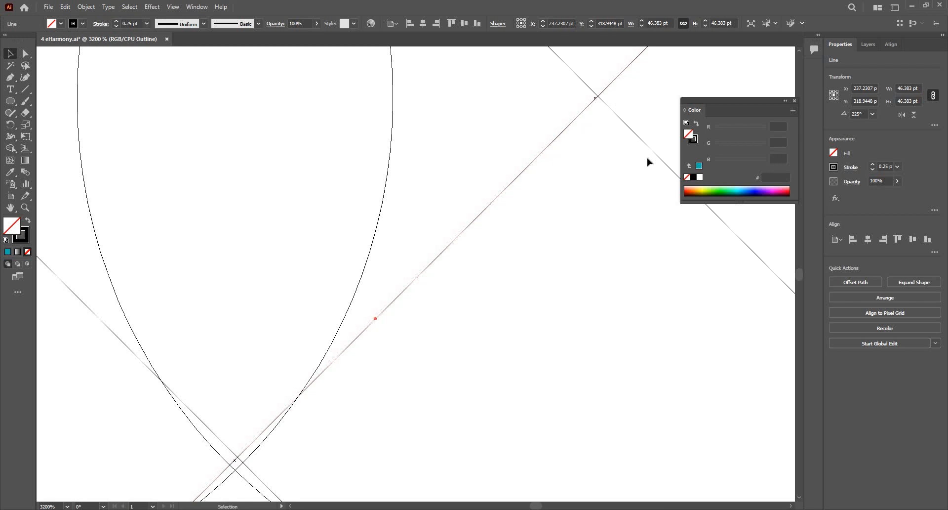
{"action": "scroll", "coordinate": [376, 104], "scroll_direction": "up", "scroll_amount": 5}
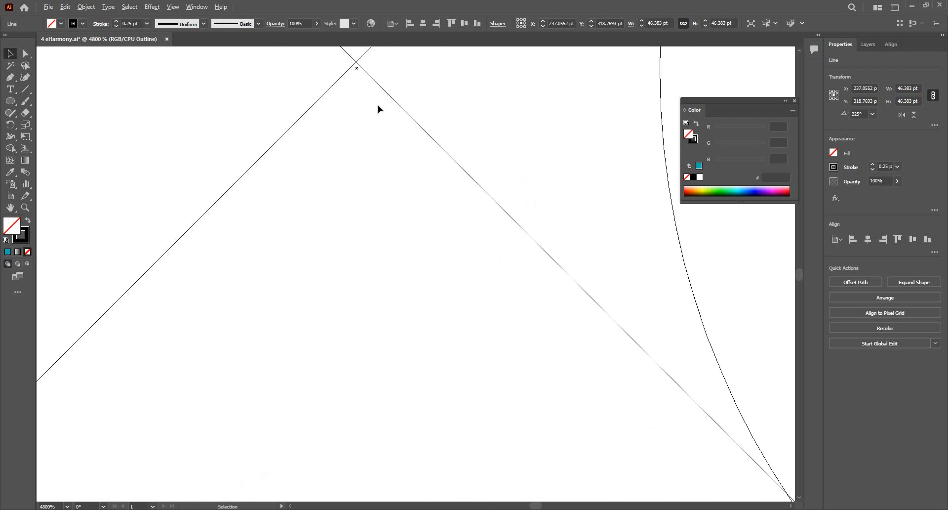
{"action": "left_click_drag", "start_coordinate": [376, 110], "coordinate": [343, 107]}
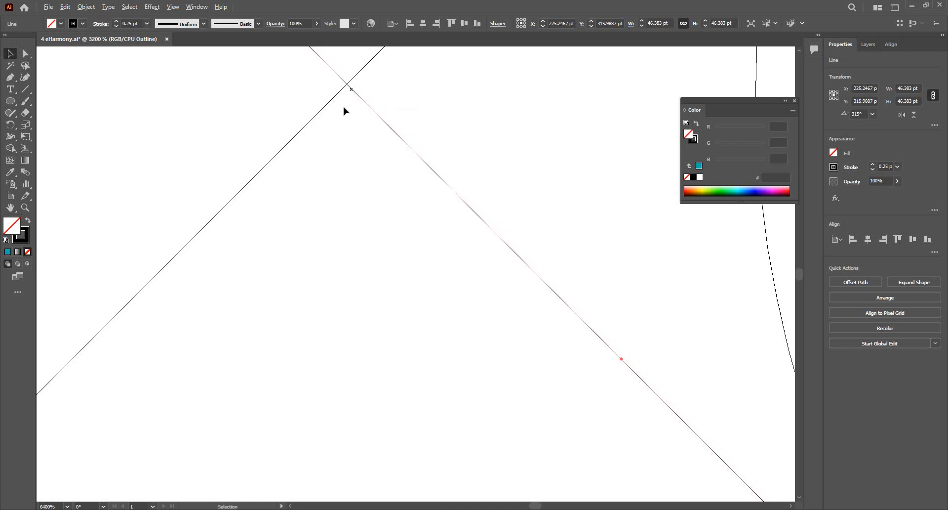
Check in outline view how the circles meet the shifted diagonal lines at the heart's centre and the rotated square's upper corner.
{"action": "scroll", "coordinate": [343, 108], "scroll_direction": "down", "scroll_amount": 5}
{"action": "scroll", "coordinate": [421, 305], "scroll_direction": "up", "scroll_amount": 2}
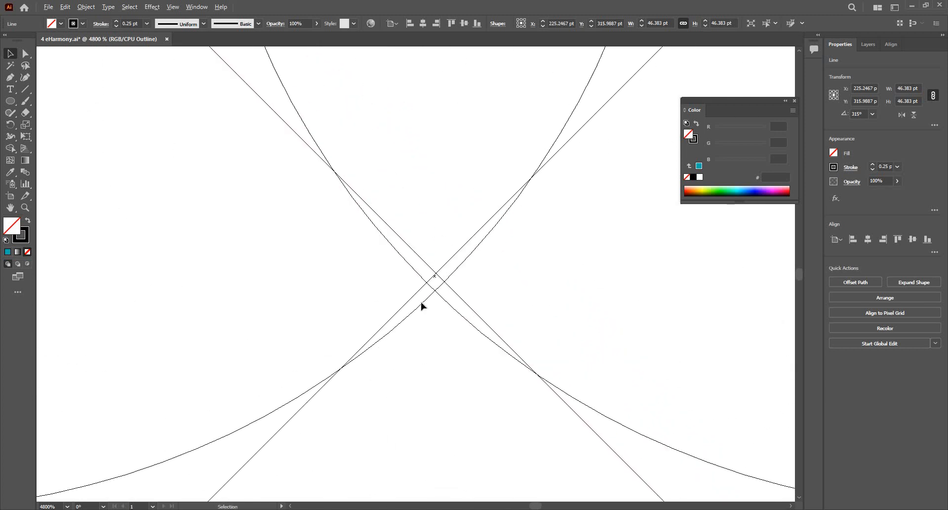
{"action": "scroll", "coordinate": [419, 309], "scroll_direction": "down", "scroll_amount": 4}
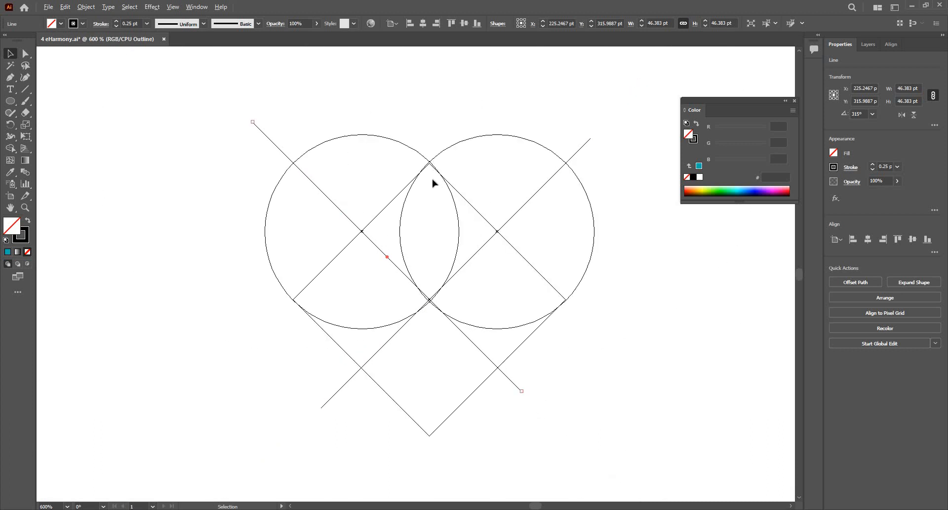
{"action": "scroll", "coordinate": [432, 183], "scroll_direction": "up", "scroll_amount": 3}
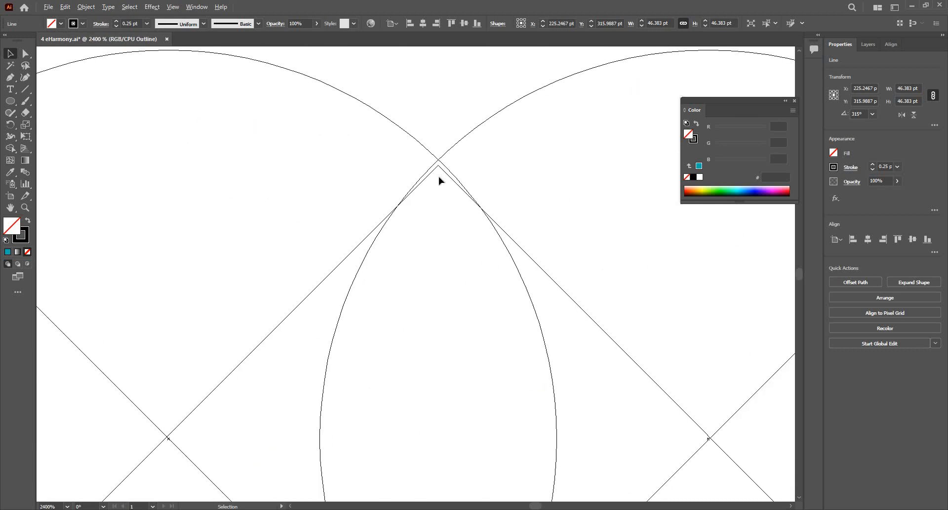
{"action": "scroll", "coordinate": [438, 171], "scroll_direction": "down", "scroll_amount": 1}
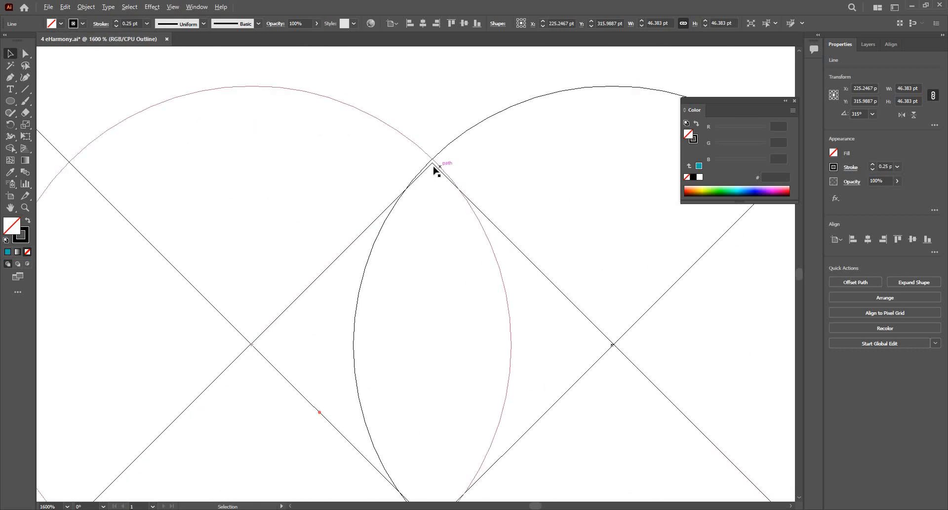
{"action": "left_click", "coordinate": [439, 182]}
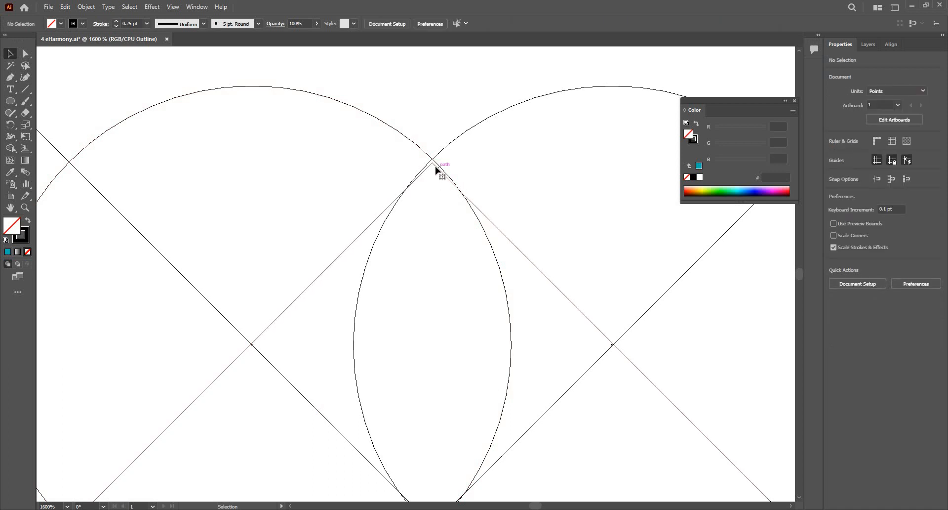
{"action": "left_click", "coordinate": [433, 157]}
{"action": "scroll", "coordinate": [432, 157], "scroll_direction": "down", "scroll_amount": 2}
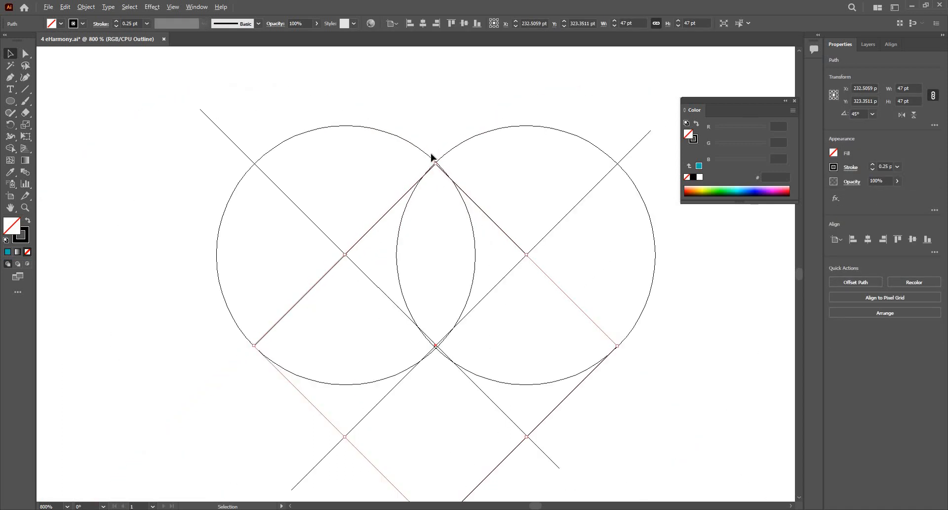
{"action": "scroll", "coordinate": [415, 158], "scroll_direction": "down", "scroll_amount": 2}
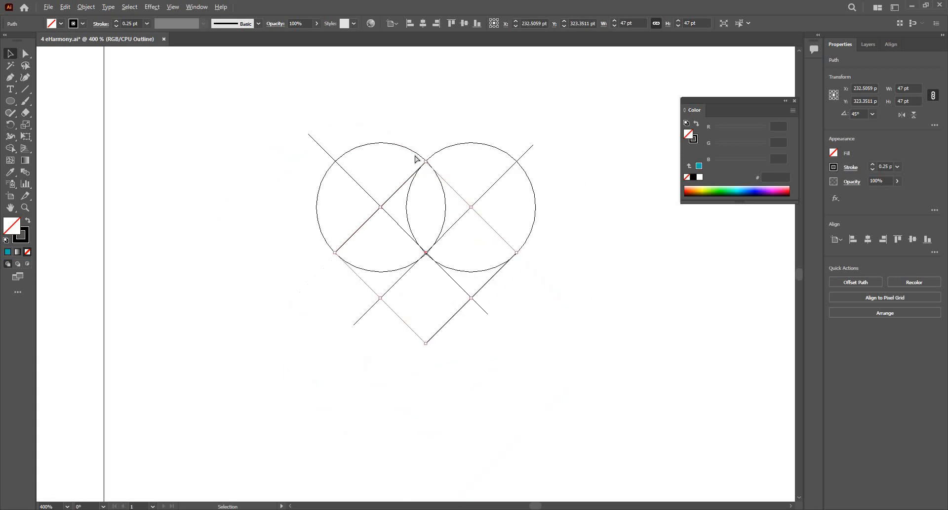
Return to preview, select all the heart's shapes and remove the overhanging ends of the diagonal lines with Shape Builder.
{"action": "key", "text": "ctrl+y"}
{"action": "left_click", "coordinate": [229, 130]}
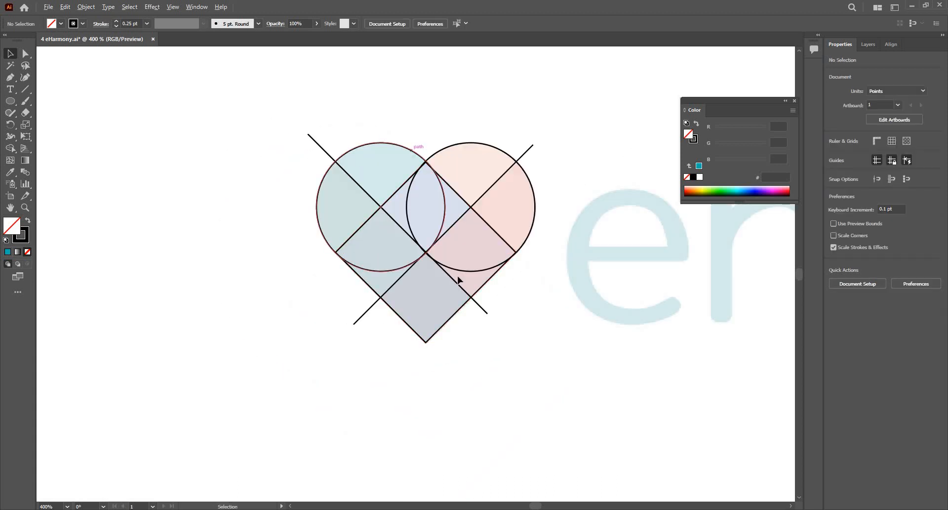
{"action": "left_click_drag", "start_coordinate": [257, 109], "coordinate": [580, 382]}
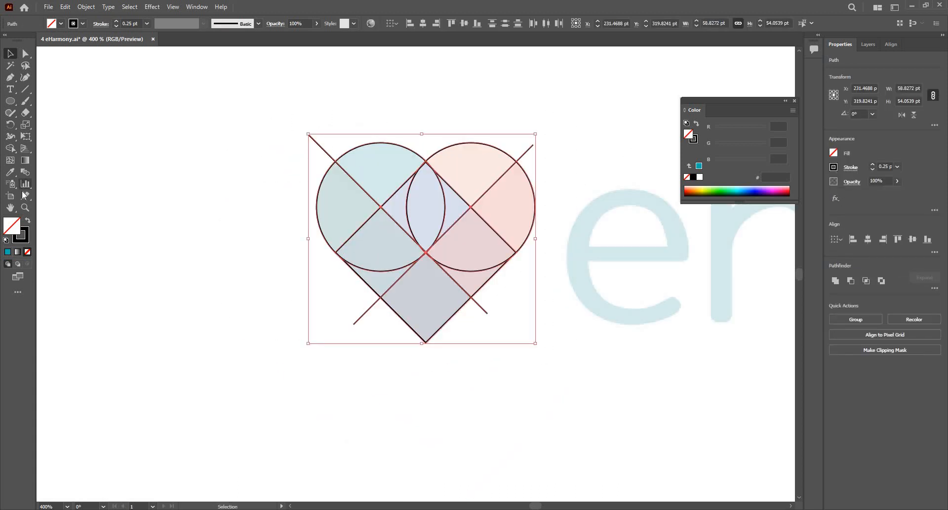
{"action": "left_click", "coordinate": [10, 148]}
{"action": "mouse_move", "coordinate": [295, 261]}
{"action": "left_mouse_down"}
{"action": "mouse_move", "coordinate": [387, 320]}
{"action": "mouse_move", "coordinate": [397, 352]}
{"action": "mouse_move", "coordinate": [485, 365]}
{"action": "mouse_move", "coordinate": [487, 305]}
{"action": "mouse_move", "coordinate": [544, 272]}
{"action": "mouse_move", "coordinate": [581, 205]}
{"action": "mouse_move", "coordinate": [531, 157]}
{"action": "left_mouse_up"}
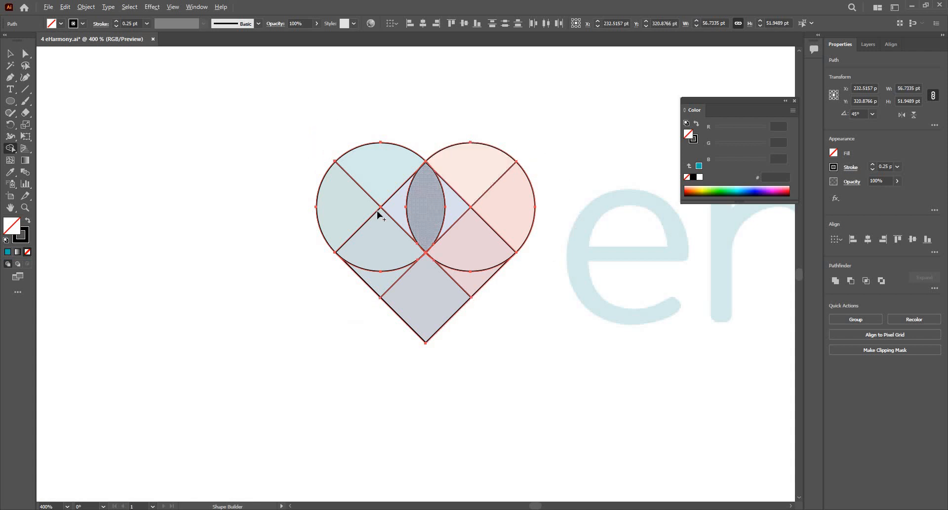
Merge the circles' overlap into the upper central diamond and the curved lower pieces into the left and right diamonds.
{"action": "key", "text": "ctrl+plus"}
{"action": "left_click_drag", "start_coordinate": [449, 213], "coordinate": [457, 212]}
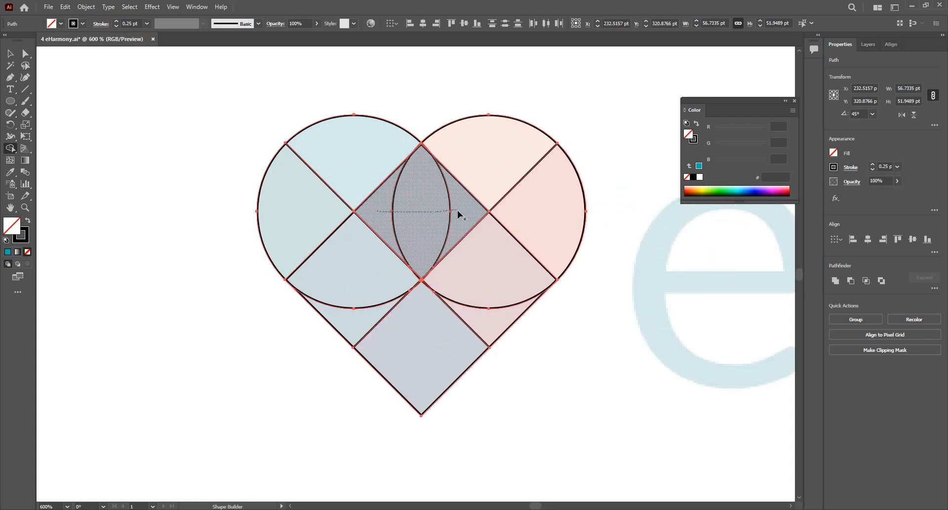
{"action": "left_click_drag", "start_coordinate": [479, 267], "coordinate": [483, 313]}
{"action": "mouse_move", "coordinate": [364, 266]}
{"action": "left_mouse_down"}
{"action": "mouse_move", "coordinate": [349, 318]}
{"action": "mouse_move", "coordinate": [349, 295]}
{"action": "left_mouse_up"}
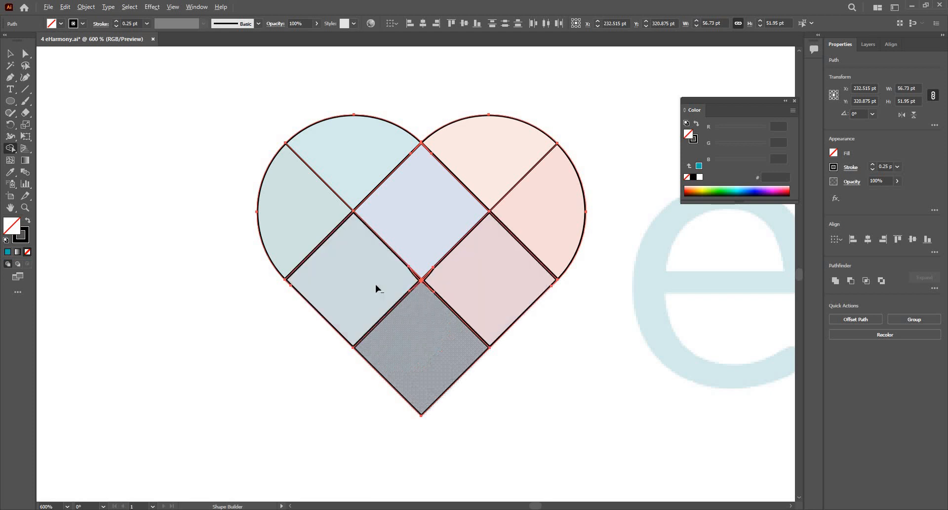
Merge the thin slivers at the heart's central crossing into the adjoining left, right and bottom diamonds with Shape Builder.
{"action": "key", "text": "ctrl+plus"}
{"action": "key", "text": "ctrl+plus"}
{"action": "key", "text": "ctrl+plus"}
{"action": "key", "text": "ctrl+plus"}
{"action": "key", "text": "ctrl+plus"}
{"action": "key", "text": "ctrl+plus"}
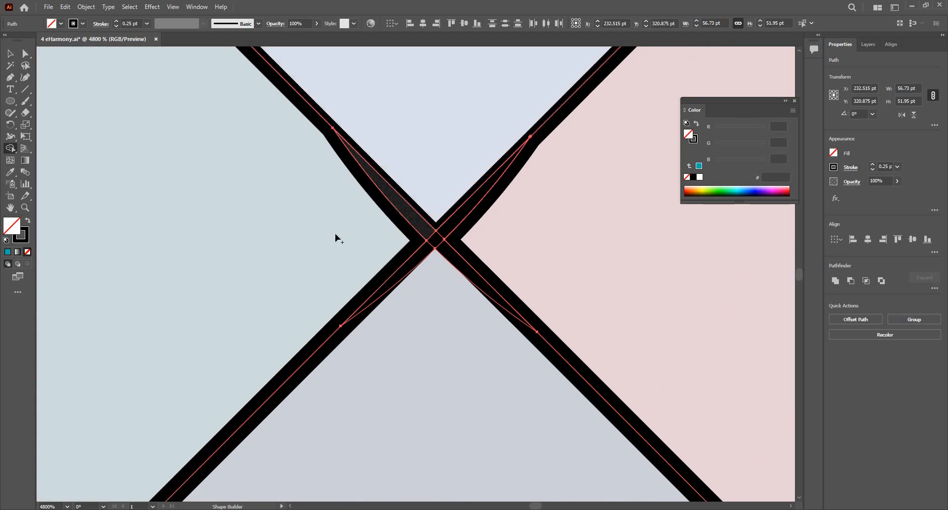
{"action": "left_click", "coordinate": [335, 234]}
{"action": "left_click_drag", "start_coordinate": [464, 217], "coordinate": [511, 261]}
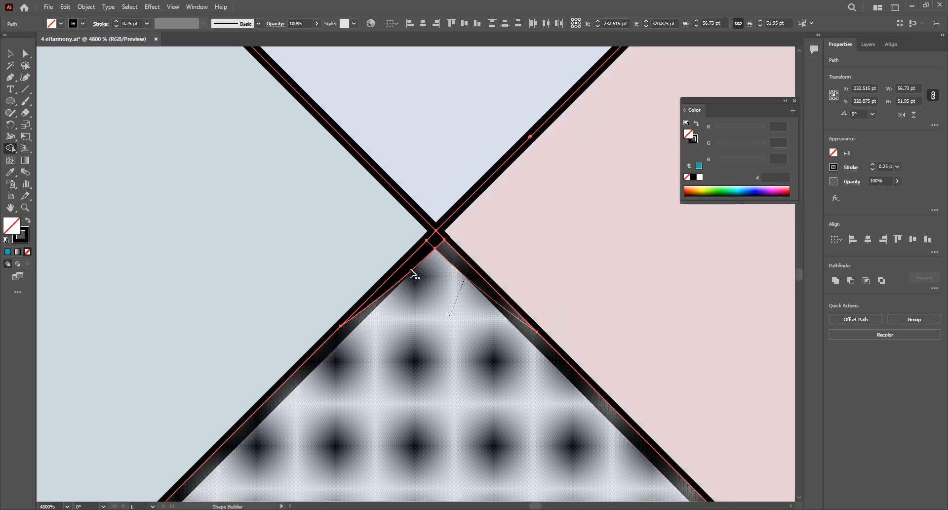
{"action": "mouse_move", "coordinate": [449, 290]}
{"action": "left_mouse_down"}
{"action": "mouse_move", "coordinate": [441, 245]}
{"action": "mouse_move", "coordinate": [444, 298]}
{"action": "left_mouse_up"}
{"action": "scroll", "coordinate": [416, 255], "scroll_direction": "down", "scroll_amount": 2}
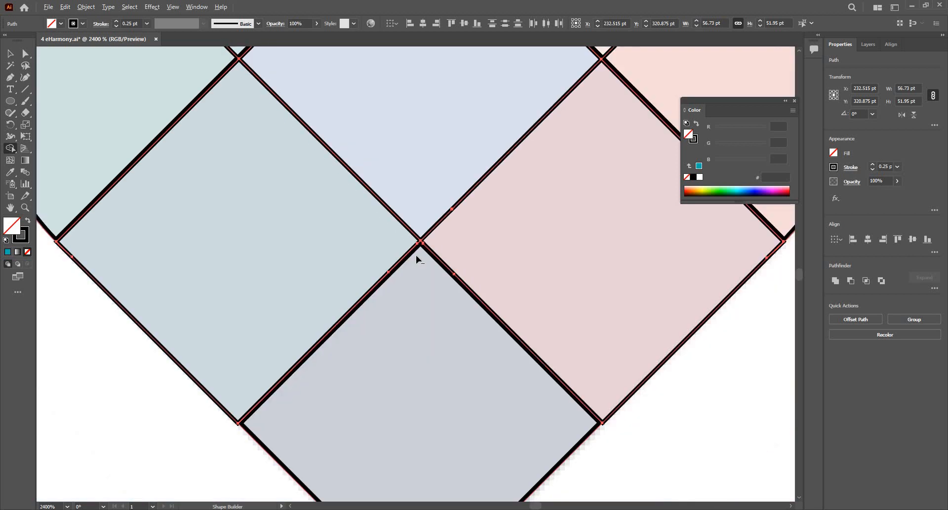
Inspect the corners of the bottom diamond and the central crossing for leftover slivers between the merged pieces.
{"action": "scroll", "coordinate": [250, 309], "scroll_direction": "down", "scroll_amount": 1}
{"action": "scroll", "coordinate": [242, 312], "scroll_direction": "up", "scroll_amount": 2}
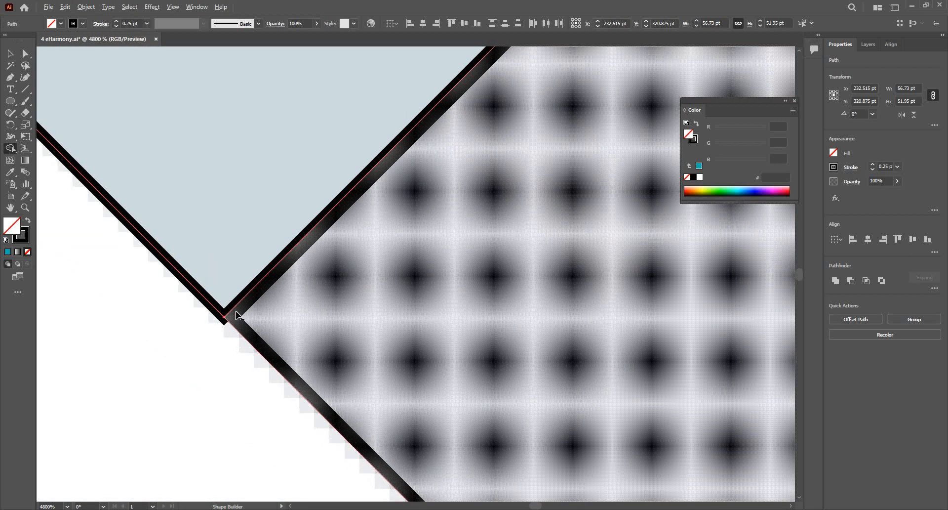
{"action": "scroll", "coordinate": [236, 315], "scroll_direction": "down", "scroll_amount": 1}
{"action": "scroll", "coordinate": [269, 297], "scroll_direction": "down", "scroll_amount": 1}
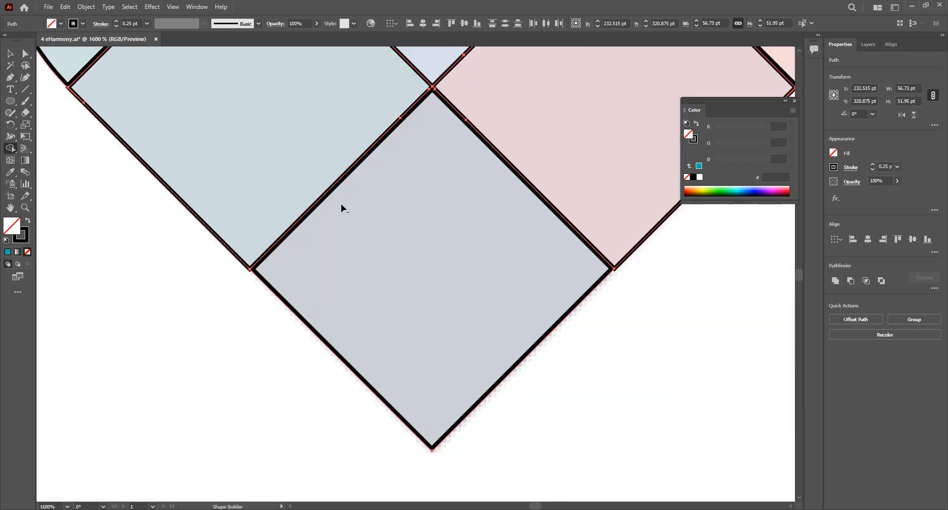
{"action": "scroll", "coordinate": [338, 203], "scroll_direction": "down", "scroll_amount": 3}
{"action": "scroll", "coordinate": [330, 225], "scroll_direction": "up", "scroll_amount": 2}
{"action": "scroll", "coordinate": [321, 263], "scroll_direction": "up", "scroll_amount": 3}
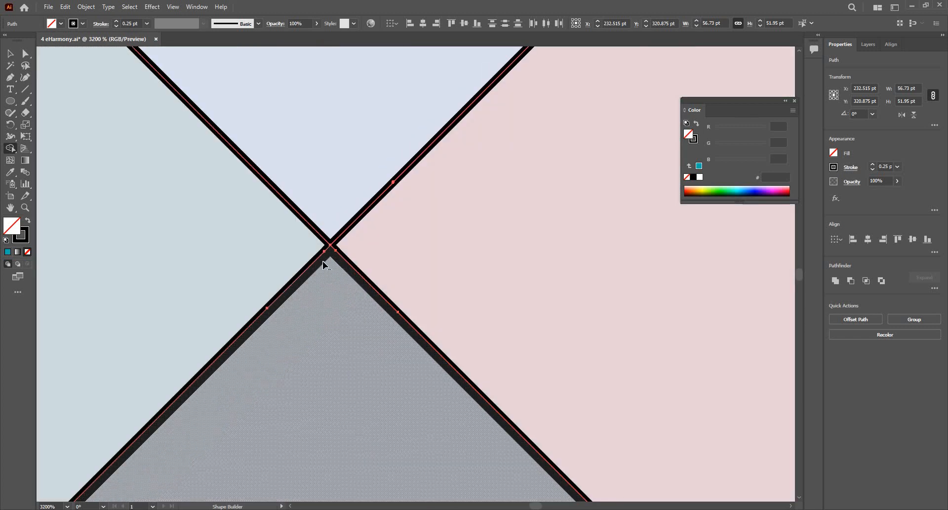
{"action": "scroll", "coordinate": [324, 262], "scroll_direction": "up", "scroll_amount": 2}
{"action": "scroll", "coordinate": [417, 228], "scroll_direction": "down", "scroll_amount": 2}
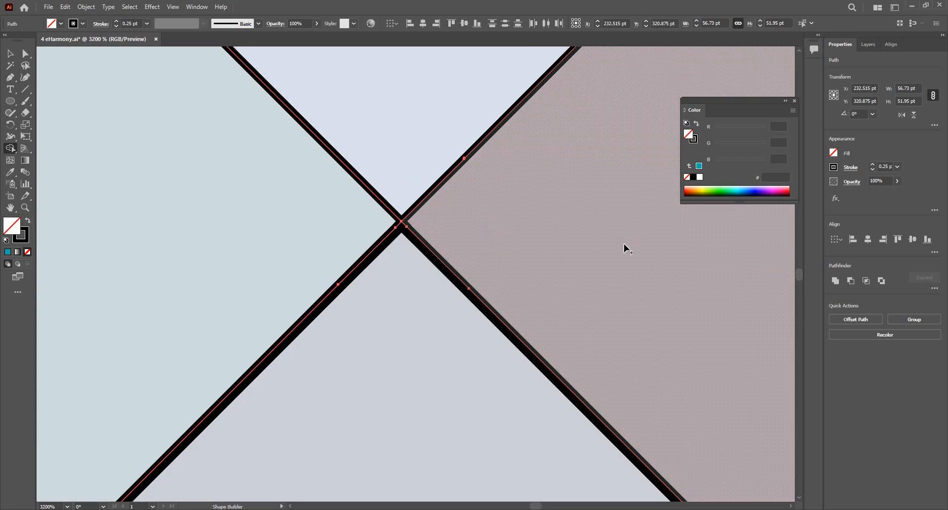
{"action": "left_click", "coordinate": [593, 242]}
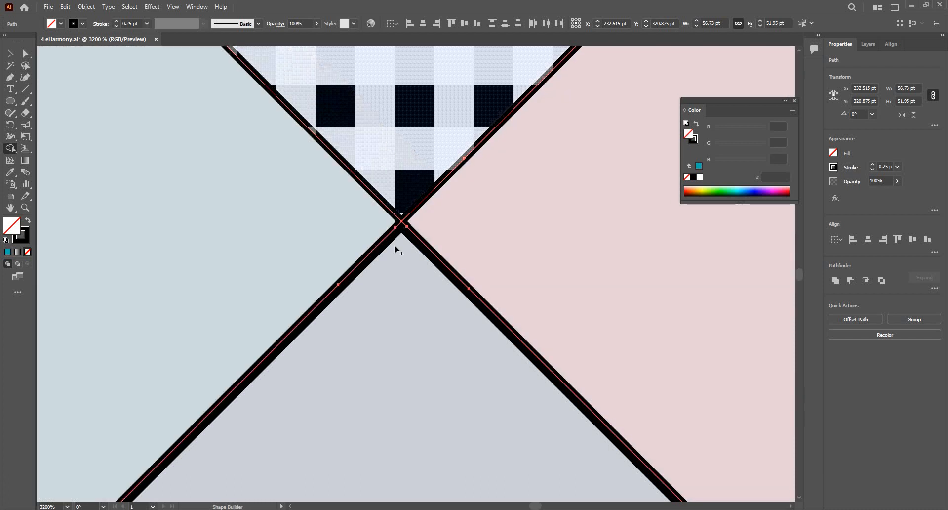
{"action": "scroll", "coordinate": [377, 259], "scroll_direction": "down", "scroll_amount": 3}
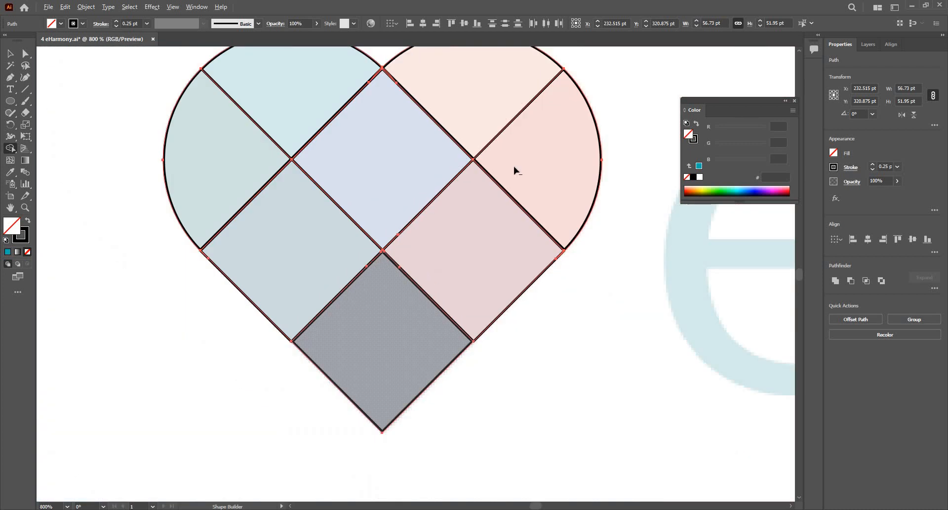
{"action": "scroll", "coordinate": [509, 193], "scroll_direction": "up", "scroll_amount": 1}
{"action": "scroll", "coordinate": [538, 163], "scroll_direction": "down", "scroll_amount": 1}
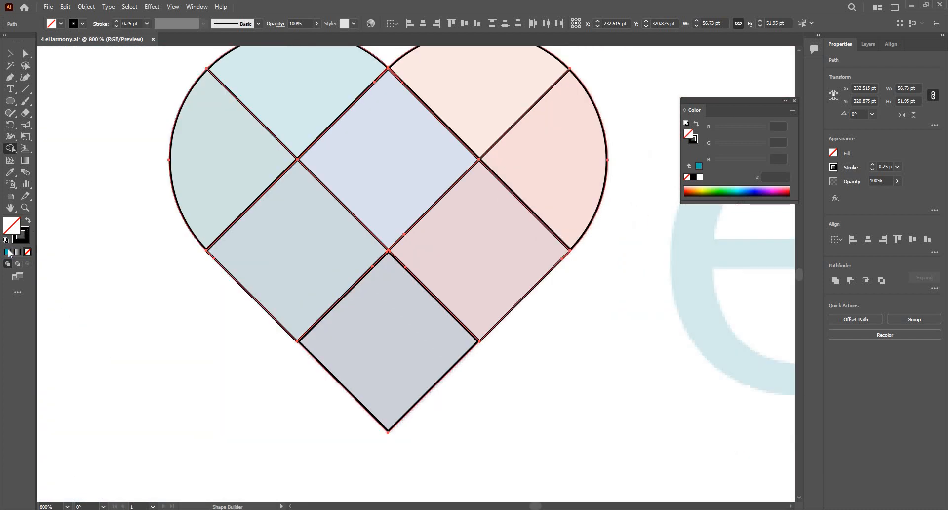
Swap the fill and stroke and fill the heart's merged pieces with solid black using Shape Builder.
{"action": "key", "text": "ctrl+z"}
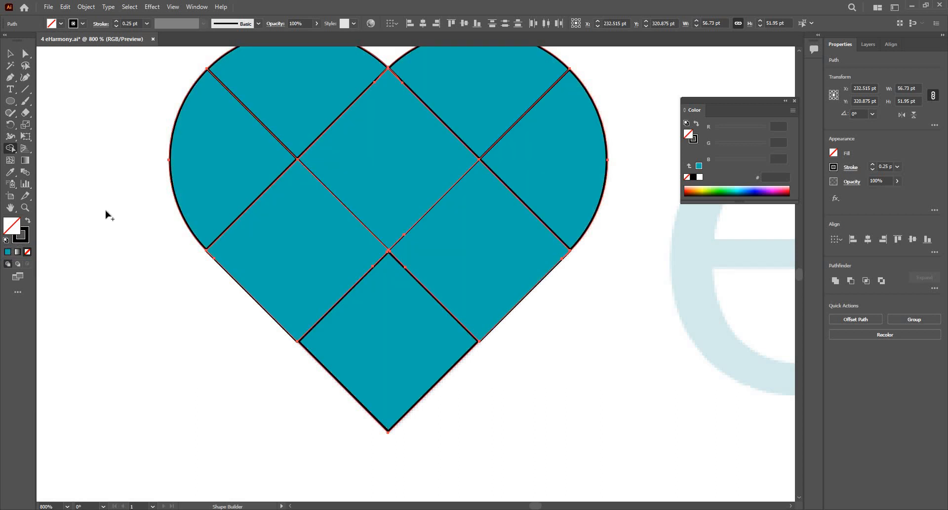
{"action": "key", "text": "shift+x"}
{"action": "left_click", "coordinate": [215, 174]}
{"action": "left_click", "coordinate": [296, 103]}
{"action": "left_click", "coordinate": [385, 167]}
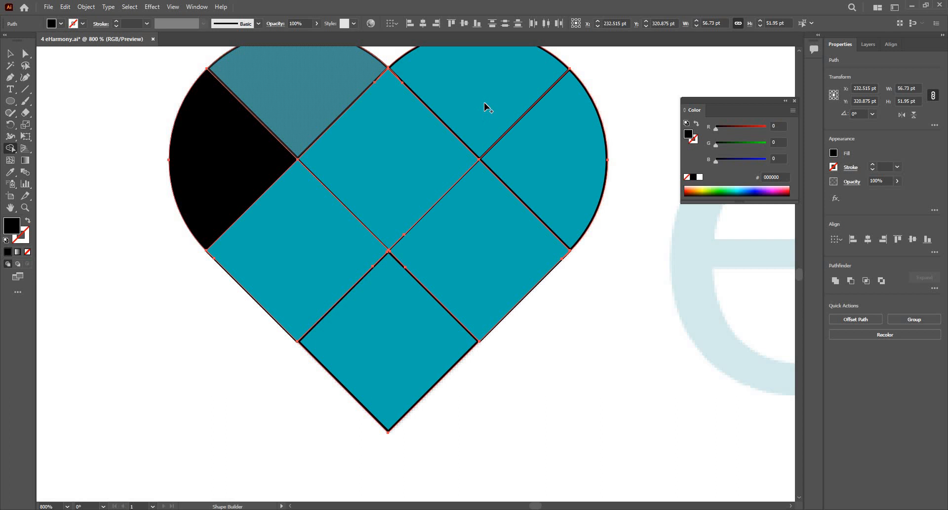
{"action": "left_click", "coordinate": [556, 143]}
{"action": "left_click", "coordinate": [499, 215]}
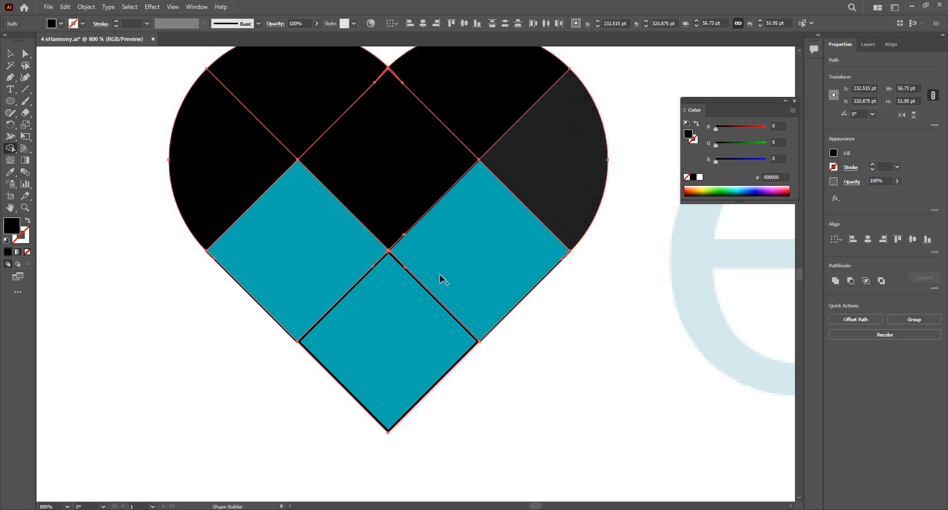
{"action": "left_click", "coordinate": [337, 237]}
Try to merge the thin slivers below the heart's notch into the central diamond with Shape Builder, and undo it.
{"action": "scroll", "coordinate": [366, 88], "scroll_direction": "up", "scroll_amount": 5}
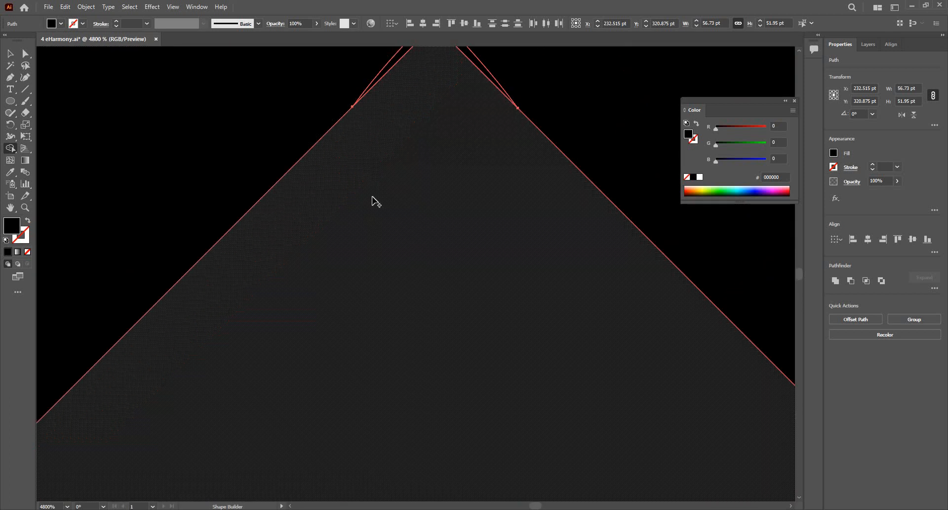
{"action": "scroll", "coordinate": [376, 200], "scroll_direction": "up", "scroll_amount": 3}
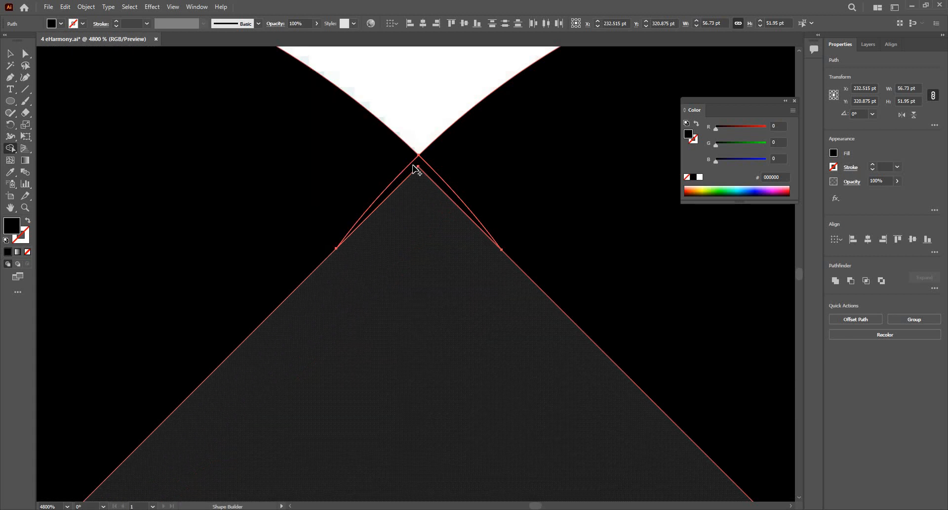
{"action": "left_click_drag", "start_coordinate": [418, 164], "coordinate": [423, 189]}
{"action": "scroll", "coordinate": [420, 178], "scroll_direction": "down", "scroll_amount": 2}
{"action": "scroll", "coordinate": [424, 185], "scroll_direction": "up", "scroll_amount": 2}
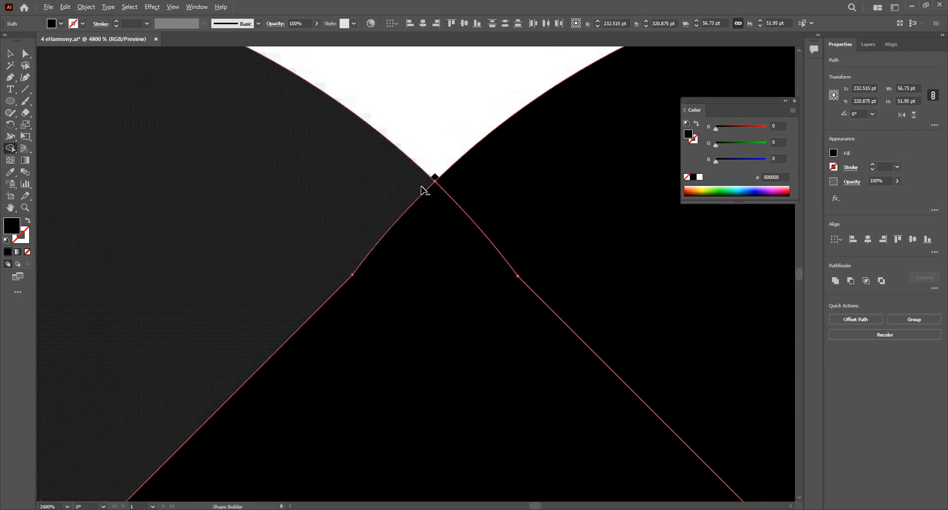
{"action": "key", "text": "ctrl+z"}
Merge the slivers below the heart's notch into the adjoining upper lobes with Shape Builder, and clear the selection.
{"action": "scroll", "coordinate": [395, 232], "scroll_direction": "up", "scroll_amount": 1}
{"action": "left_click_drag", "start_coordinate": [423, 247], "coordinate": [440, 238]}
{"action": "left_click_drag", "start_coordinate": [522, 215], "coordinate": [466, 255]}
{"action": "scroll", "coordinate": [431, 228], "scroll_direction": "down", "scroll_amount": 3}
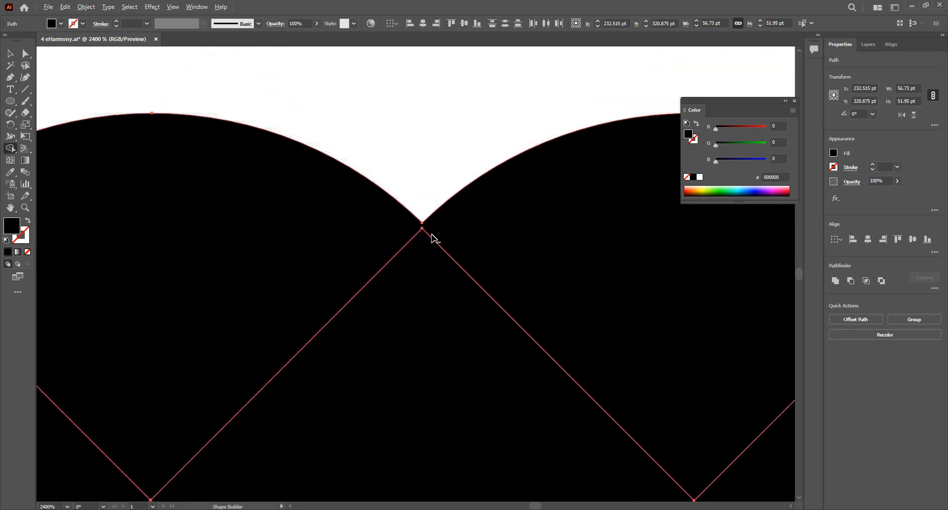
{"action": "scroll", "coordinate": [432, 233], "scroll_direction": "up", "scroll_amount": 3}
{"action": "key", "text": "a"}
{"action": "left_click", "coordinate": [442, 242]}
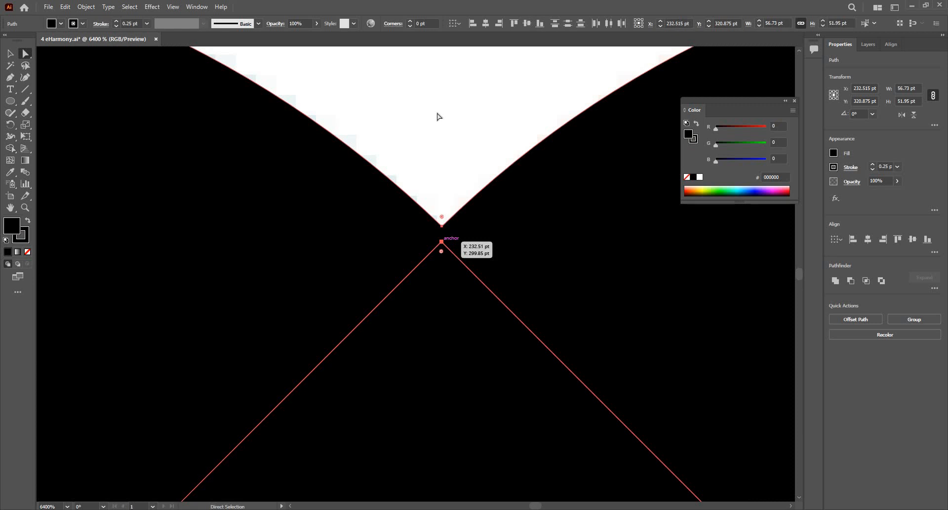
{"action": "left_click", "coordinate": [437, 116]}
Colour the black heart's upper central diamond with the blue sampled from the matching piece of the finished heart above.
{"action": "scroll", "coordinate": [438, 119], "scroll_direction": "down", "scroll_amount": 8}
{"action": "scroll", "coordinate": [440, 131], "scroll_direction": "up", "scroll_amount": 3}
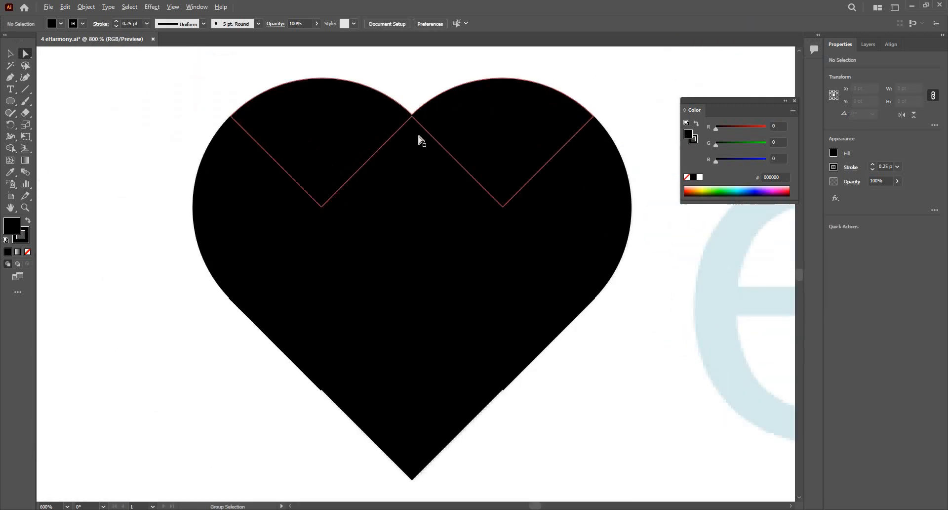
{"action": "scroll", "coordinate": [339, 239], "scroll_direction": "down", "scroll_amount": 2}
{"action": "key", "text": "v"}
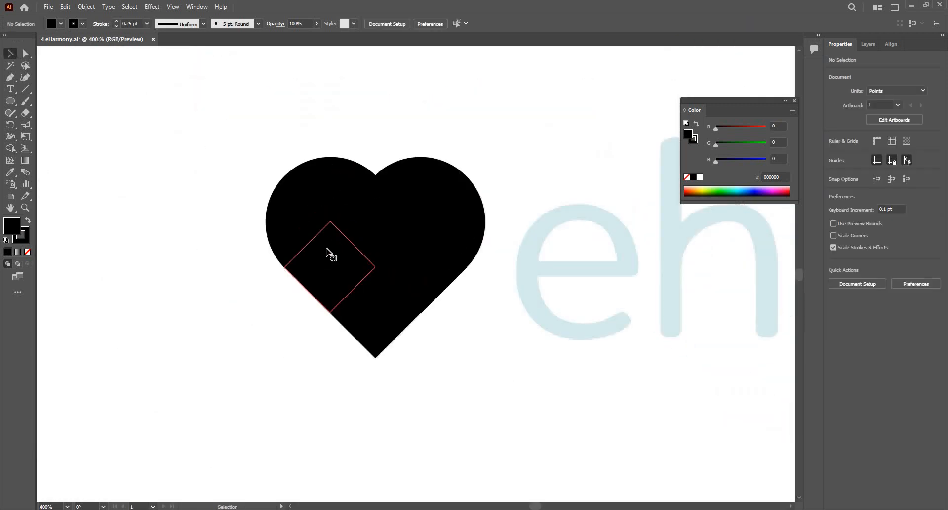
{"action": "scroll", "coordinate": [326, 252], "scroll_direction": "down", "scroll_amount": 3}
{"action": "left_click_drag", "start_coordinate": [275, 197], "coordinate": [415, 321]}
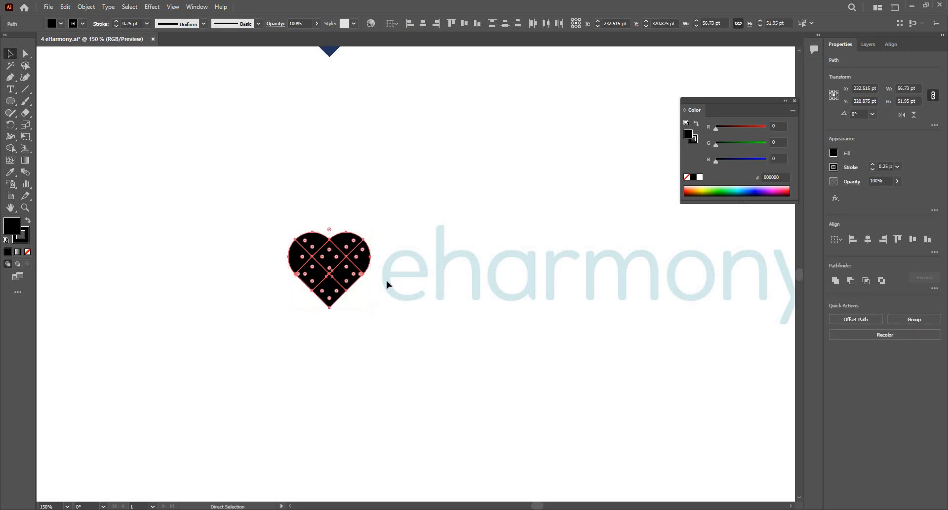
{"action": "left_click_drag", "start_coordinate": [351, 471], "coordinate": [371, 369]}
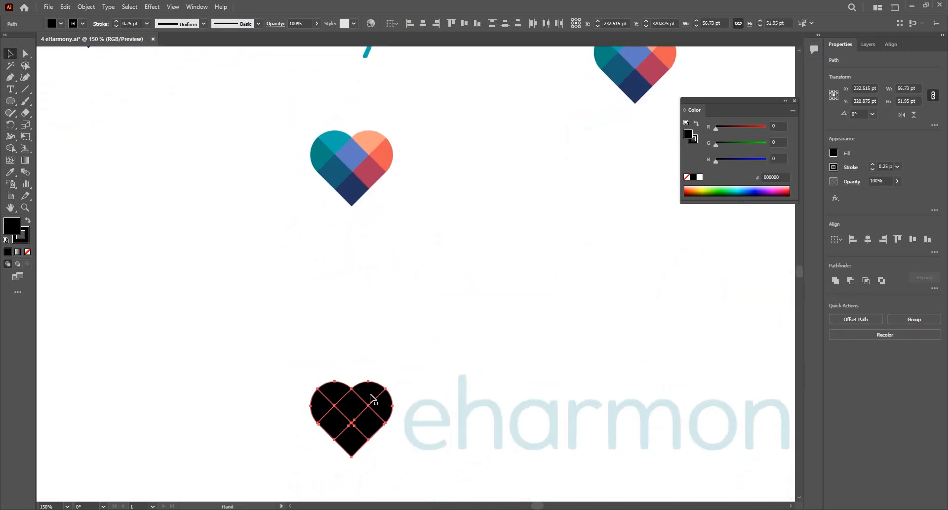
{"action": "left_click", "coordinate": [358, 405]}
{"action": "key", "text": "i"}
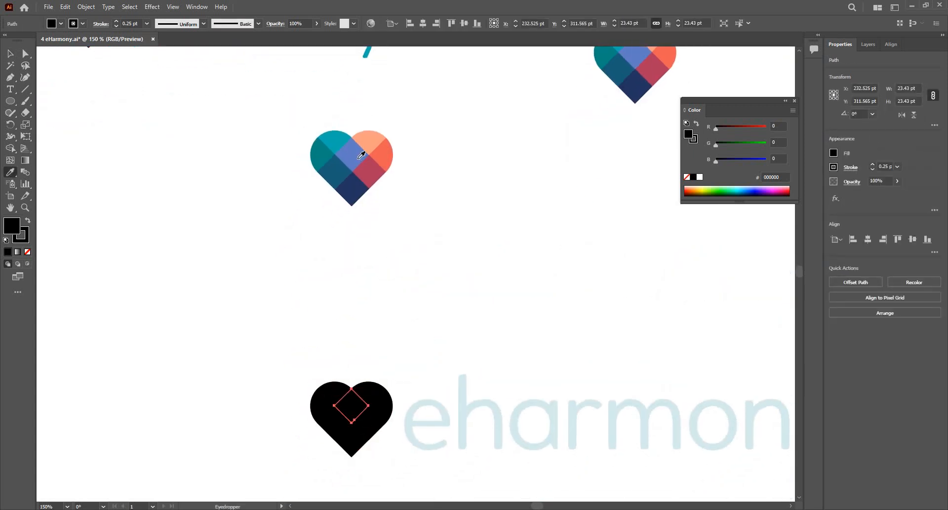
{"action": "left_click", "coordinate": [364, 155]}
{"action": "key", "text": "v"}
{"action": "key", "text": "ctrl+shift+a"}
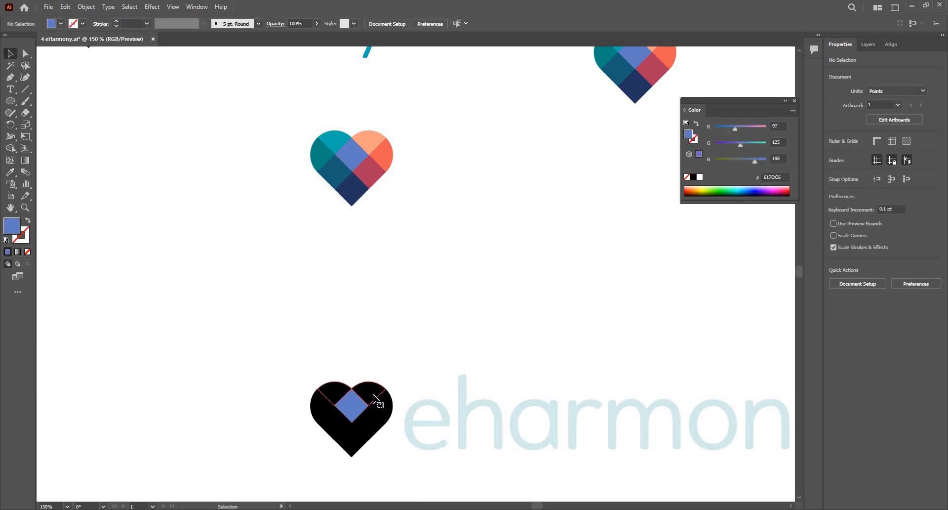
Colour the heart's outer right curved piece with the coral sampled from the finished heart.
{"action": "left_click", "coordinate": [374, 395]}
{"action": "key", "text": "ctrl+shift+a"}
{"action": "left_click", "coordinate": [388, 407]}
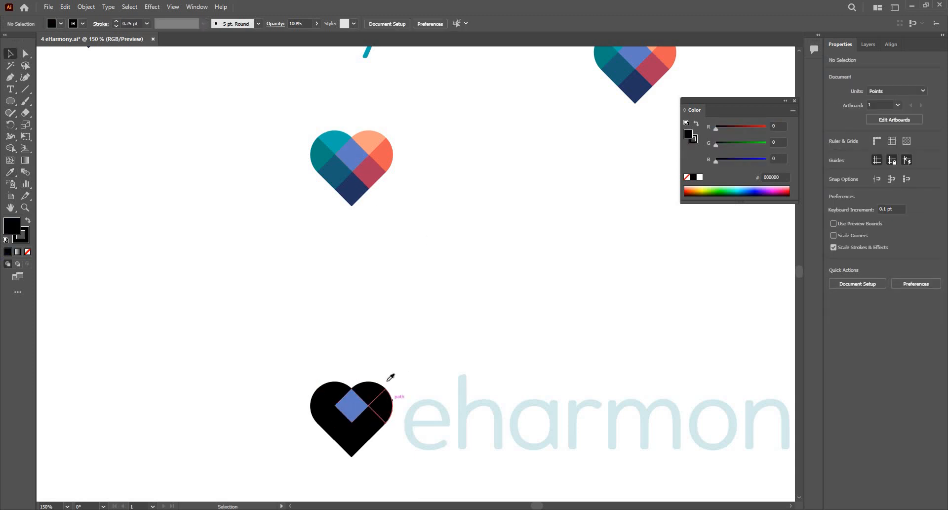
{"action": "key", "text": "i"}
{"action": "left_click", "coordinate": [390, 155]}
{"action": "key", "text": "v"}
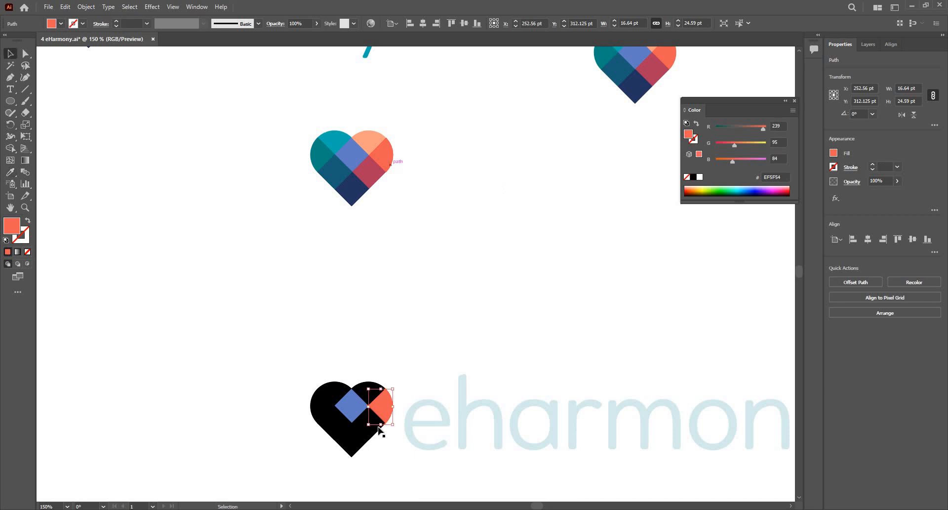
Colour the heart's right diamond with the crimson sampled from the finished heart.
{"action": "key", "text": "ctrl+shift+a"}
{"action": "left_click", "coordinate": [374, 426]}
{"action": "key", "text": "i"}
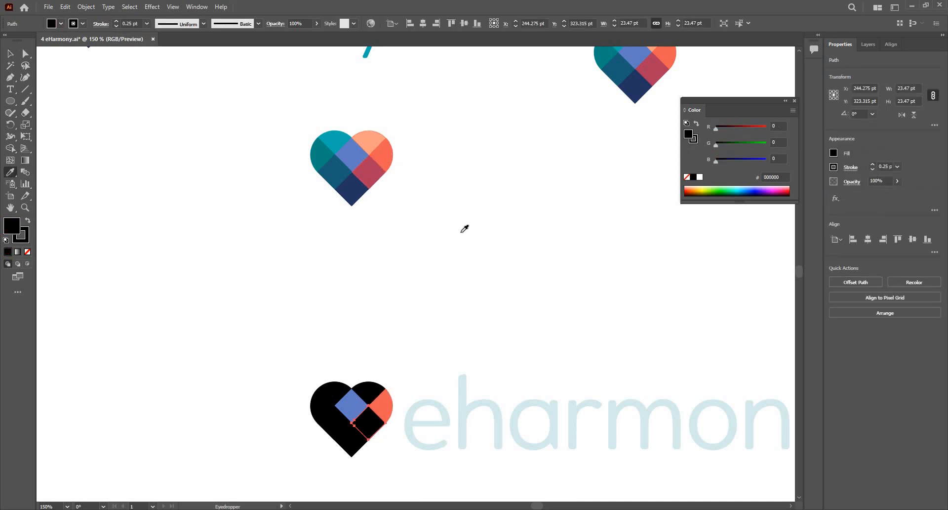
{"action": "left_click", "coordinate": [464, 228]}
{"action": "key", "text": "ctrl+z"}
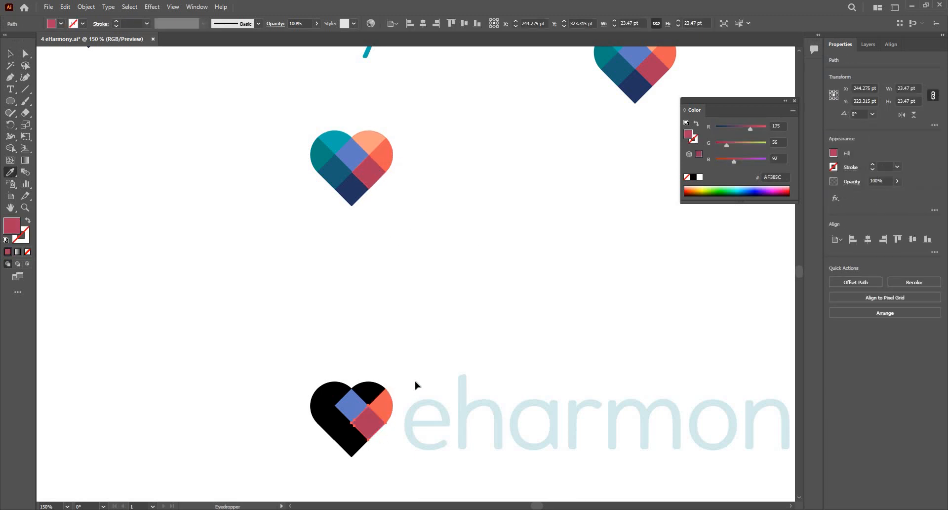
Colour the heart's bottom diamond with the navy sampled from the finished heart.
{"action": "key", "text": "v"}
{"action": "key", "text": "ctrl+shift+a"}
{"action": "left_click", "coordinate": [354, 442]}
{"action": "key", "text": "i"}
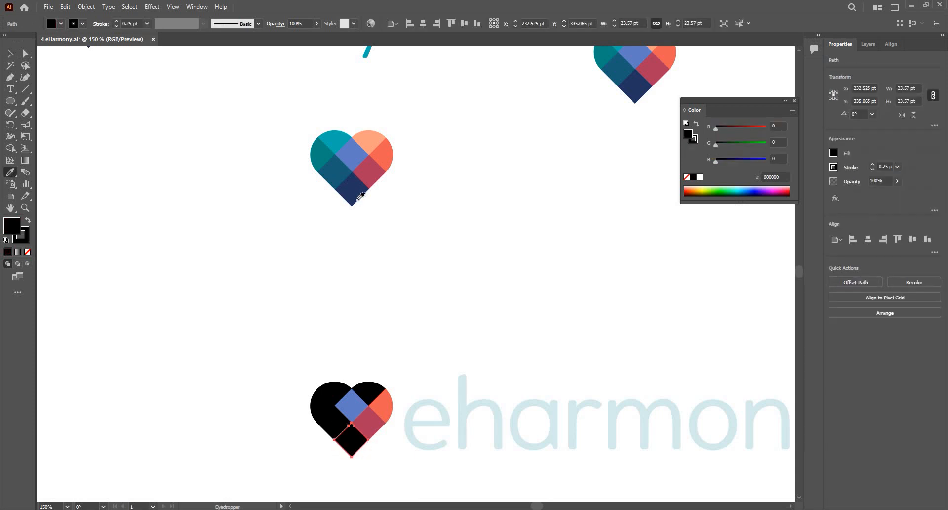
{"action": "left_click", "coordinate": [355, 192]}
{"action": "key", "text": "v"}
Colour the heart's left diamond with the dark blue-teal sampled from the finished heart.
{"action": "left_click", "coordinate": [330, 418]}
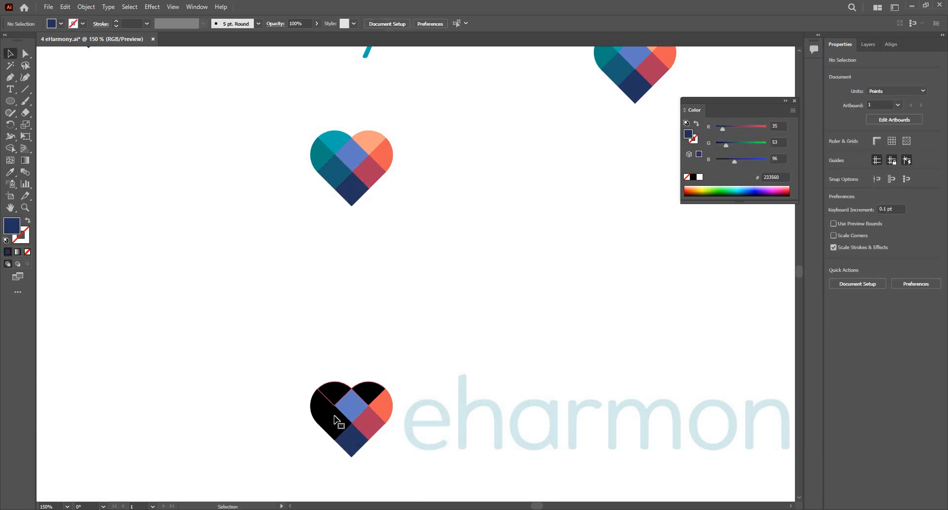
{"action": "key", "text": "i"}
{"action": "left_click", "coordinate": [345, 172]}
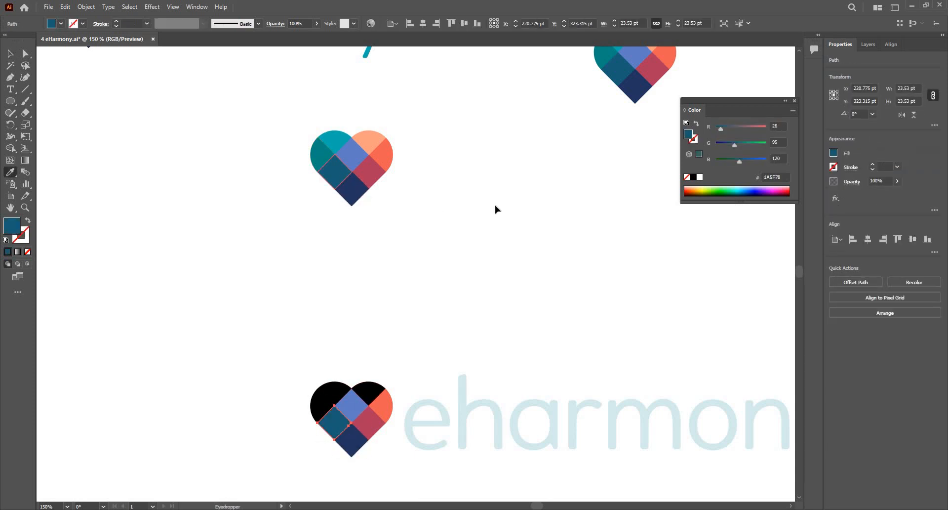
{"action": "key", "text": "v"}
{"action": "key", "text": "ctrl+shift+a"}
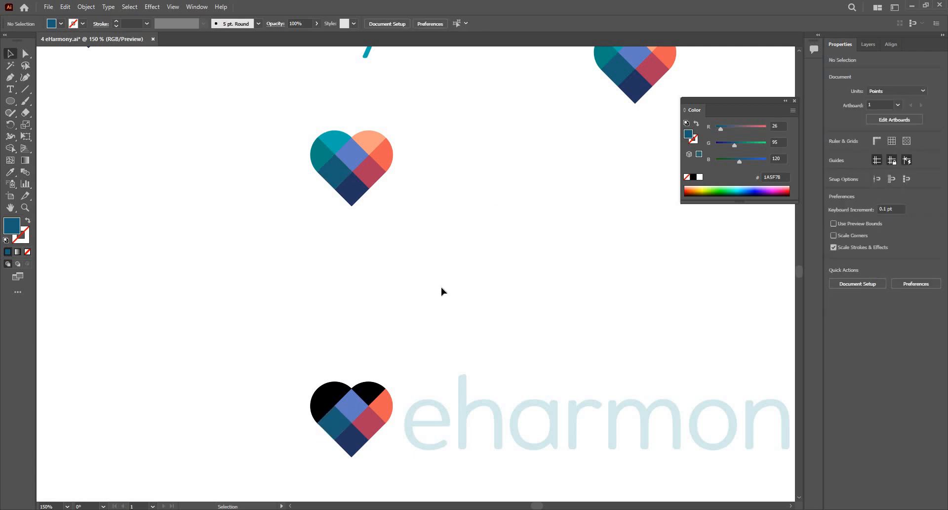
Colour the heart's outer left curved piece with the dark green-teal sampled from the finished heart.
{"action": "left_click", "coordinate": [325, 411]}
{"action": "key", "text": "i"}
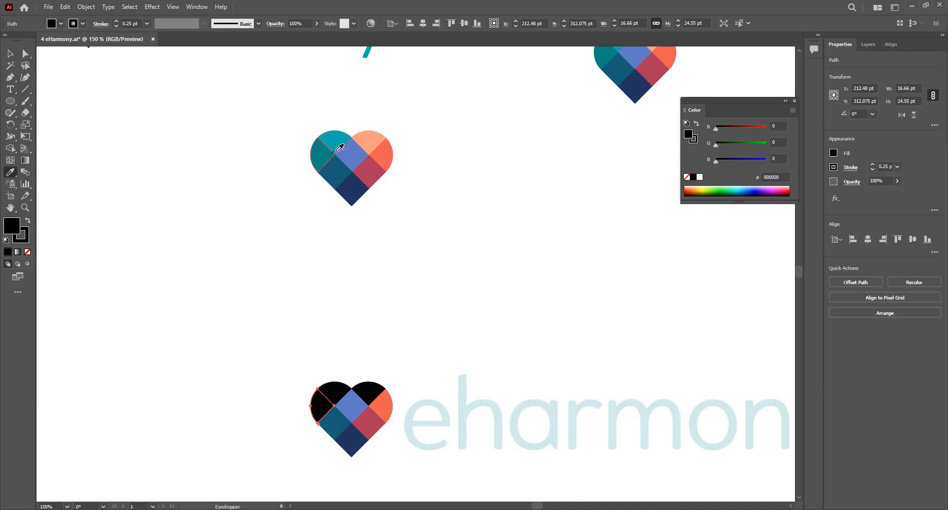
{"action": "left_click", "coordinate": [335, 149]}
{"action": "left_click", "coordinate": [26, 54]}
{"action": "key", "text": "v"}
{"action": "left_click", "coordinate": [316, 228]}
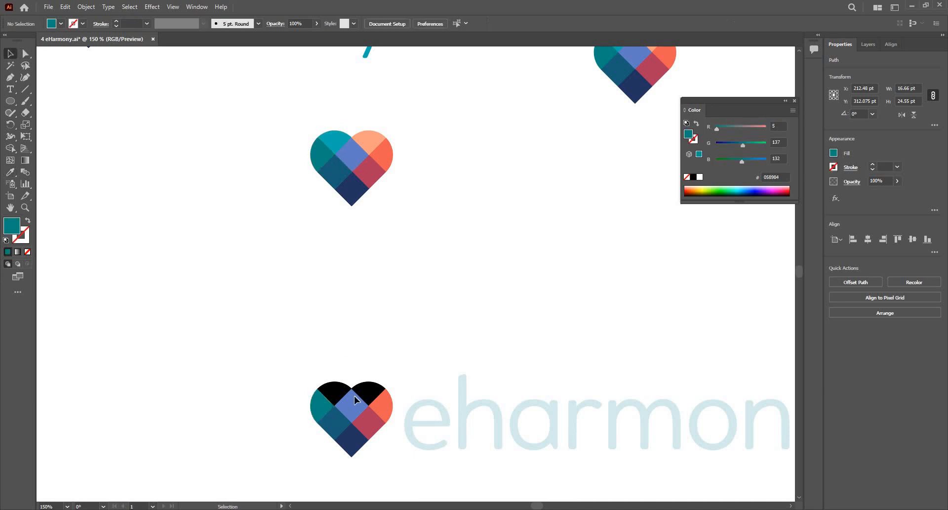
Move the blue diamond's top anchor up about 0.24 pt onto the heart's notch point to close the gap.
{"action": "scroll", "coordinate": [358, 356], "scroll_direction": "up", "scroll_amount": 6}
{"action": "left_click_drag", "start_coordinate": [357, 355], "coordinate": [413, 184]}
{"action": "scroll", "coordinate": [400, 192], "scroll_direction": "down", "scroll_amount": 5}
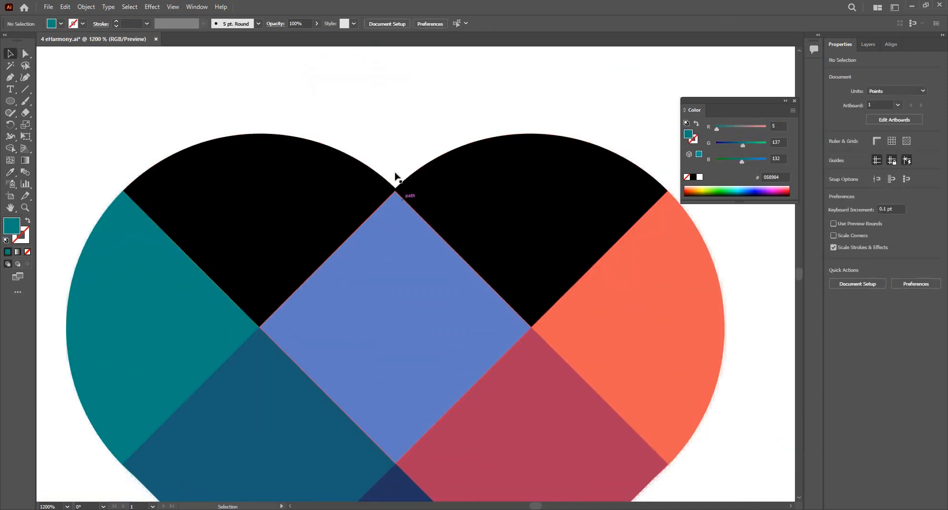
{"action": "scroll", "coordinate": [401, 178], "scroll_direction": "up", "scroll_amount": 3}
{"action": "key", "text": "a"}
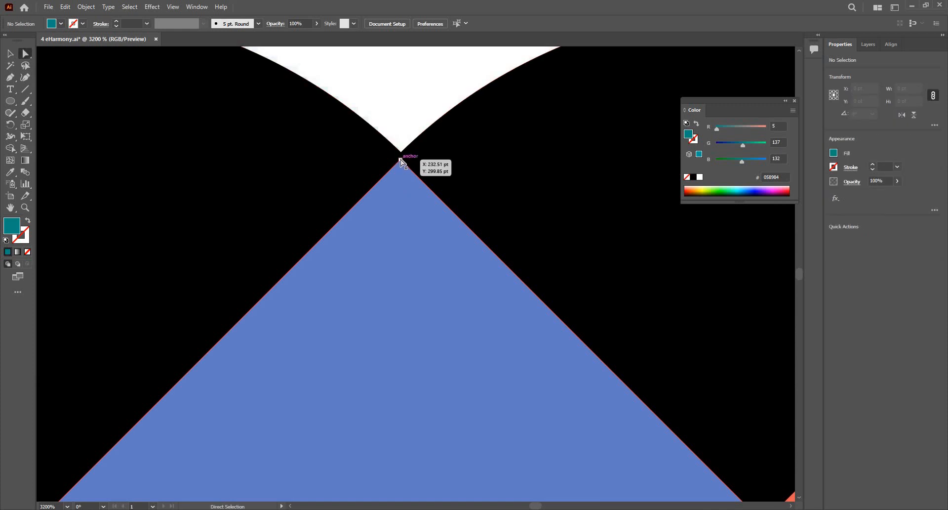
{"action": "left_click", "coordinate": [401, 158]}
{"action": "left_click_drag", "start_coordinate": [401, 154], "coordinate": [402, 153]}
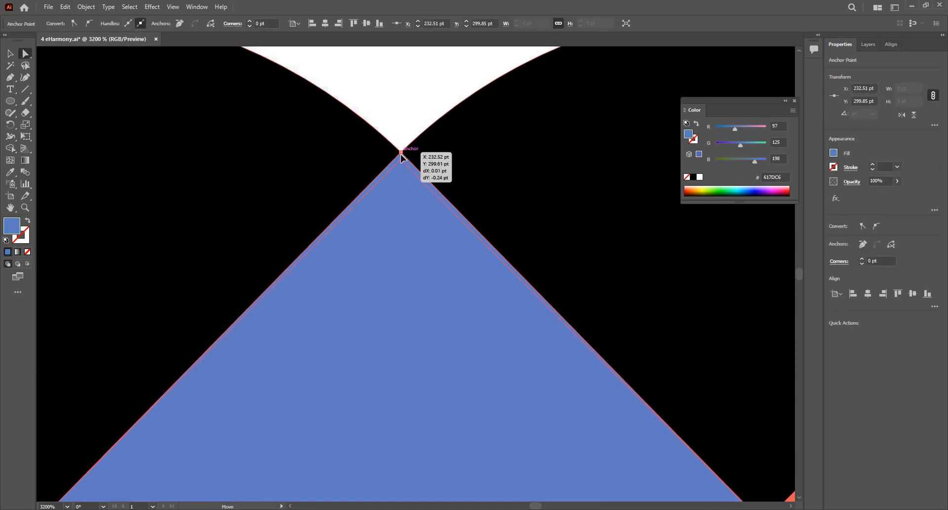
{"action": "left_click", "coordinate": [410, 123]}
{"action": "scroll", "coordinate": [411, 123], "scroll_direction": "down", "scroll_amount": 6}
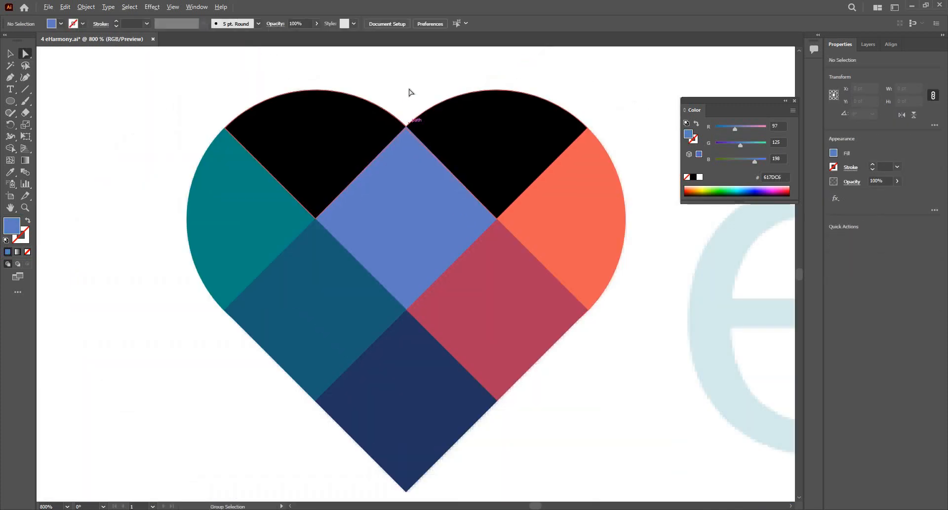
{"action": "left_click_drag", "start_coordinate": [371, 205], "coordinate": [364, 273]}
{"action": "left_click", "coordinate": [372, 200]}
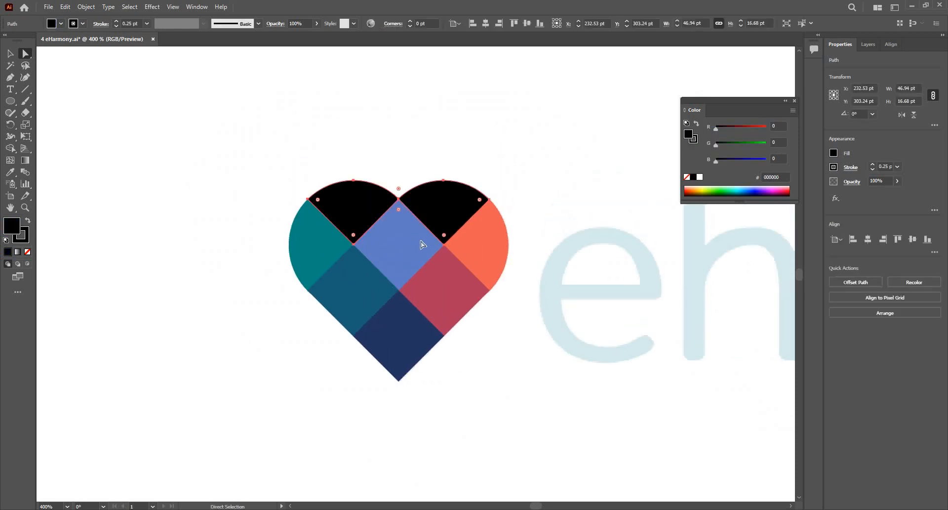
{"action": "left_click_drag", "start_coordinate": [360, 150], "coordinate": [403, 239]}
{"action": "key", "text": "v"}
{"action": "left_click", "coordinate": [361, 158]}
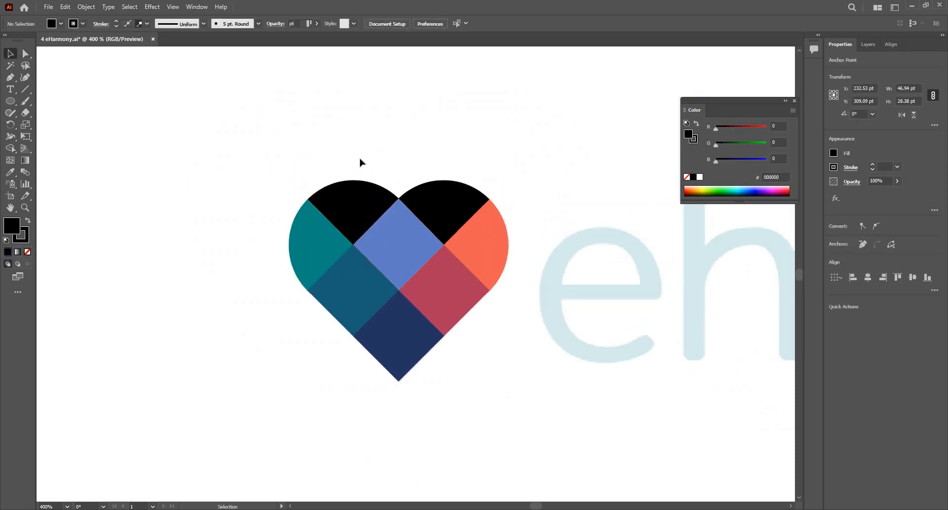
{"action": "key", "text": "ctrl+z"}
{"action": "key", "text": "ctrl+z"}
Select the joined black lobes with the blue diamond and separate the two lobes using Shape Builder.
{"action": "left_click_drag", "start_coordinate": [357, 152], "coordinate": [425, 217]}
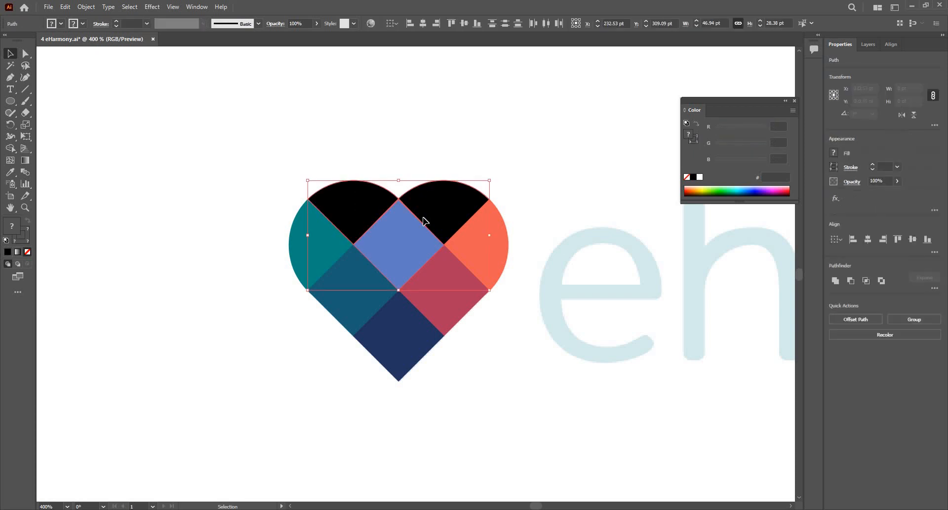
{"action": "key", "text": "shift+m"}
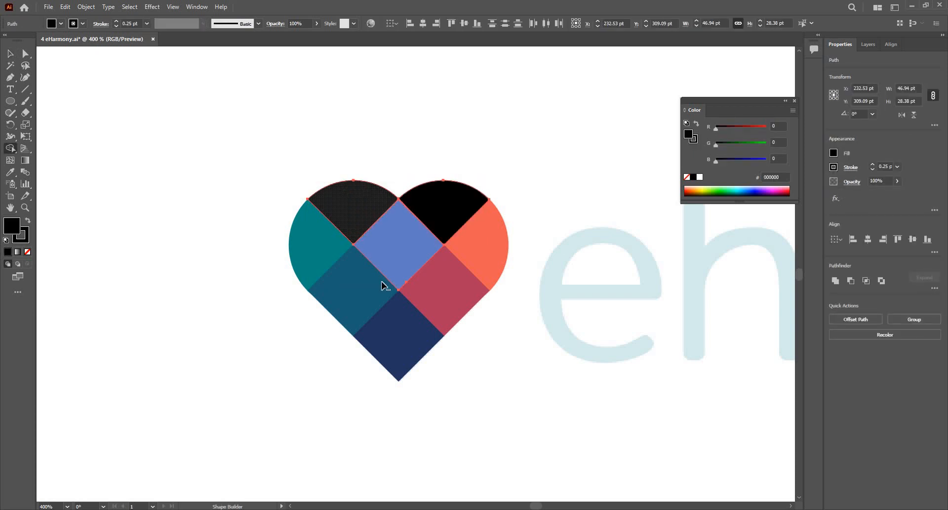
{"action": "scroll", "coordinate": [382, 281], "scroll_direction": "down", "scroll_amount": 2}
{"action": "key", "text": "v"}
{"action": "left_click", "coordinate": [388, 226]}
Colour the heart's upper right lobe with the peach sampled from the finished heart.
{"action": "scroll", "coordinate": [387, 236], "scroll_direction": "down", "scroll_amount": 1}
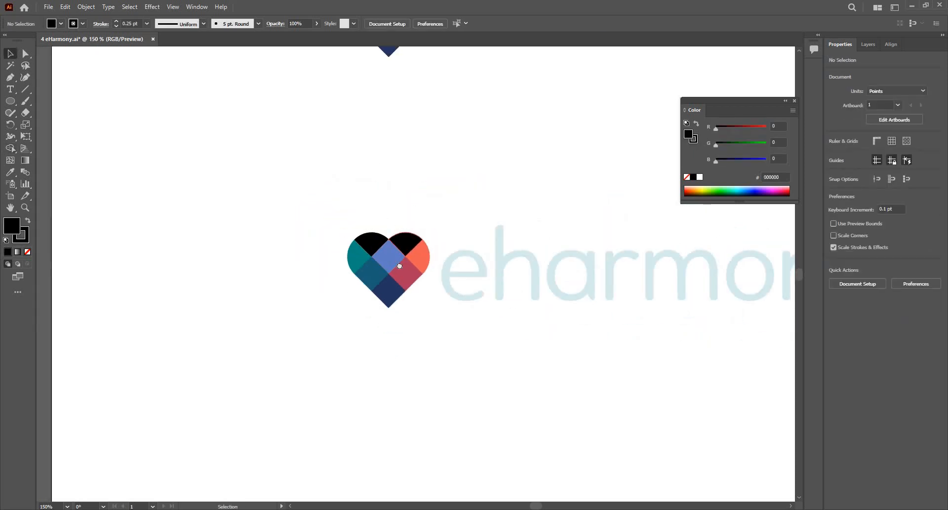
{"action": "left_click", "coordinate": [405, 247]}
{"action": "left_click_drag", "start_coordinate": [399, 265], "coordinate": [393, 348]}
{"action": "key", "text": "i"}
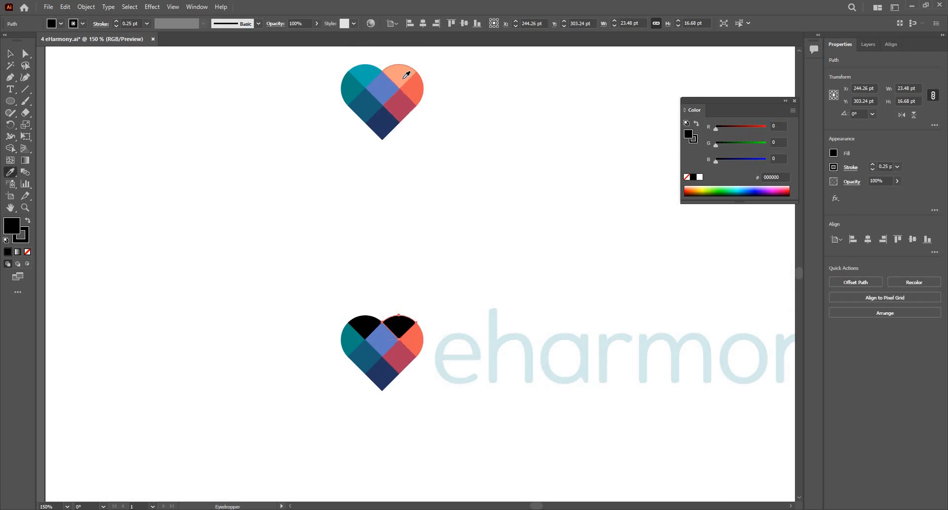
{"action": "left_click", "coordinate": [406, 75]}
{"action": "key", "text": "v"}
Colour the heart's upper left lobe with the bright teal sampled from the finished heart.
{"action": "left_click", "coordinate": [366, 326]}
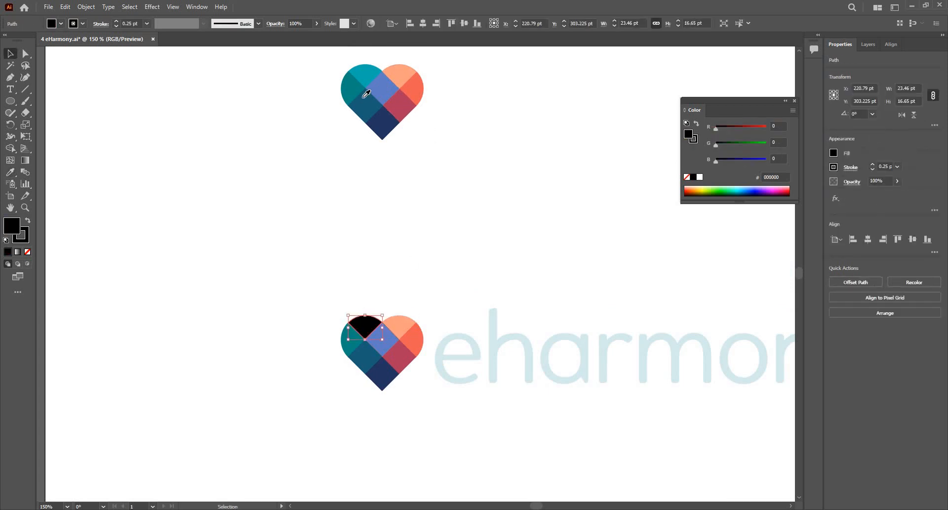
{"action": "key", "text": "i"}
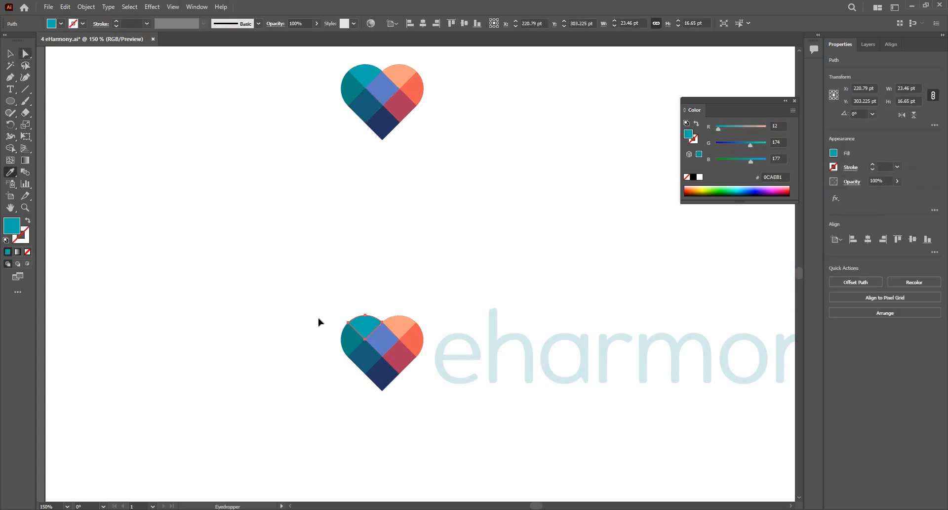
{"action": "key", "text": "v"}
Select the whole recoloured heart and move it up and to the right, off the faded template.
{"action": "left_click_drag", "start_coordinate": [480, 435], "coordinate": [246, 238]}
{"action": "left_click_drag", "start_coordinate": [396, 323], "coordinate": [502, 177]}
{"action": "key", "text": "ctrl+shift+a"}
{"action": "scroll", "coordinate": [490, 194], "scroll_direction": "up", "scroll_amount": 6}
{"action": "scroll", "coordinate": [474, 188], "scroll_direction": "down", "scroll_amount": 2}
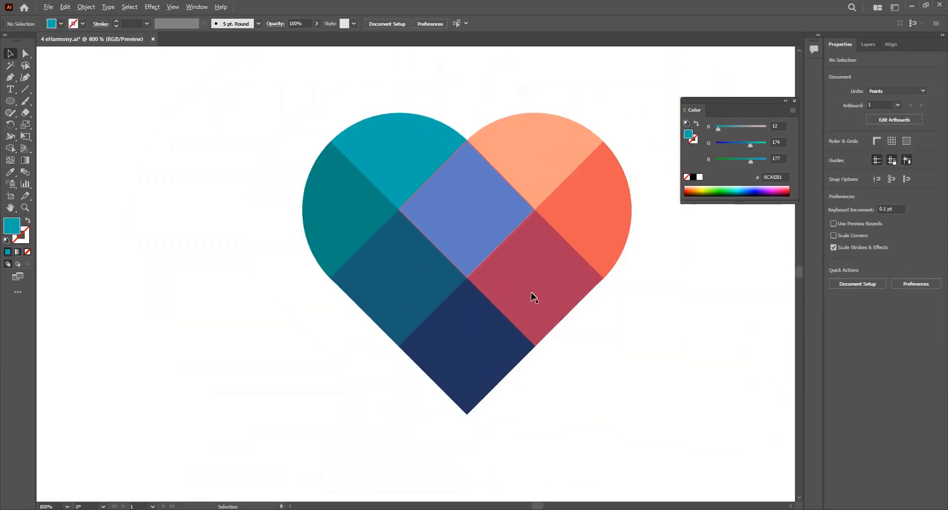
{"action": "scroll", "coordinate": [495, 194], "scroll_direction": "down", "scroll_amount": 5}
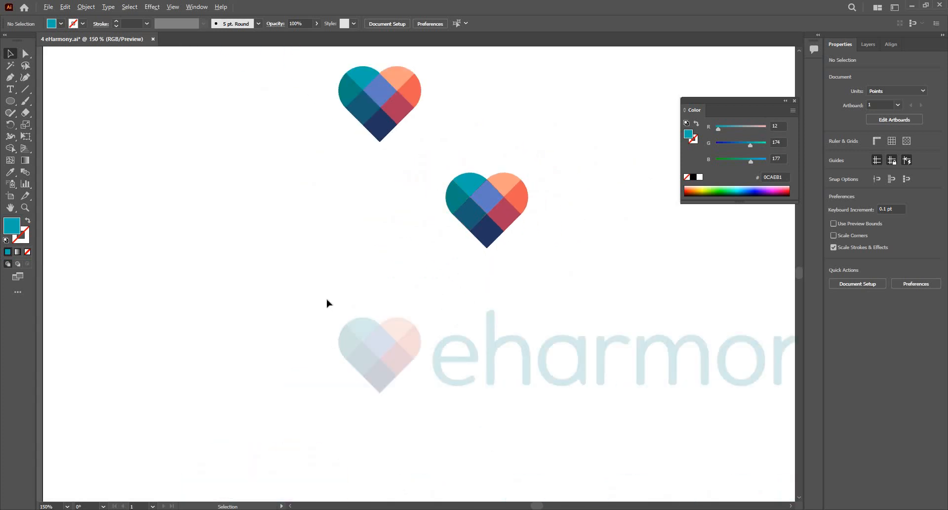
{"action": "scroll", "coordinate": [327, 303], "scroll_direction": "down", "scroll_amount": 3}
{"action": "scroll", "coordinate": [398, 368], "scroll_direction": "up", "scroll_amount": 2}
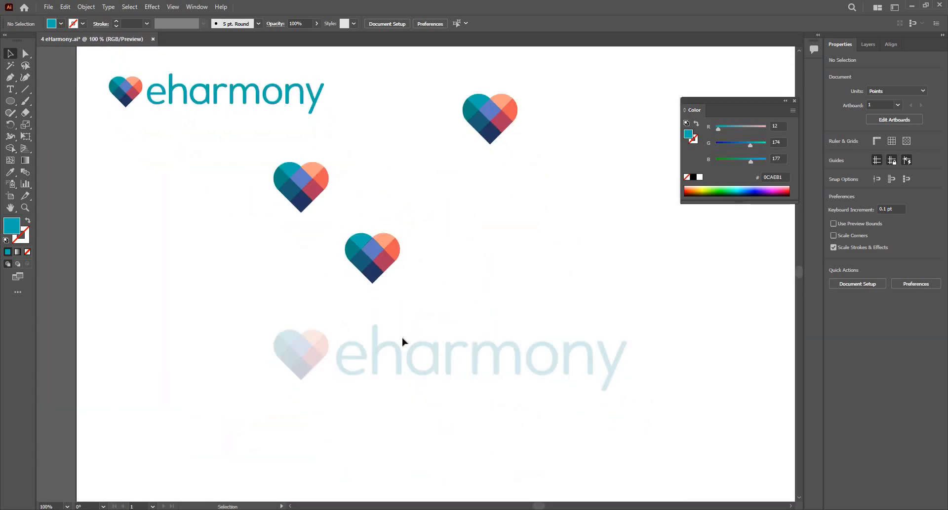